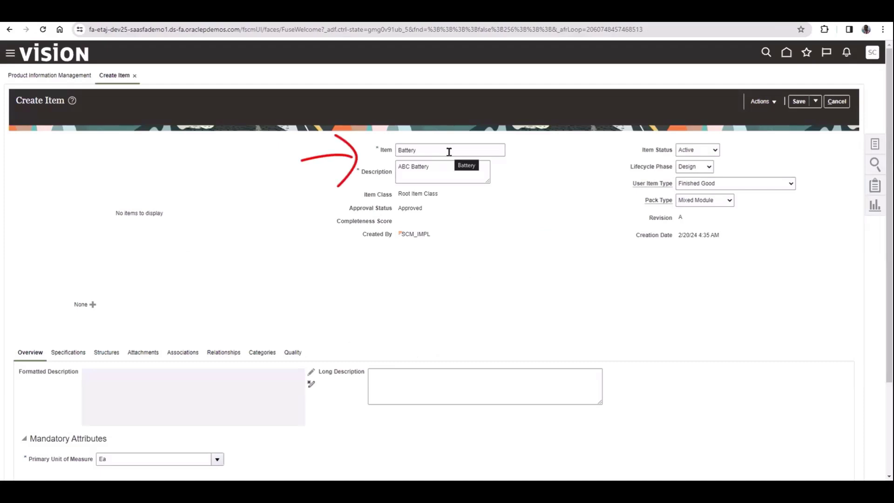
- Check the Shopify product list for Battery, and save and close the new item Battery described as ABC Battery
left_click(449, 151)
left_click(455, 172)
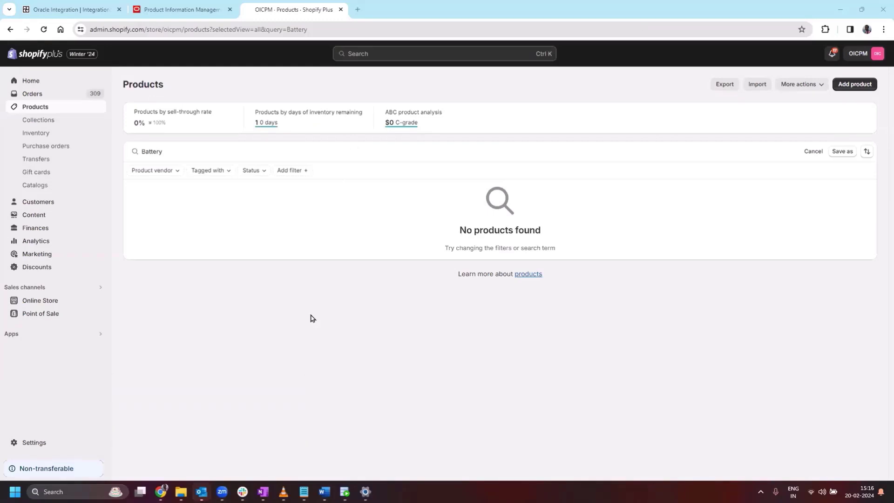
left_click(209, 154)
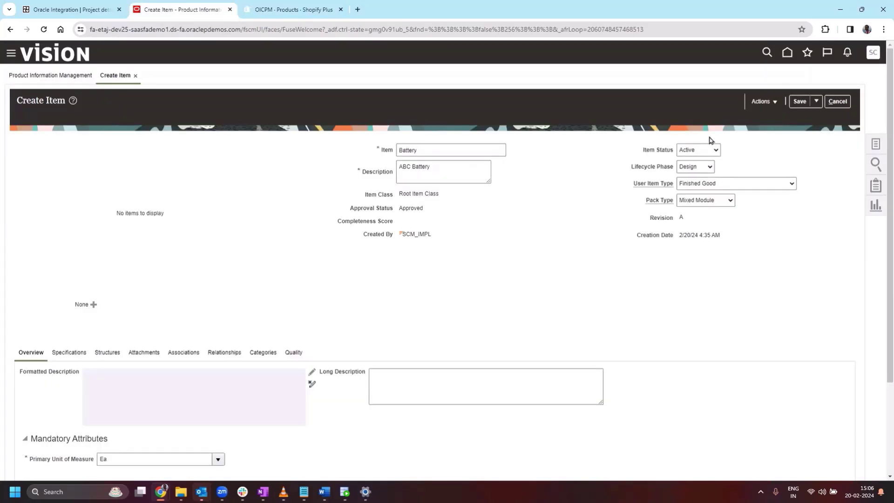
left_click(815, 106)
left_click(815, 119)
- Monitor the message counts of the ERP Cloud OCI Streaming Shopify ATP project's integrations in Oracle Integration, refreshing them repeatedly
left_click(77, 9)
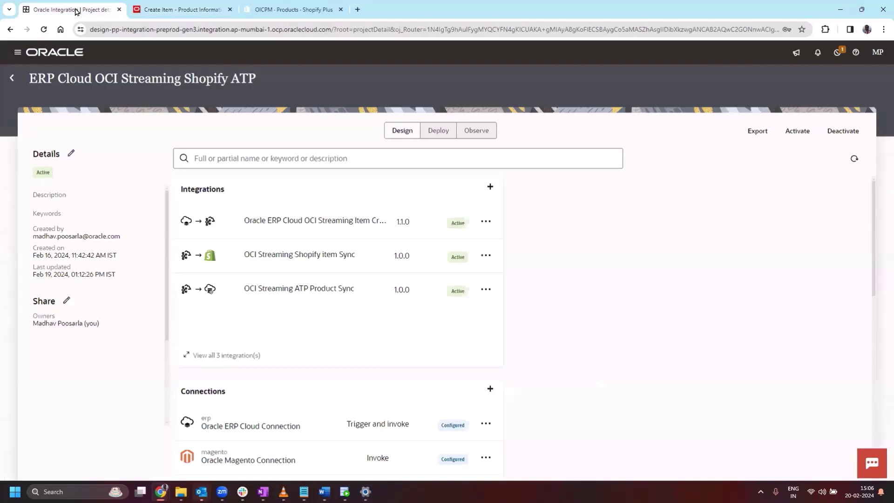
left_click(470, 133)
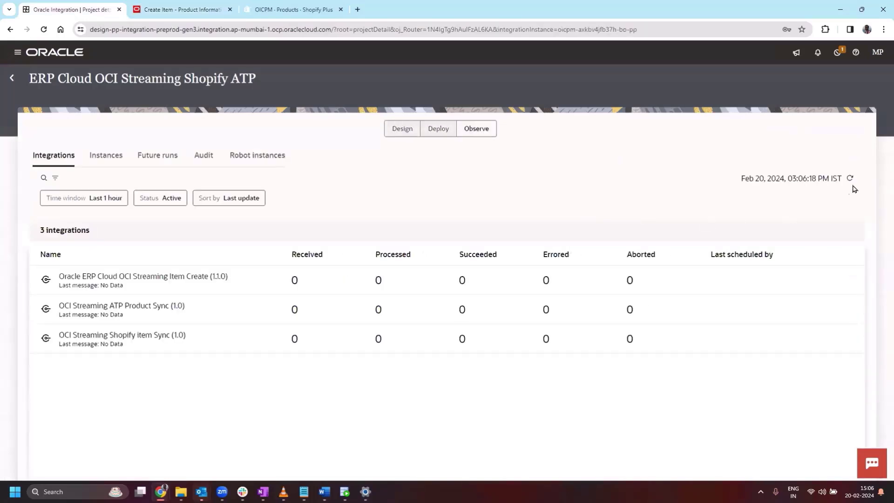
left_click(849, 181)
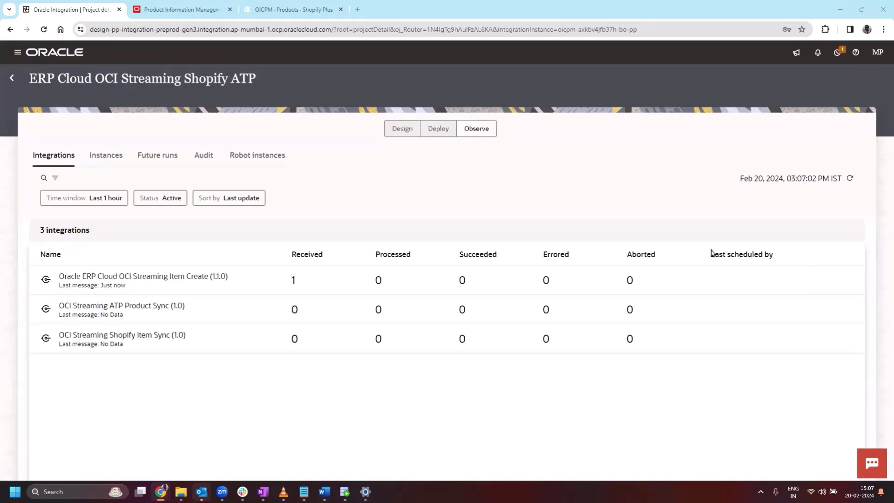
left_click(850, 178)
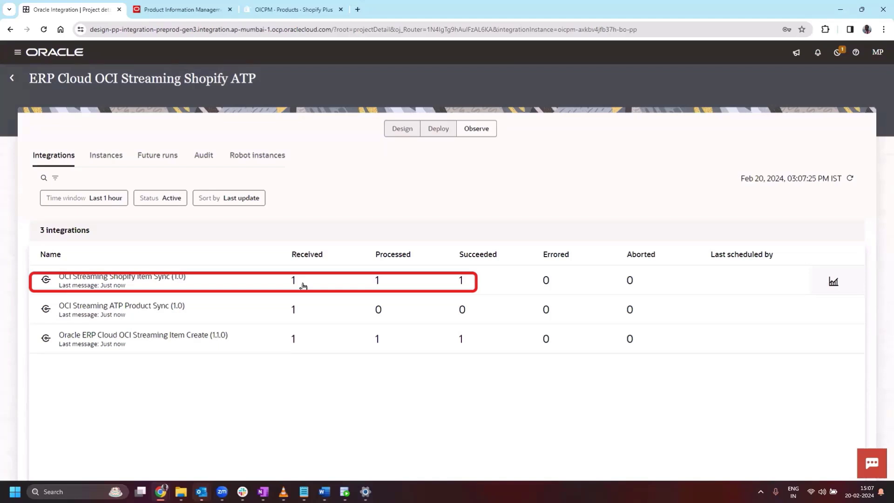
left_click(850, 178)
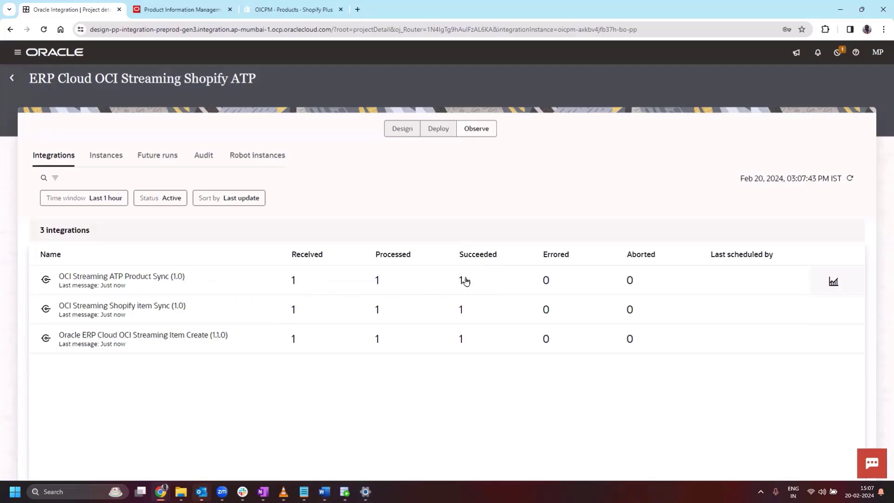
- Switch to Shopify and search the products for Battery
left_click(260, 5)
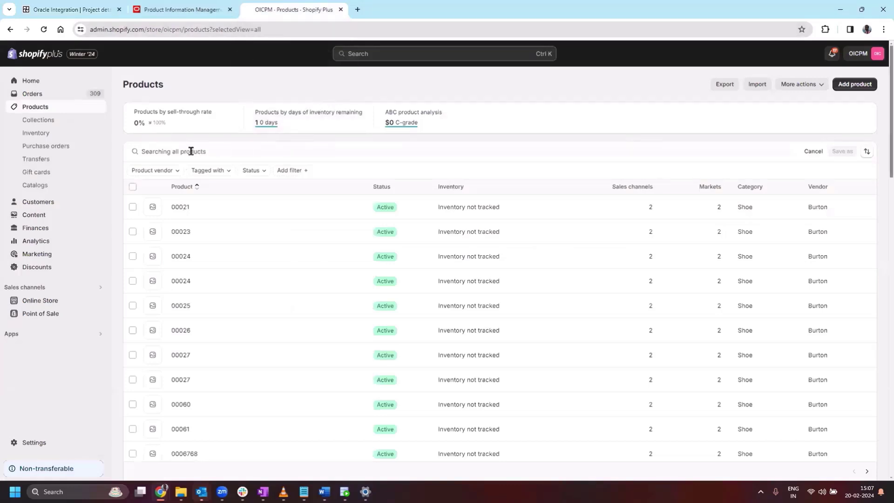
left_click(141, 151)
type("Battery")
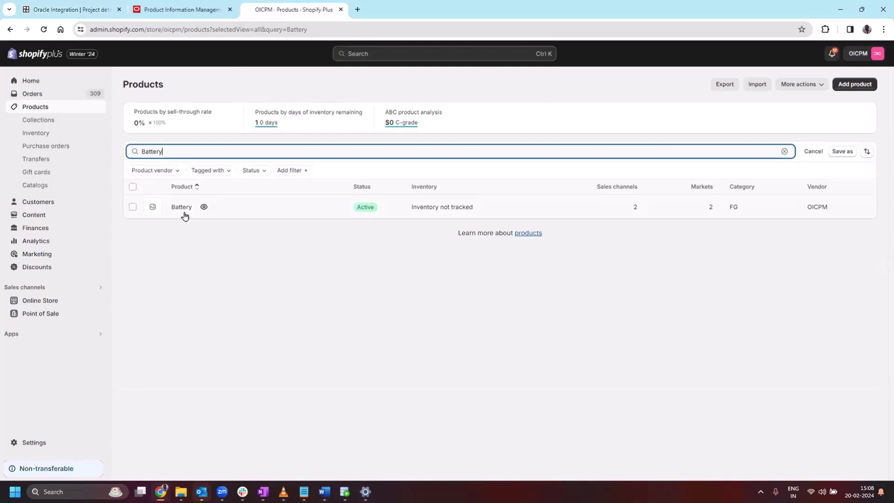
- Switch to Oracle SQL Developer, rerun the query select * from products, and locate the Battery row in the results
mouse_move(346, 490)
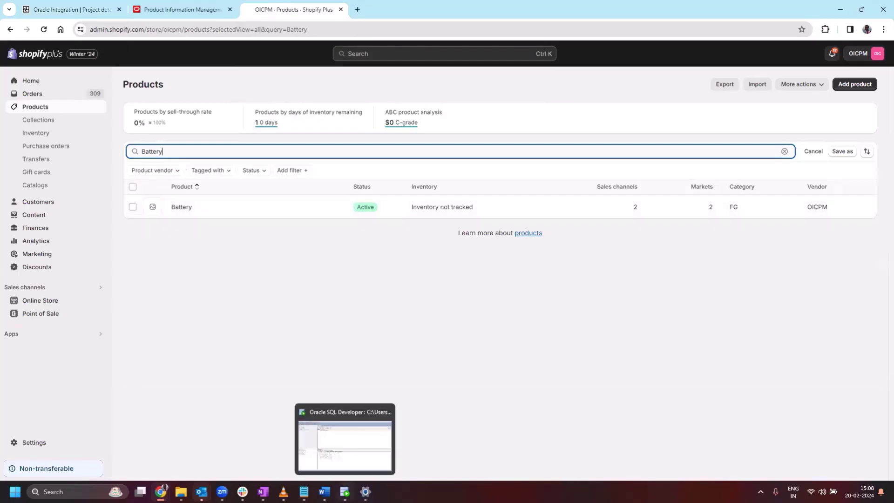
left_click(345, 447)
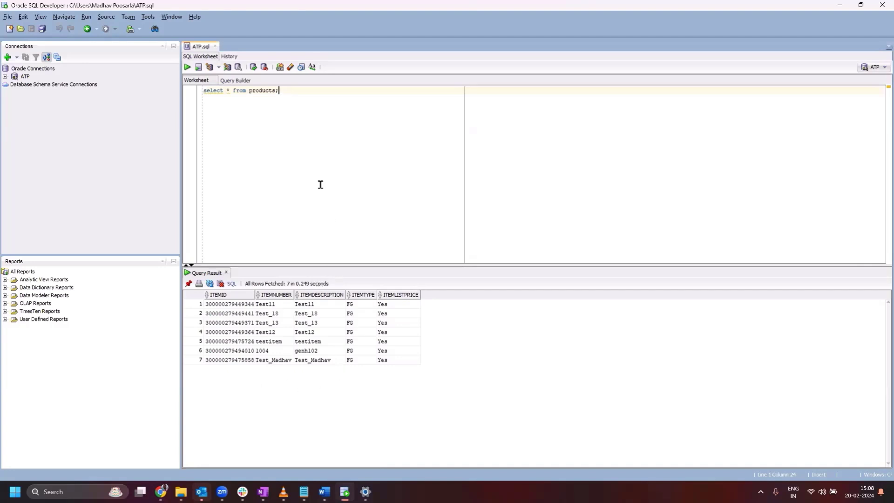
left_click(188, 67)
left_click(305, 333)
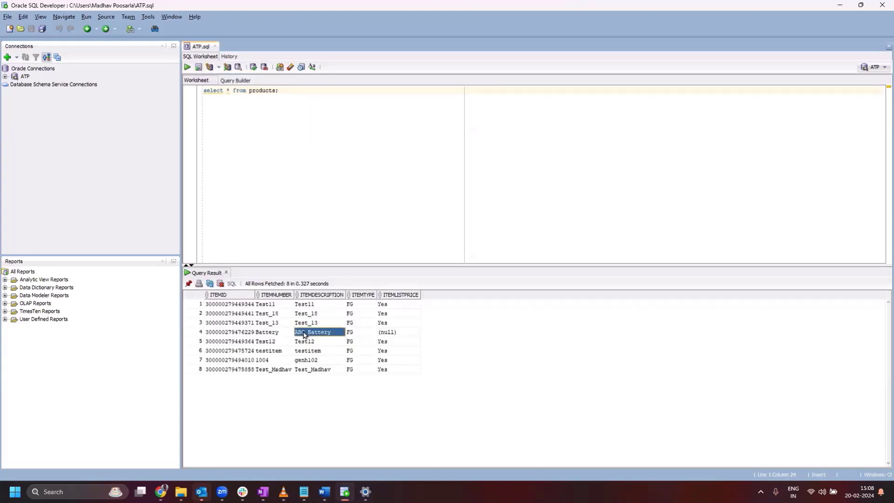
left_click(196, 332)
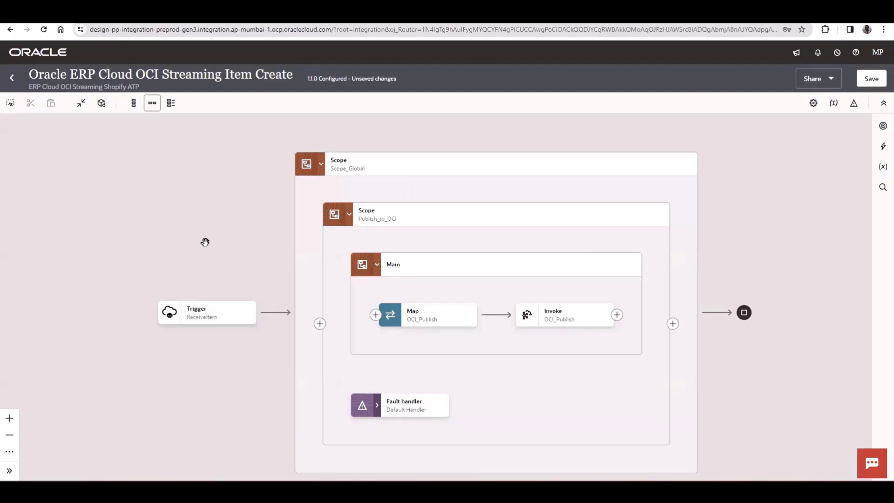
- Review the ReceiveItem trigger of Oracle ERP Cloud OCI Streaming Item Create, including its purpose, Item Create Event subscription, filter expression and summary
left_click_drag(226, 267, 220, 203)
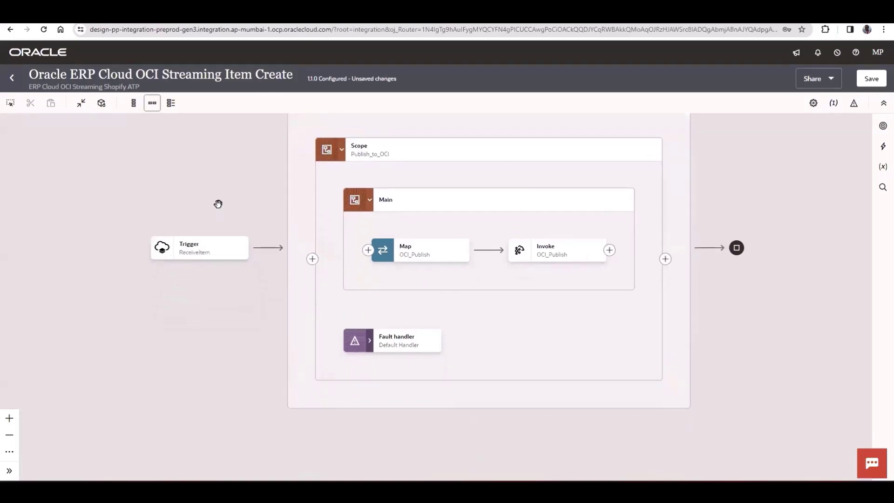
left_click(189, 248)
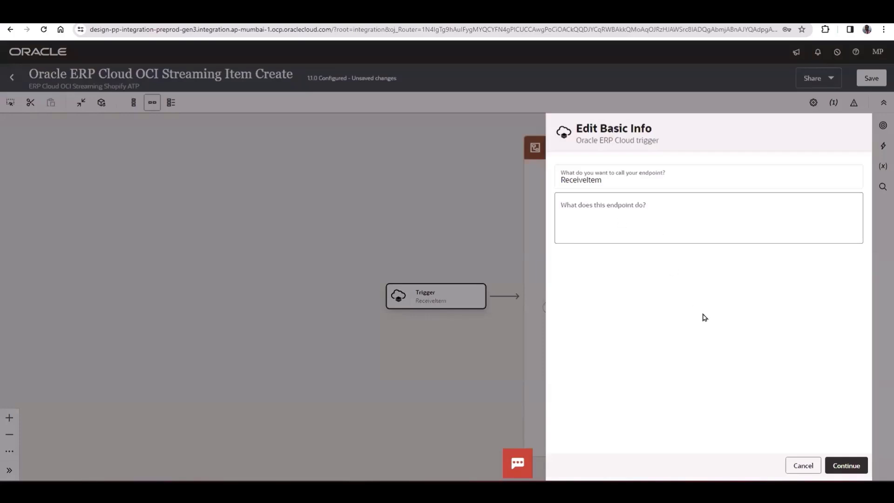
left_click(837, 466)
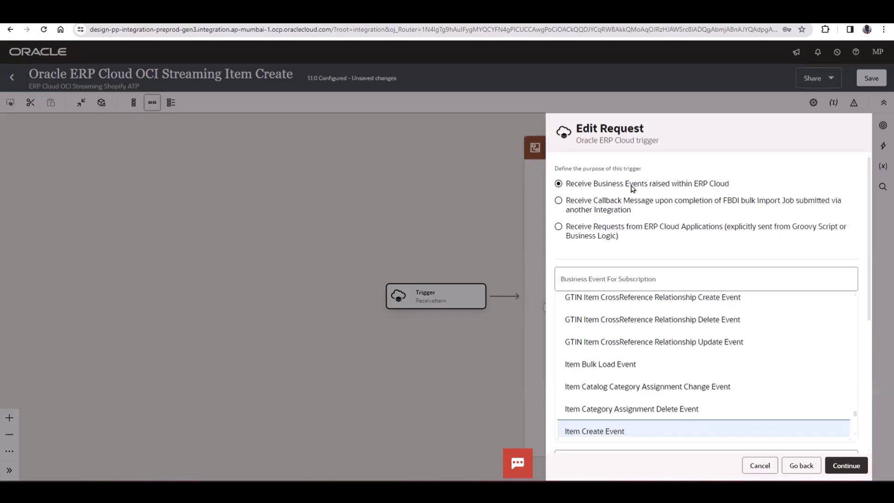
scroll(791, 362, "down", 2)
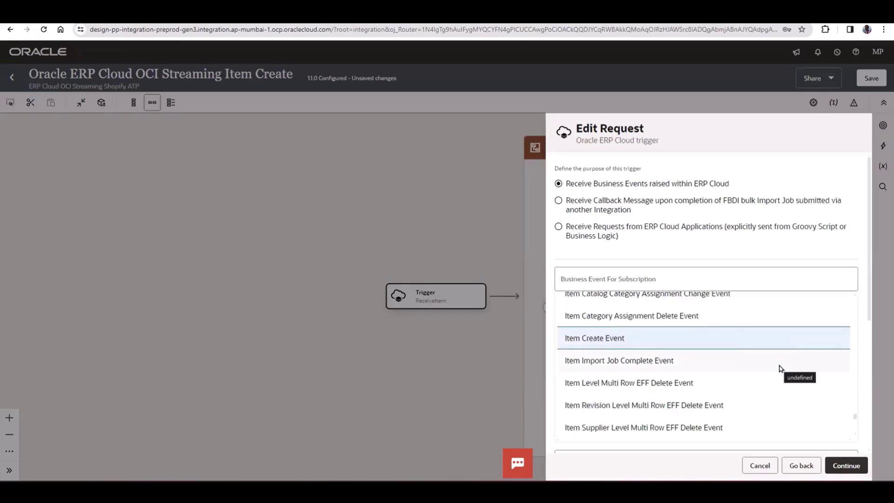
scroll(781, 368, "down", 1)
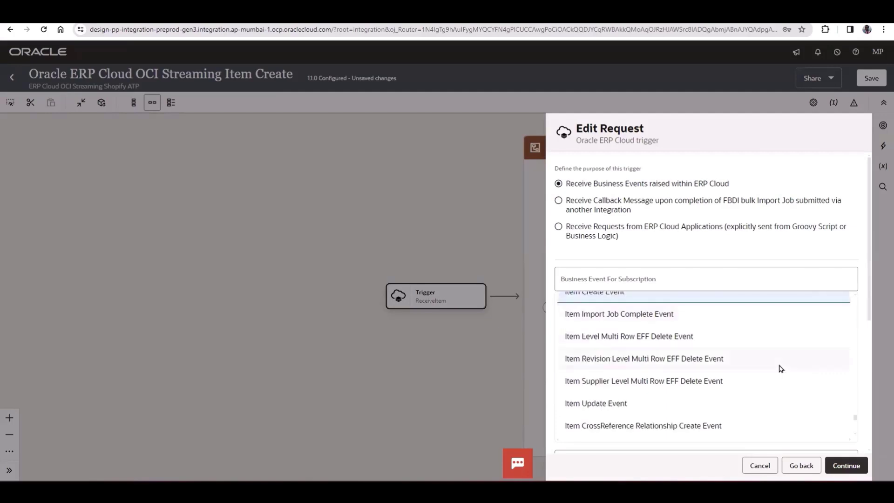
scroll(781, 368, "up", 2)
scroll(781, 368, "up", 2)
scroll(781, 368, "down", 2)
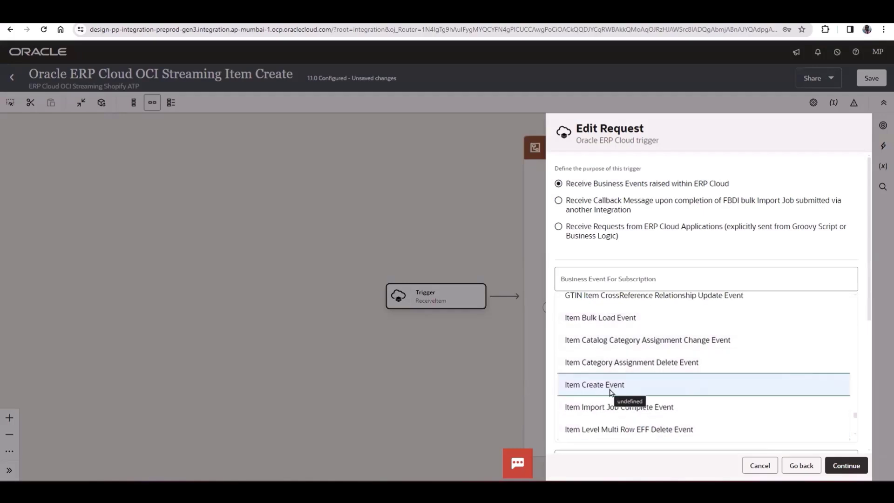
scroll(630, 341, "down", 4)
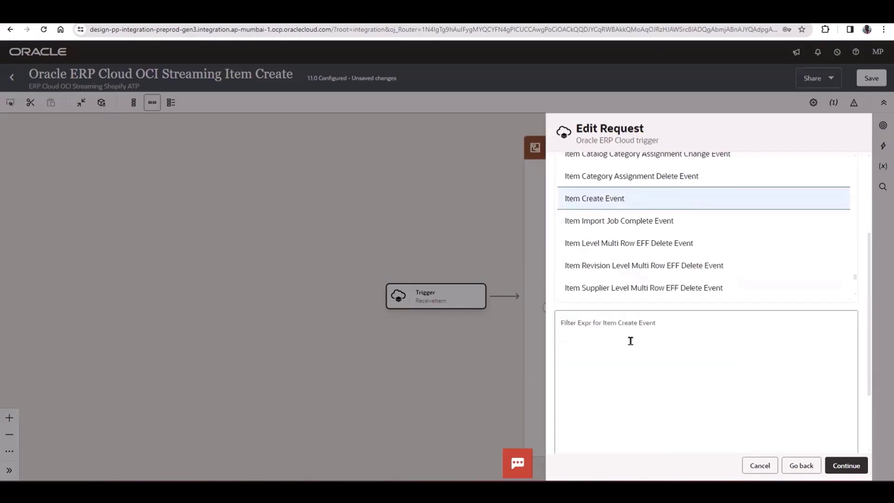
scroll(631, 341, "down", 1)
left_click(623, 286)
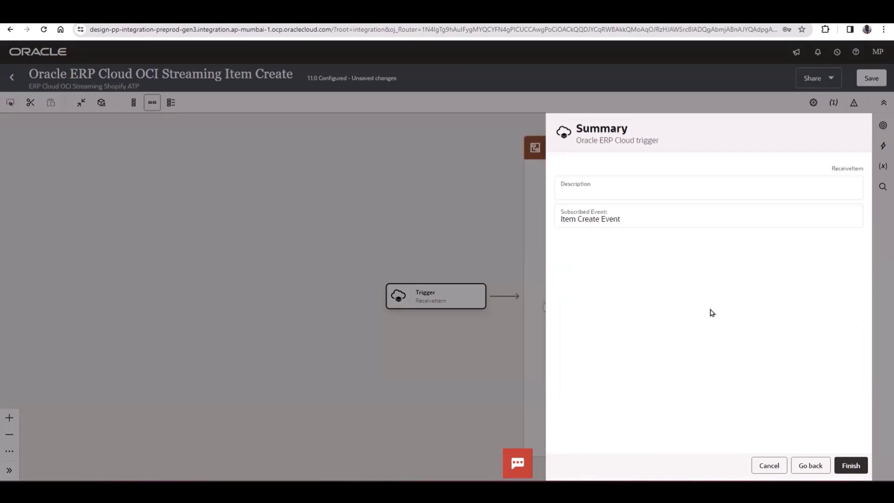
left_click(852, 465)
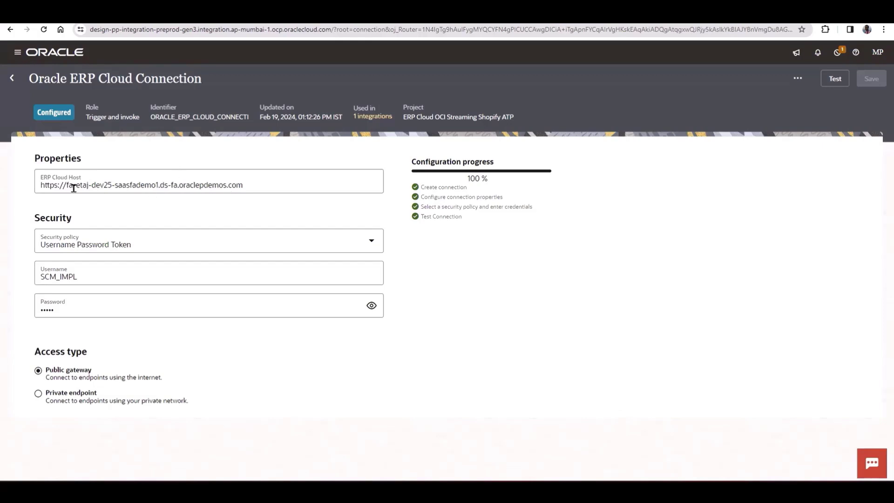
- View the security policy options available for the Oracle ERP Cloud Connection
left_click(210, 242)
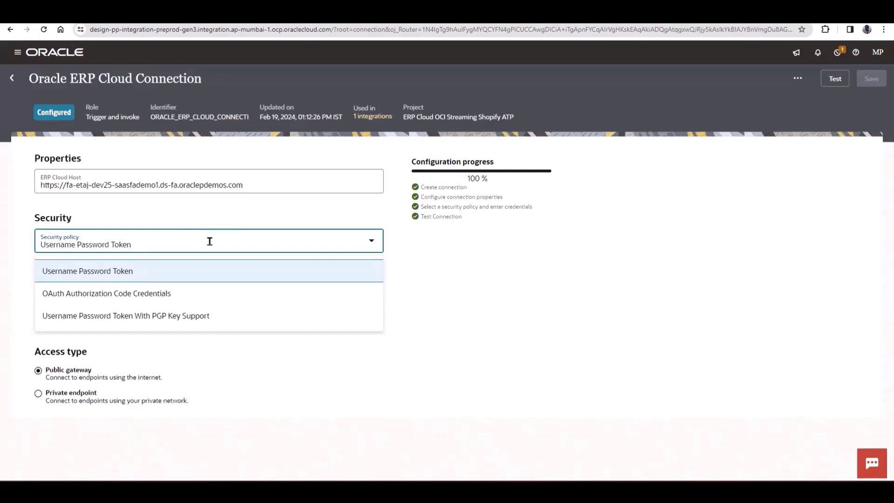
left_click(471, 249)
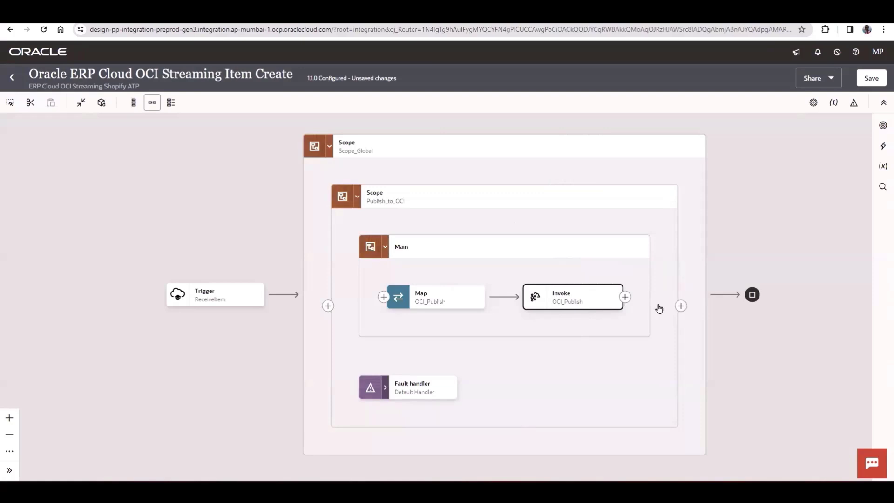
- Review the OCI_Publish invoke's stream, partition, message structure and header settings, and its sample JSON document
left_click(579, 303)
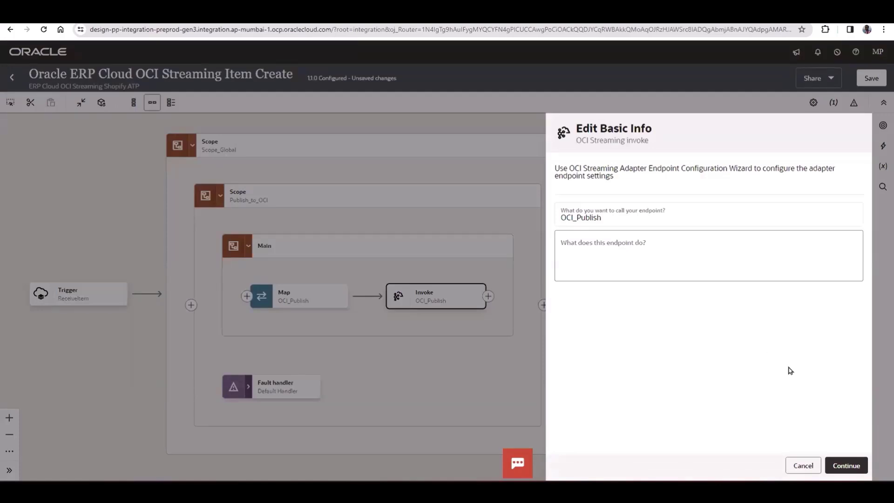
left_click(846, 463)
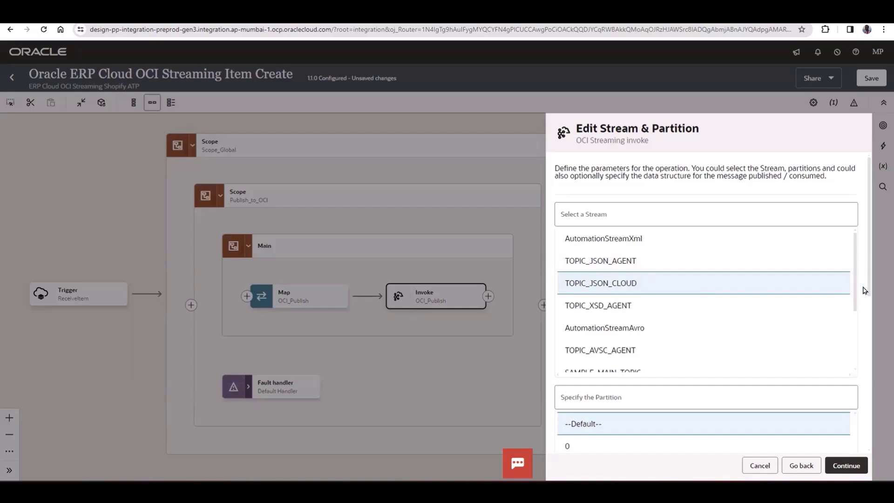
scroll(870, 303, "down", 4)
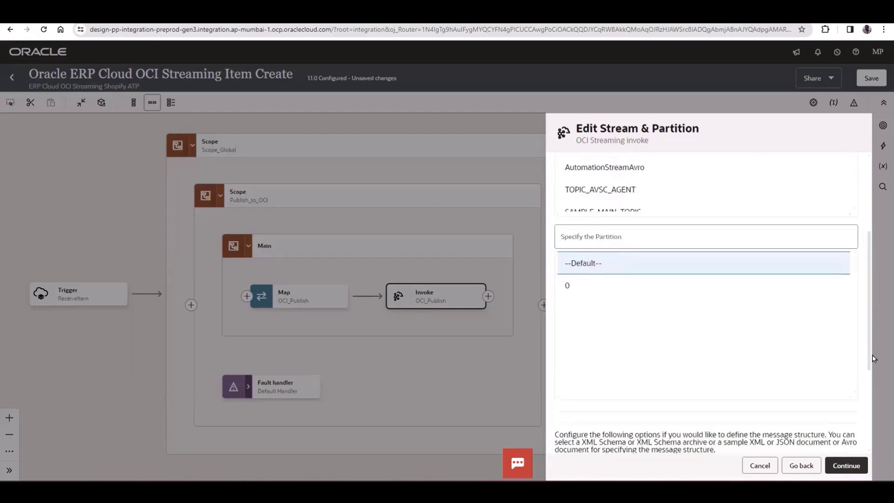
scroll(874, 368, "down", 1)
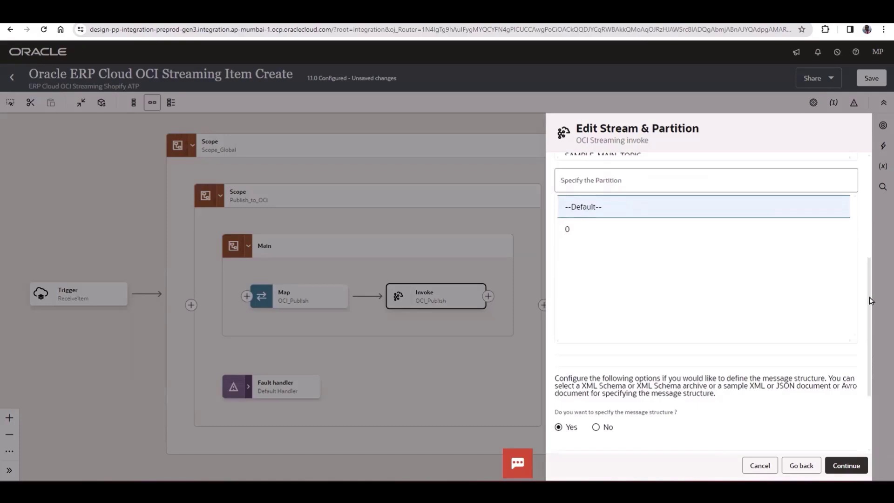
scroll(873, 307, "down", 1)
scroll(872, 312, "down", 1)
scroll(873, 308, "up", 2)
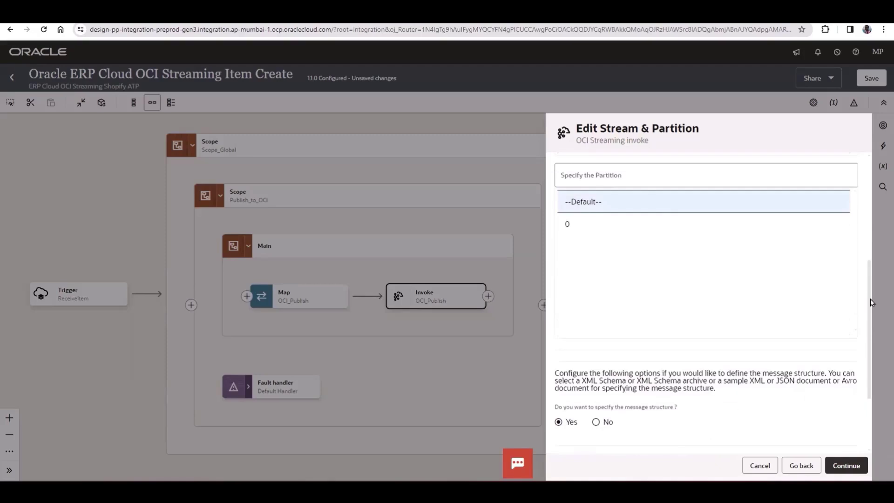
left_click_drag(872, 302, 870, 351)
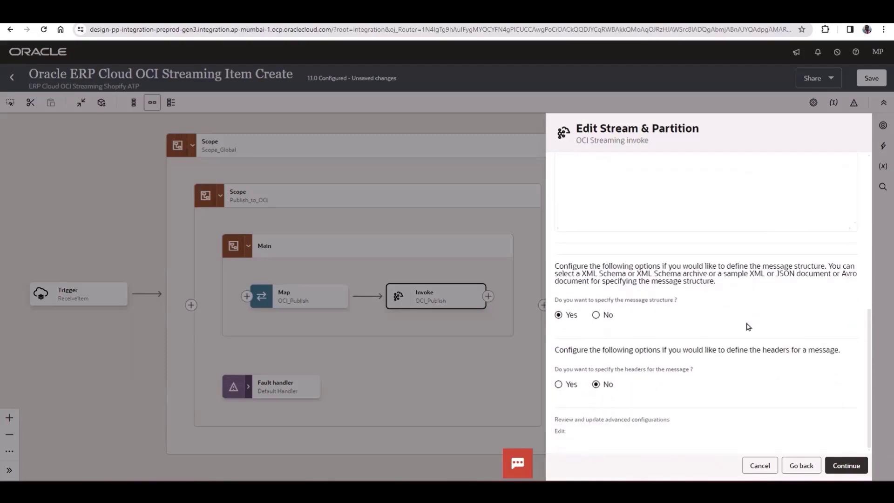
left_click(846, 466)
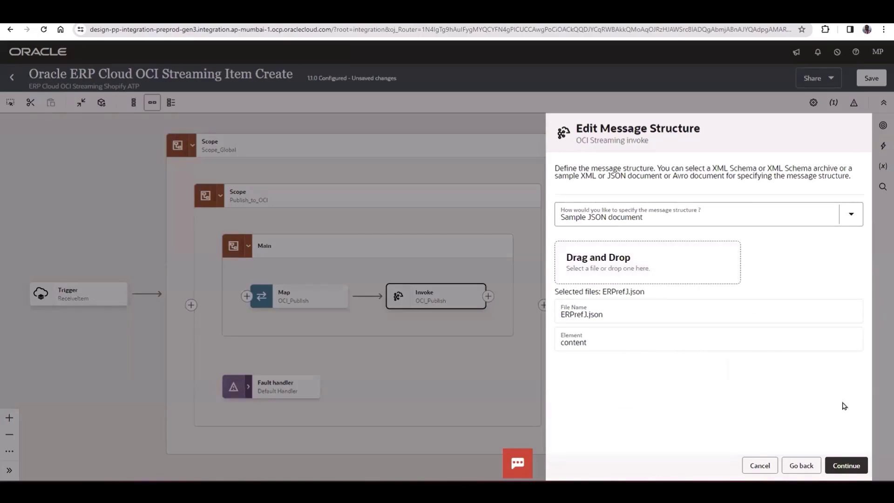
left_click(846, 468)
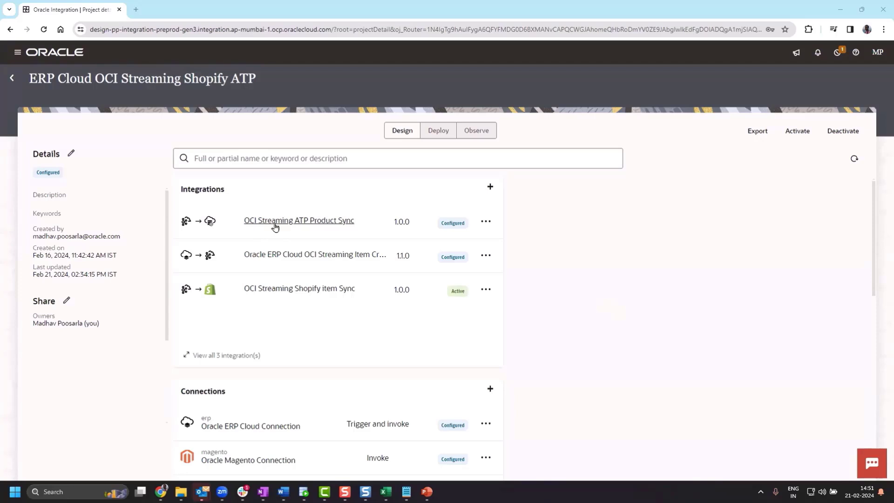
- Review the OCI_Publish trigger of OCI Streaming ATP Product Sync, including stream, partition, consumer group, polling frequency, maximum records, message structure and header settings
left_click(274, 223)
mouse_move(193, 274)
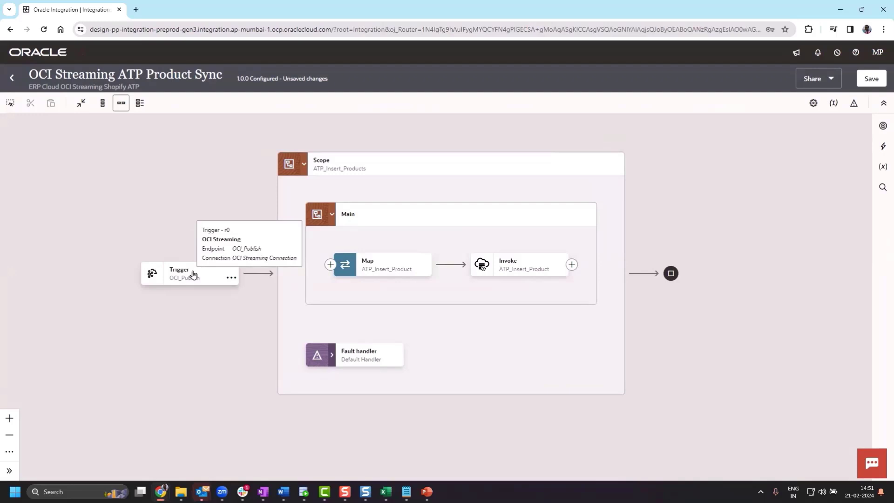
double_click(193, 274)
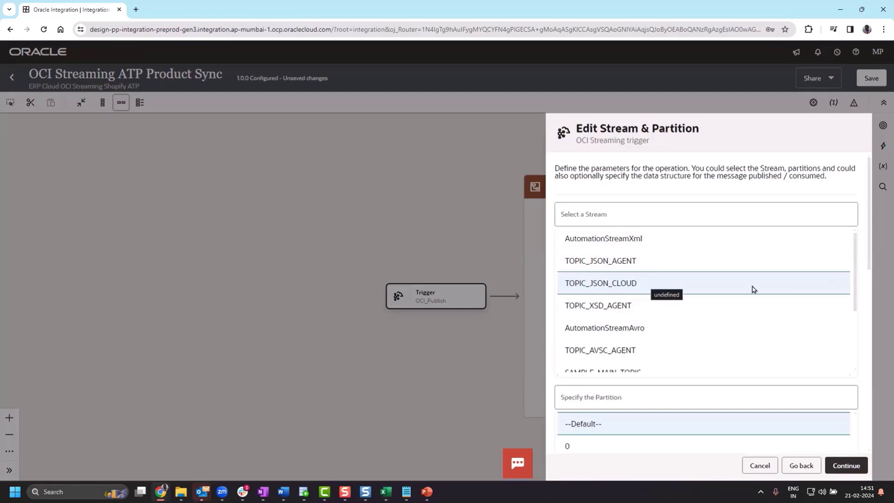
scroll(865, 290, "down", 1)
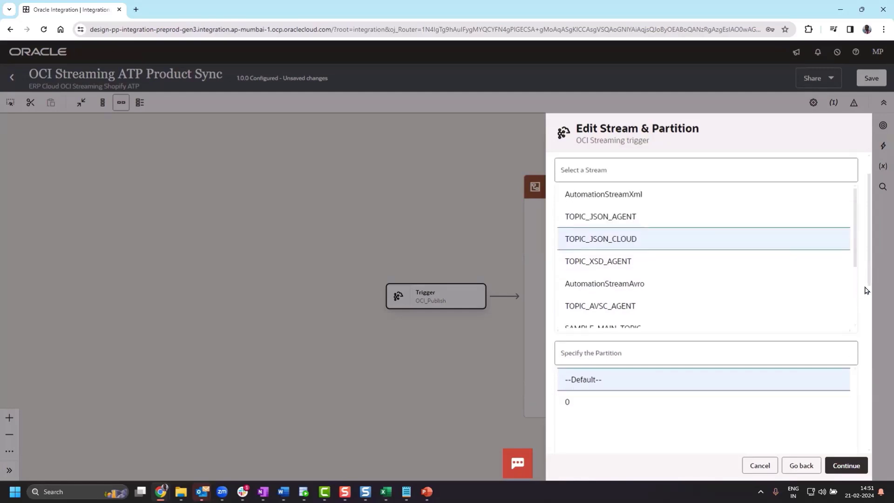
scroll(865, 290, "down", 2)
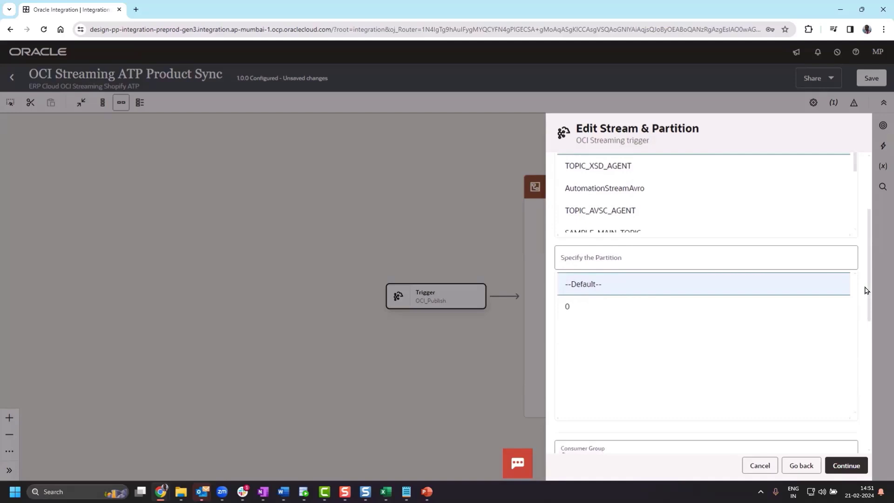
scroll(865, 290, "down", 1)
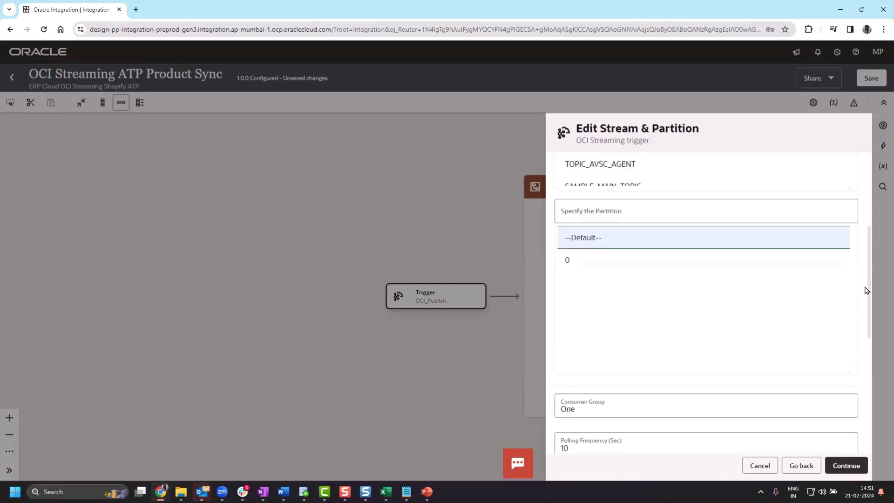
scroll(865, 290, "down", 2)
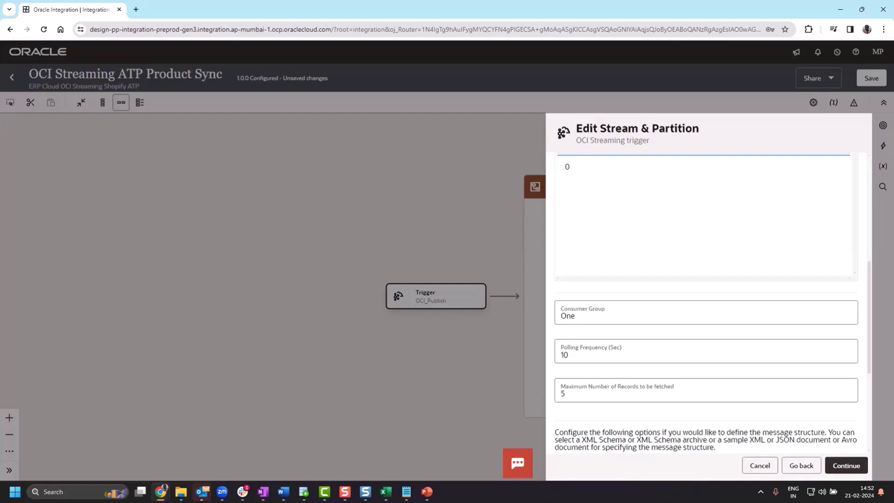
scroll(858, 370, "down", 1)
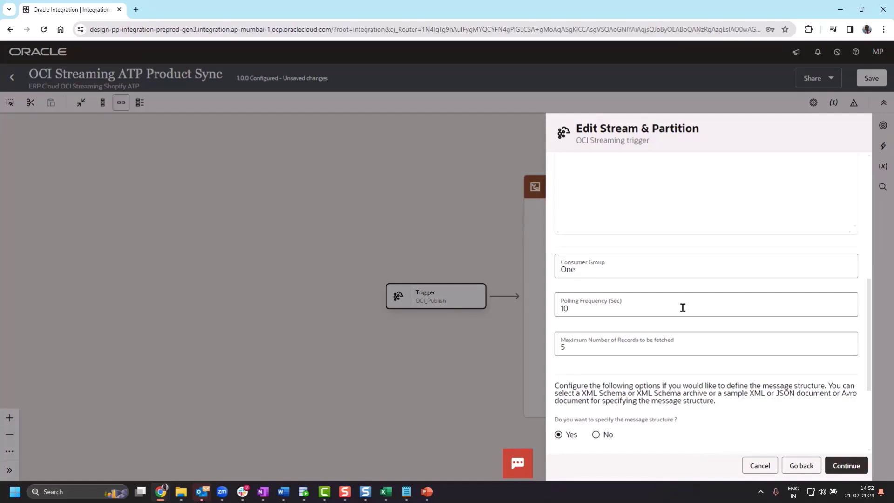
scroll(683, 307, "down", 2)
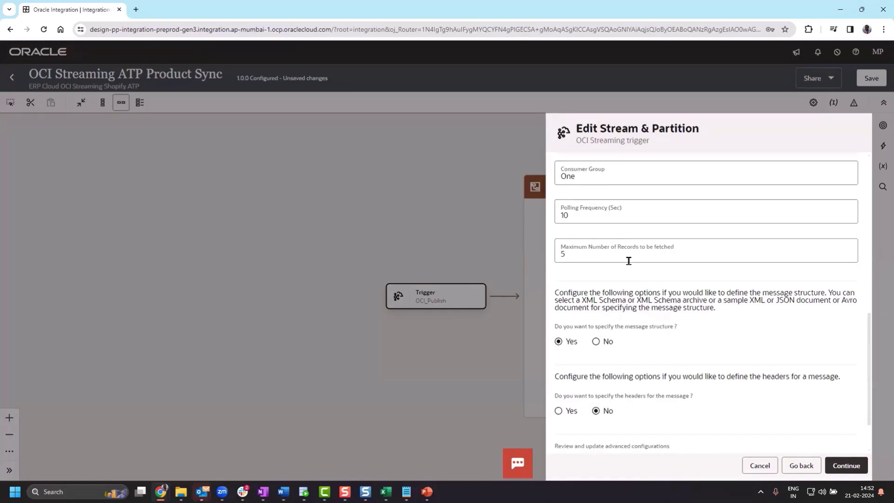
scroll(628, 261, "down", 1)
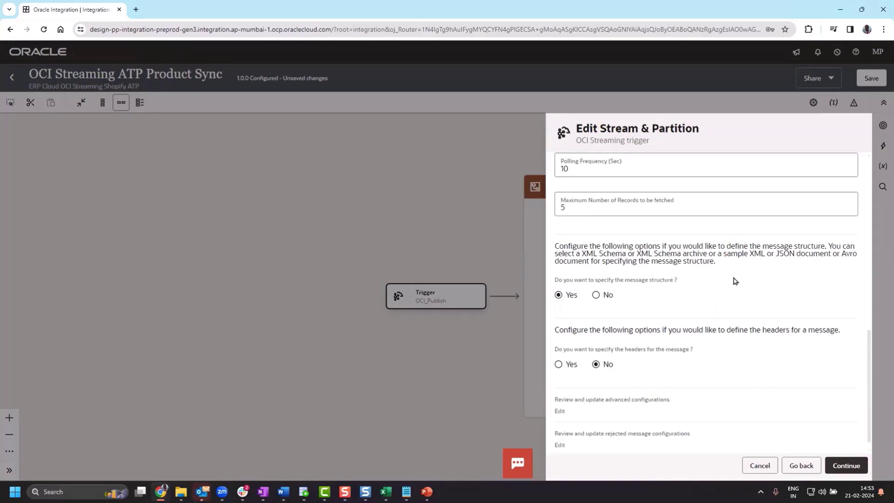
scroll(734, 281, "down", 1)
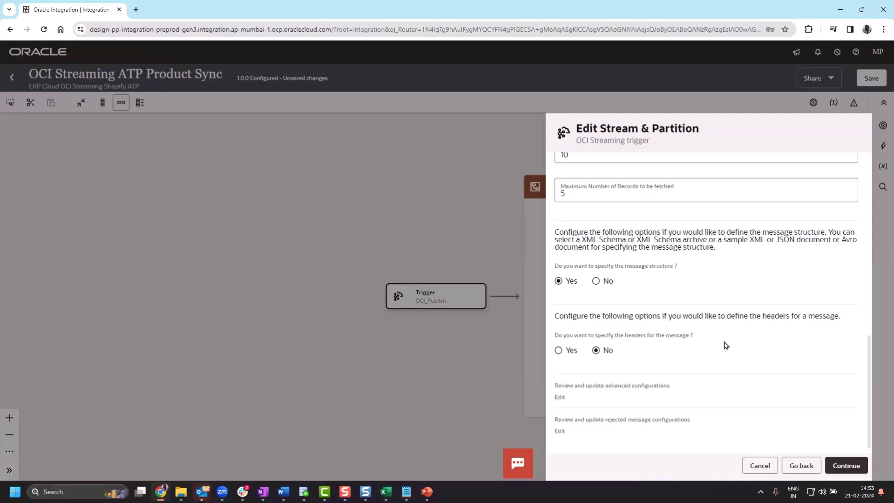
- Review the OCI_Publish trigger's message structure settings and the document types available for specifying them
left_click(823, 469)
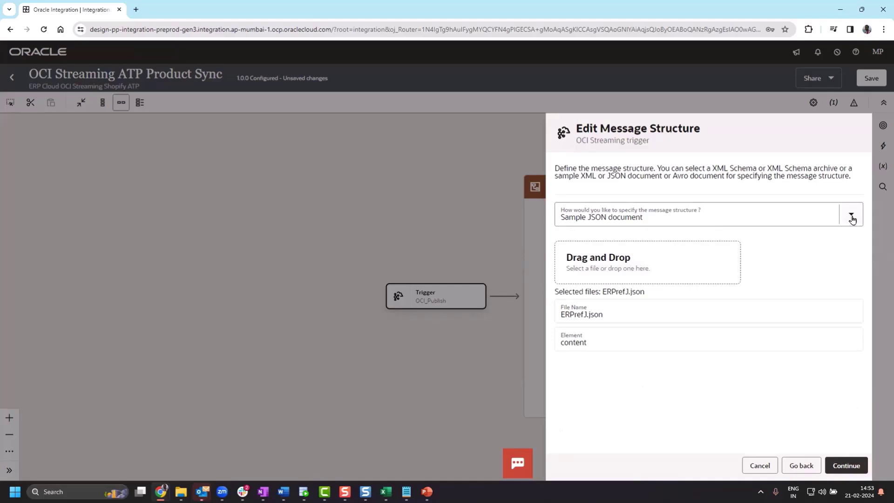
left_click(853, 219)
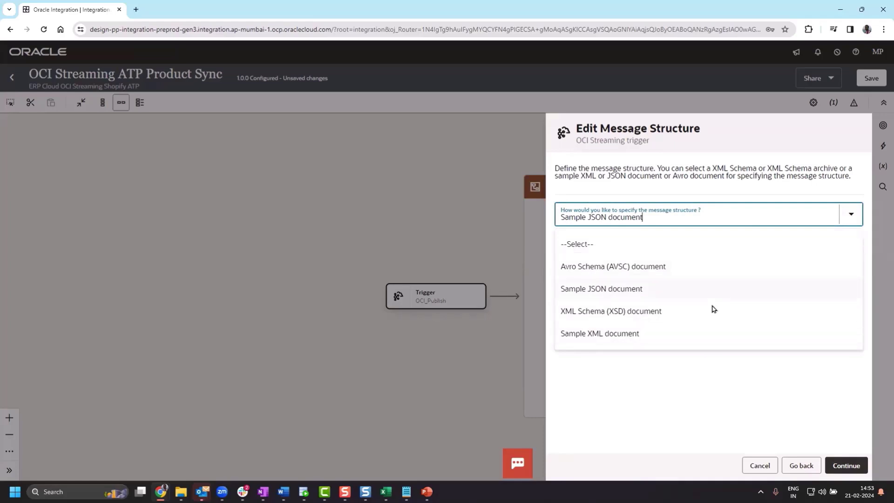
left_click(741, 377)
left_click(846, 466)
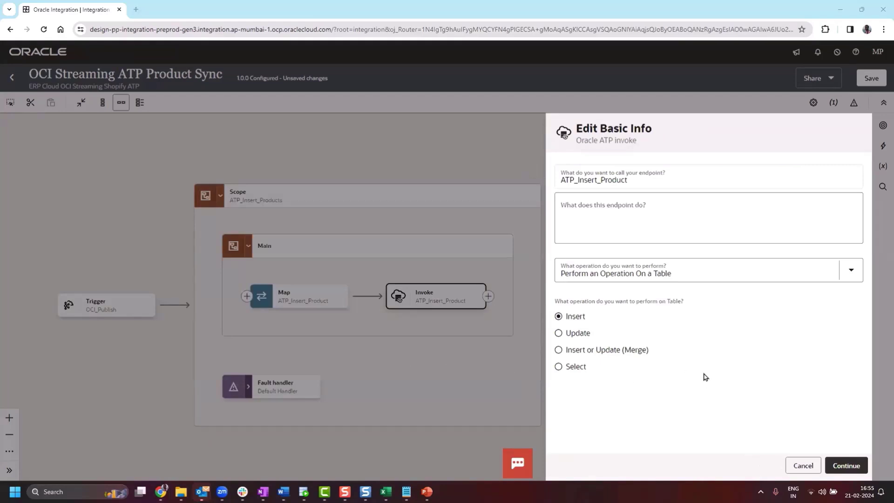
- Review the ATP_Insert_Product invoke's available operations, its insert operation on the PRODUCTS table, and its summary
left_click(717, 275)
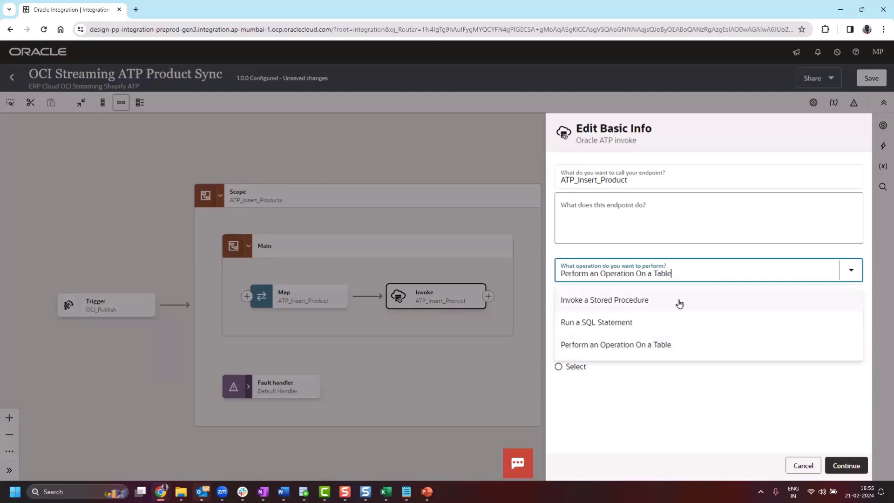
left_click(684, 349)
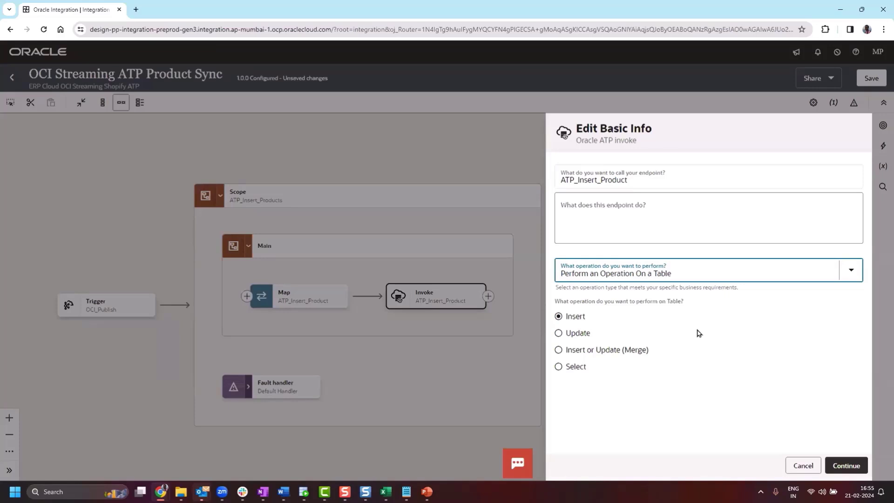
left_click(843, 466)
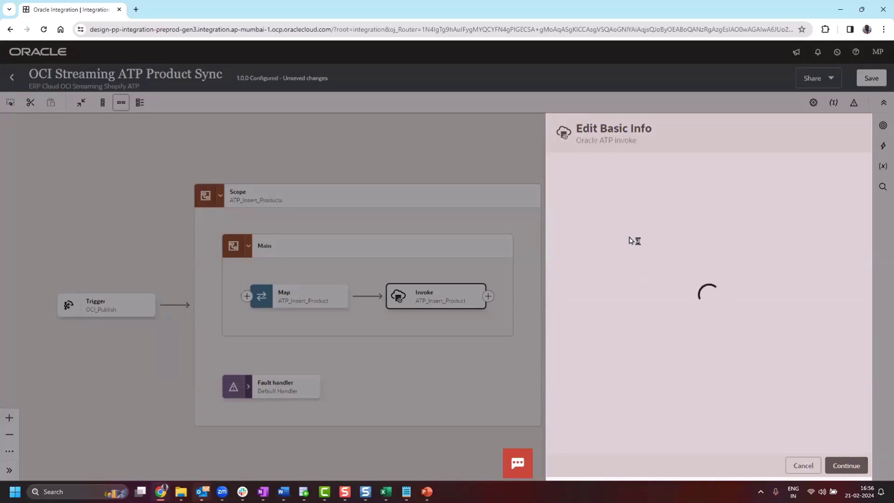
scroll(630, 274, "down", 1)
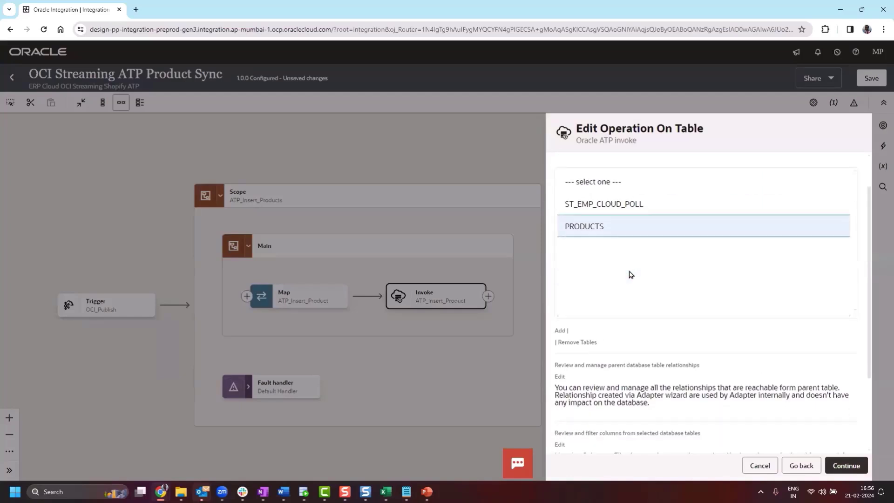
scroll(631, 275, "up", 1)
scroll(631, 281, "down", 1)
left_click(846, 466)
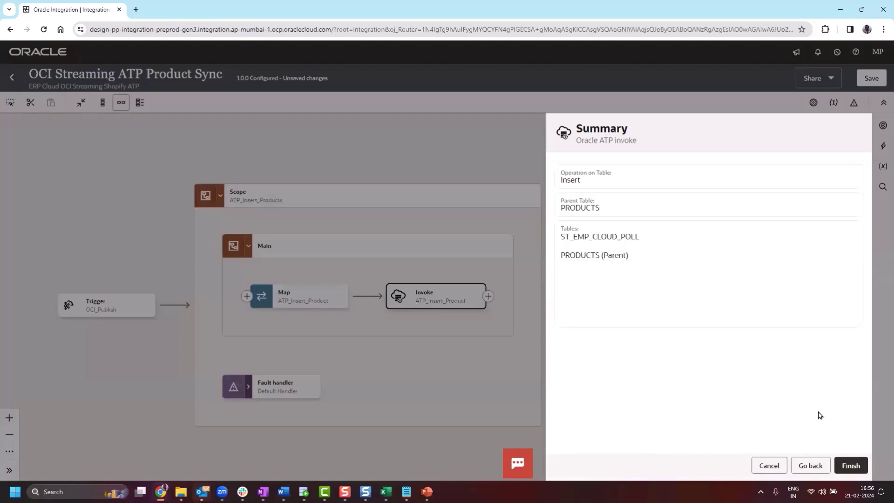
left_click(851, 465)
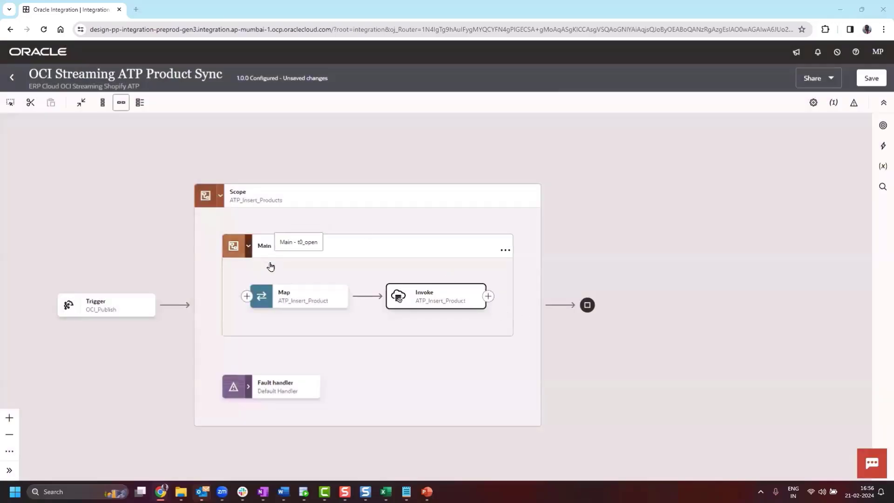
- Open the map to ATP_Insert_Product and expand the source Message Collection and target Products elements to examine the mappings
double_click(294, 301)
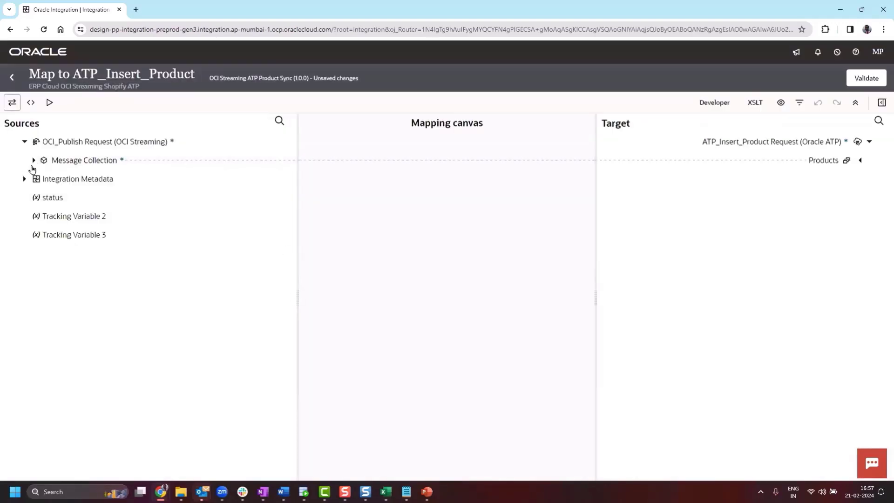
left_click(43, 197)
left_click(860, 161)
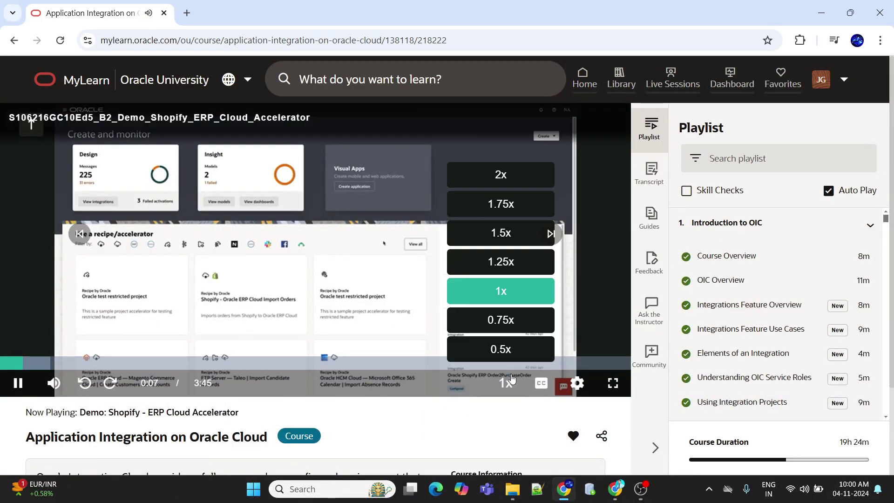
- Show the Shopify - ERP Cloud Accelerator demo video in full screen in Oracle MyLearn
left_click(613, 384)
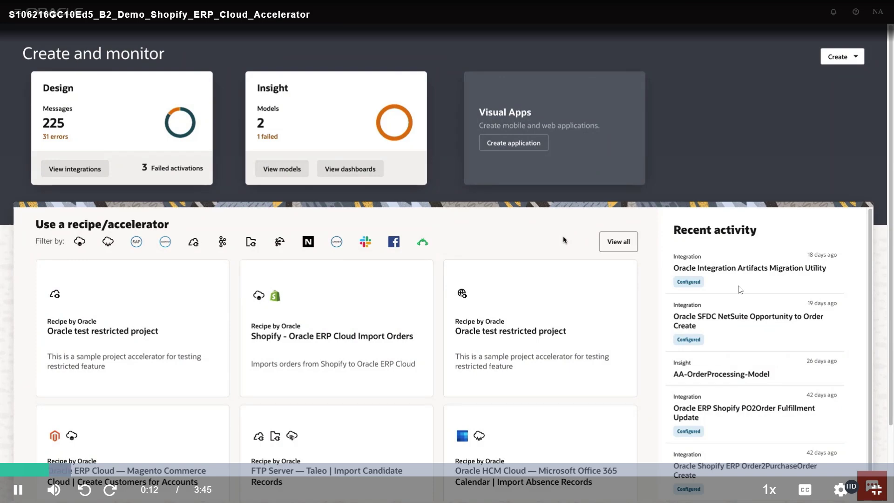
- Search the full list of recipes and accelerators for "Shopify - Oracle"
left_click(618, 241)
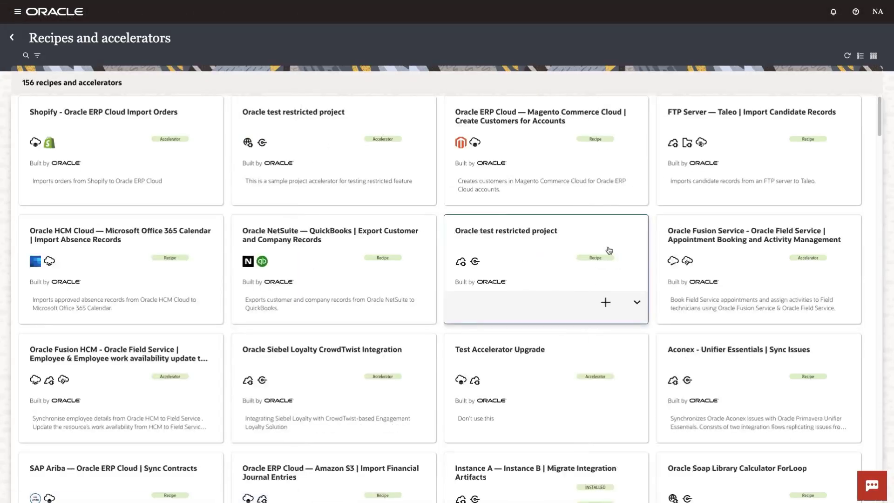
left_click(25, 55)
type("Shopify - Oracle")
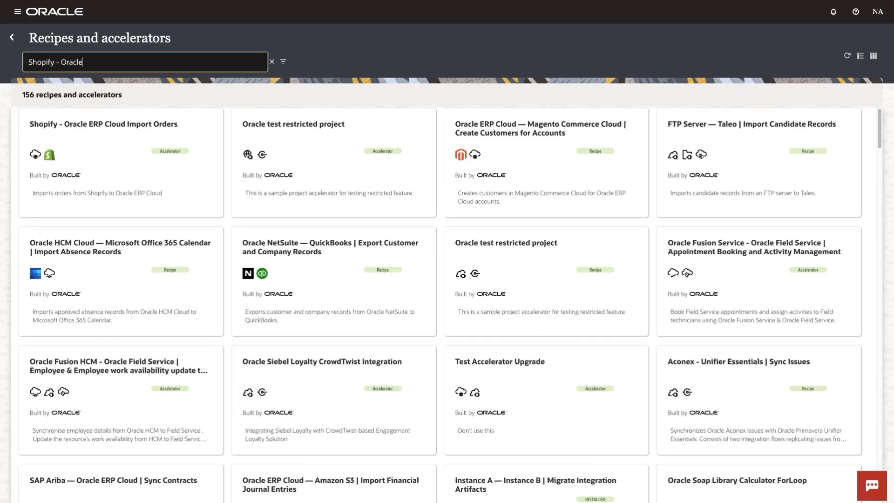
key("Return")
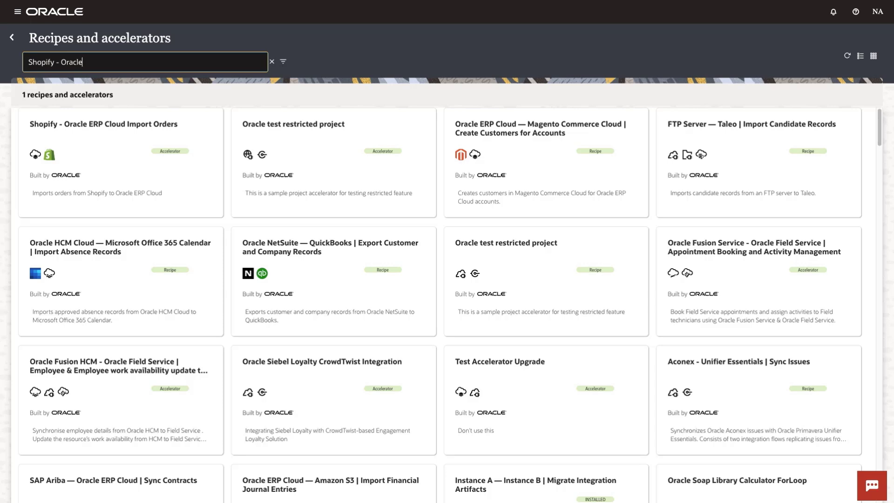
- Install version 01.00.0000 of the Shopify - Oracle ERP Cloud Import Orders accelerator
mouse_move(103, 157)
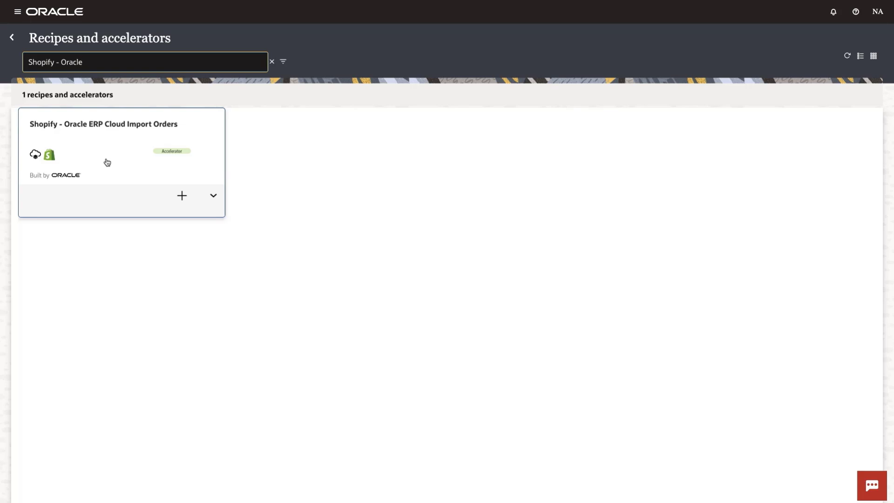
left_click(182, 196)
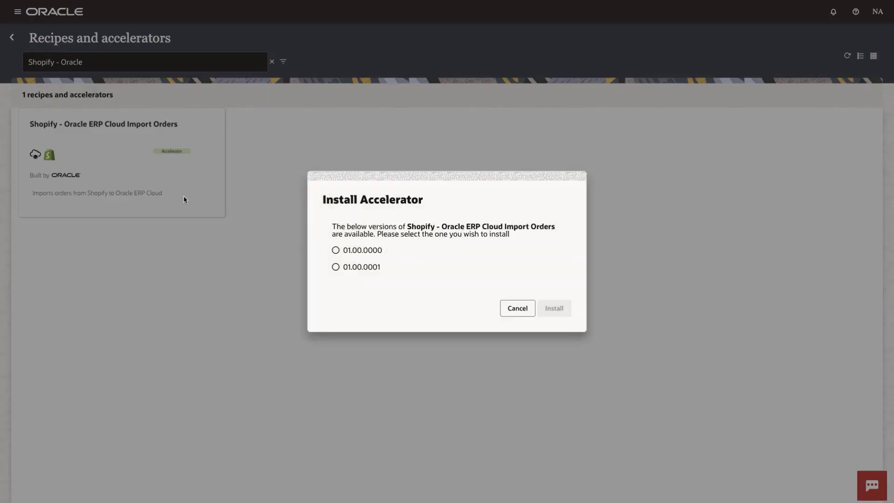
left_click(336, 251)
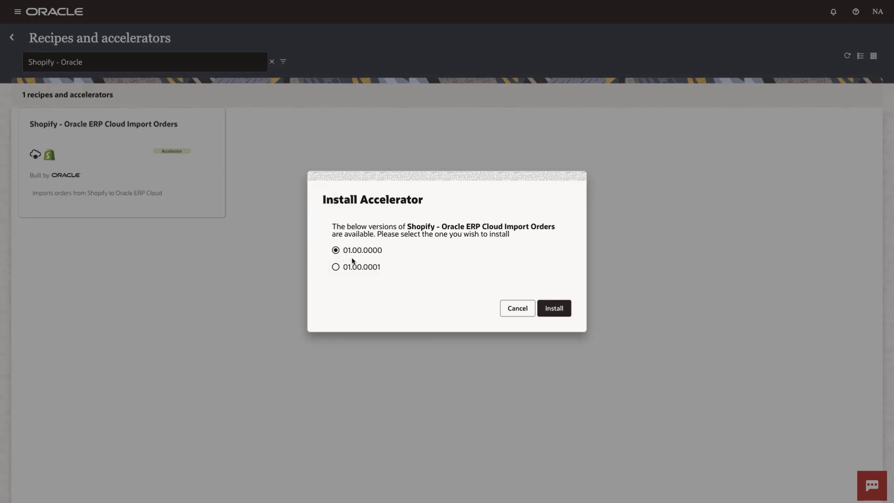
left_click(555, 313)
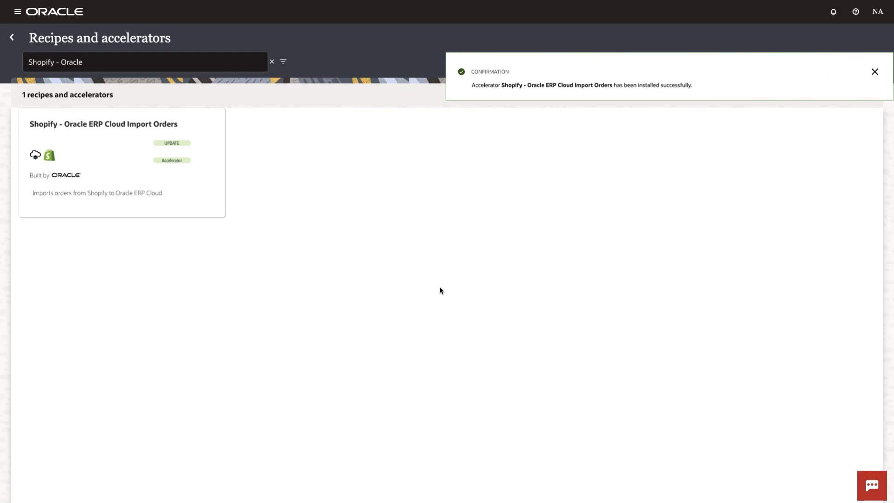
- Open the Oracle SHOPIFY Connection in the installed Shopify - Oracle ERP Cloud Import Orders project and view its security policy options
left_click(130, 197)
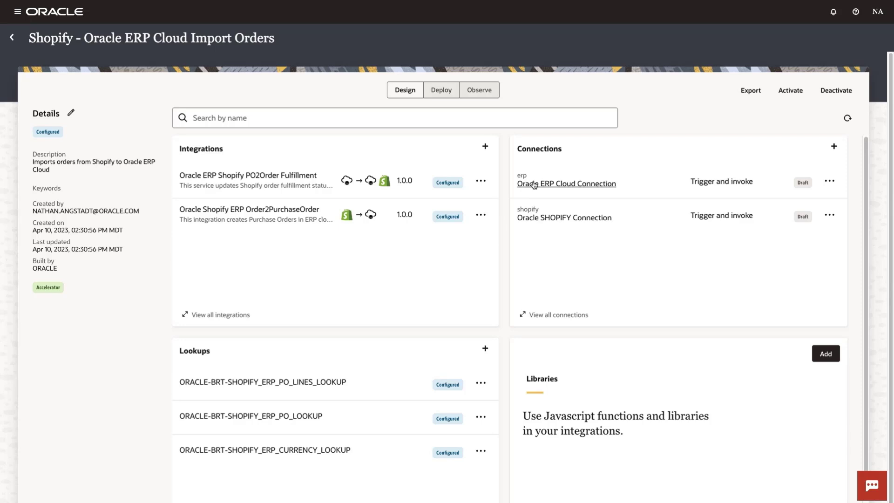
left_click(553, 218)
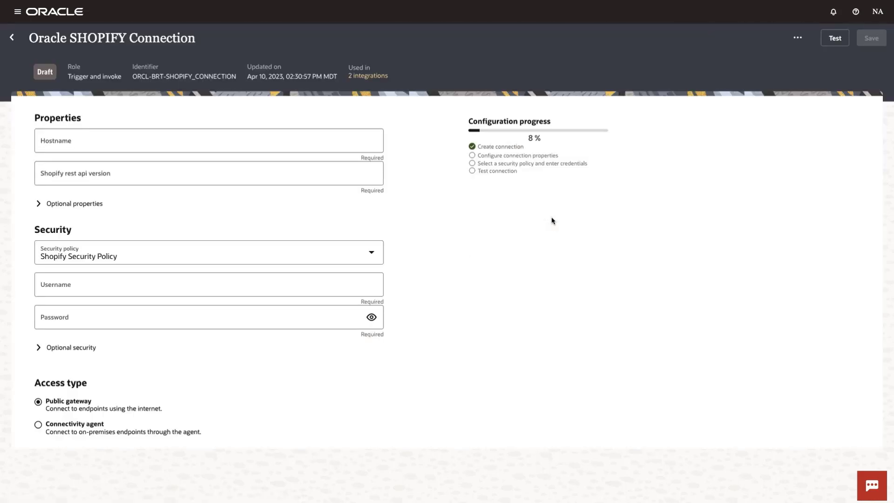
left_click(371, 256)
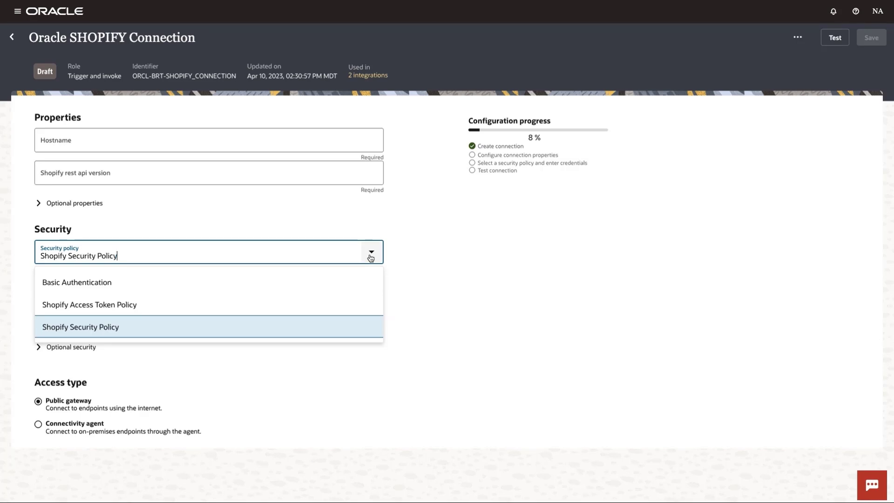
- Ask the Oracle Assistant "How do I configure a Shopify connection"
left_click(860, 480)
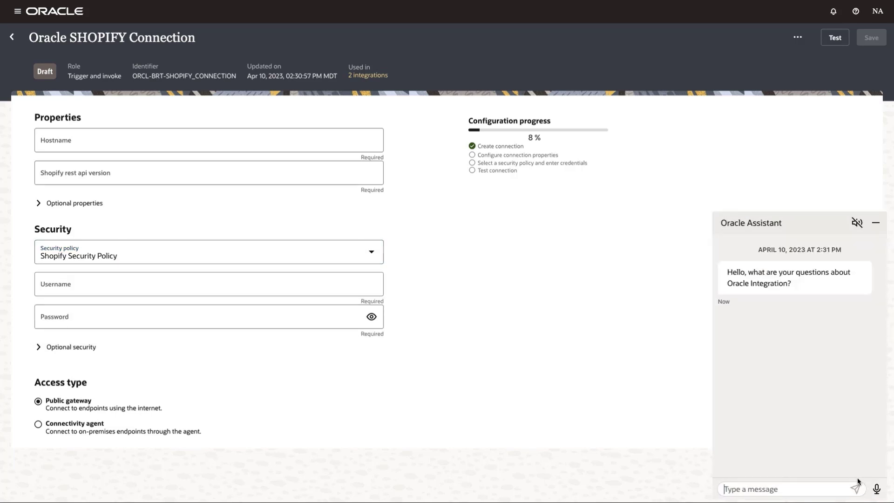
type("How do I configur")
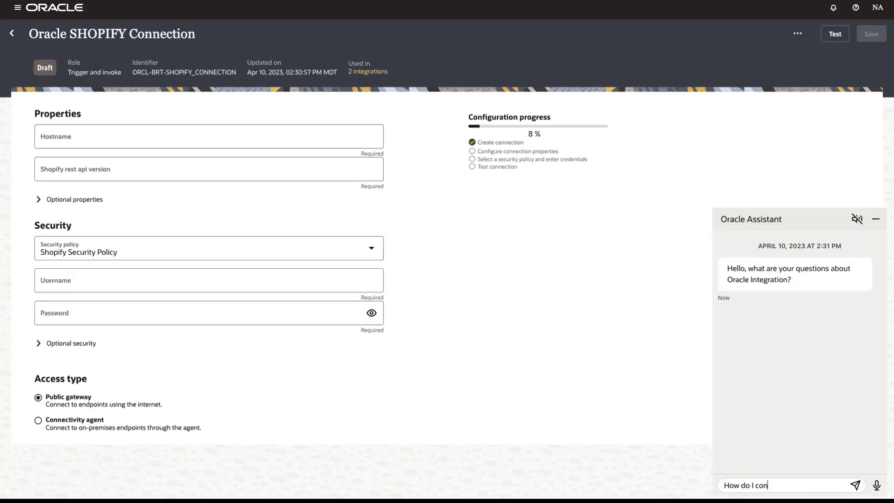
type("e a Shopify connection")
key("Return")
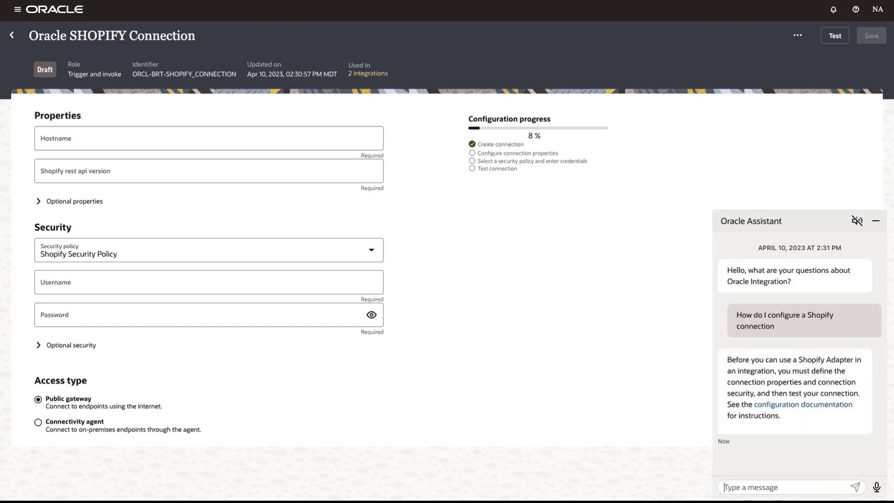
- Open the Oracle ERP Shopify PO2Order Fulfillment integration from the project and inspect its ERP trigger, GetPODetails invoke and Shopify invokes
left_click(873, 227)
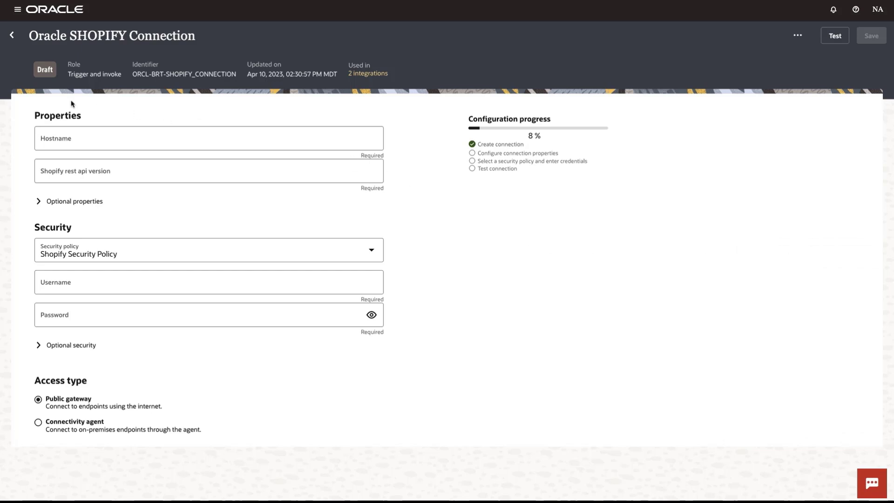
left_click(12, 37)
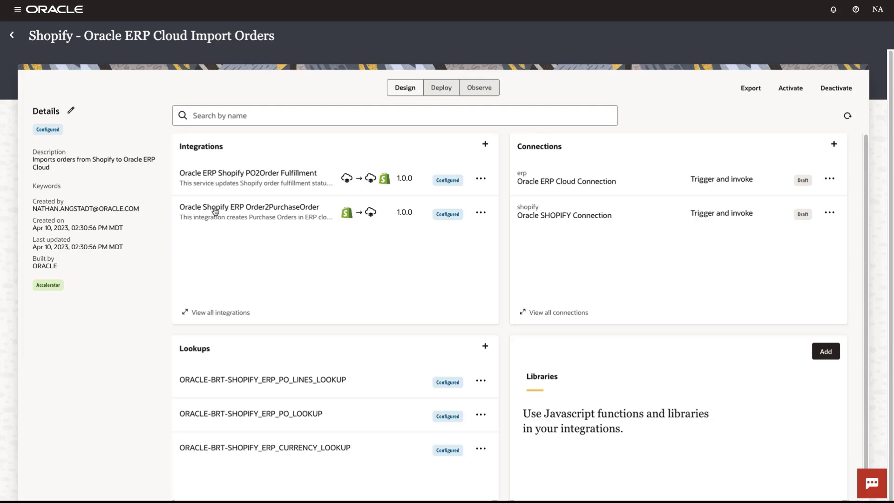
left_click(234, 175)
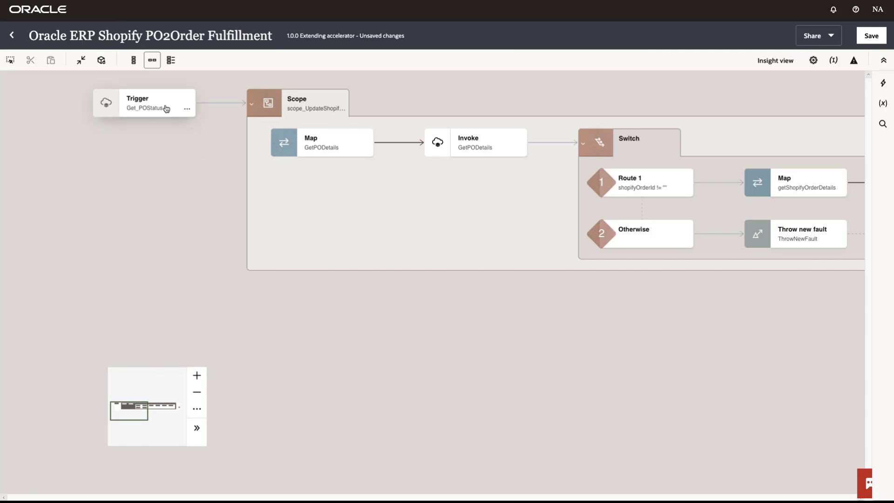
mouse_move(166, 108)
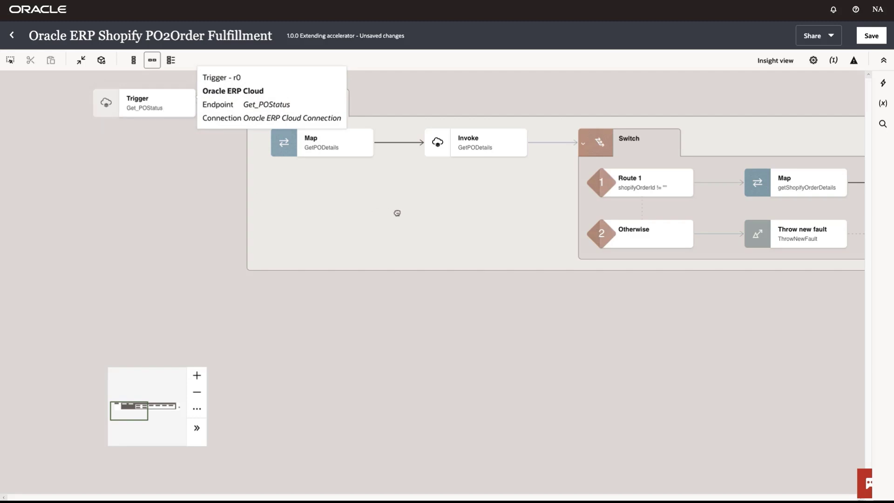
mouse_move(480, 151)
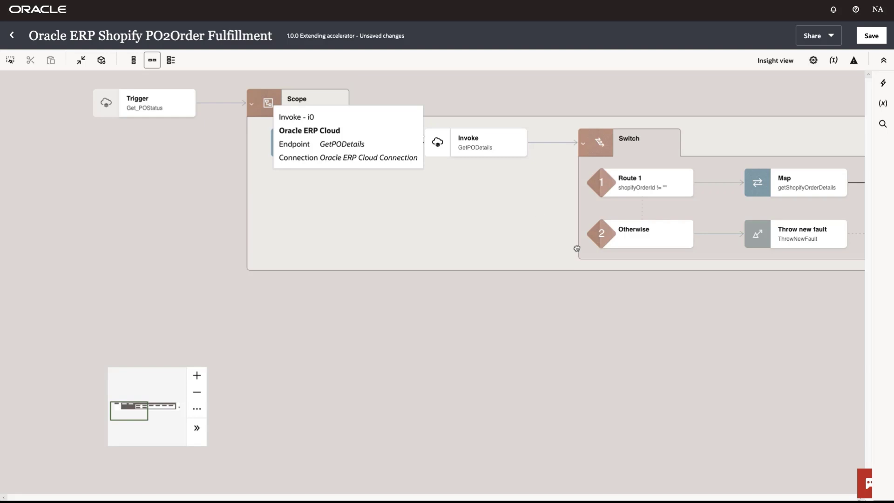
left_click_drag(794, 284, 190, 290)
mouse_move(379, 180)
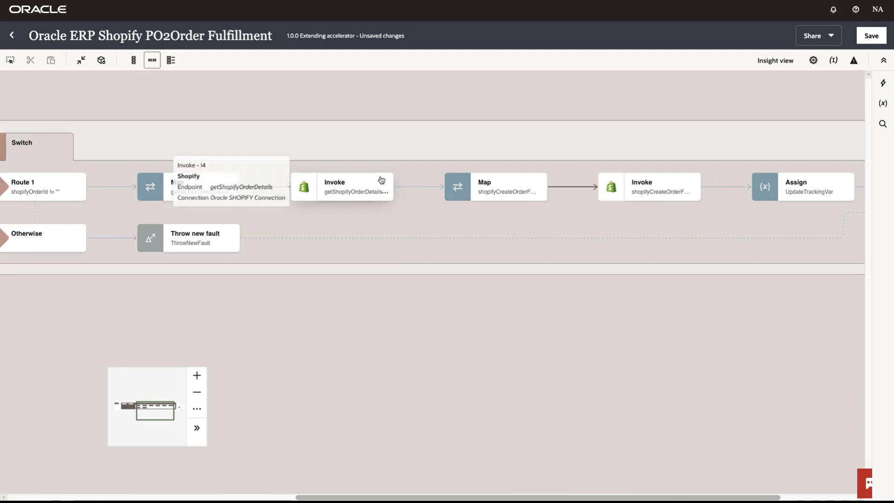
mouse_move(624, 200)
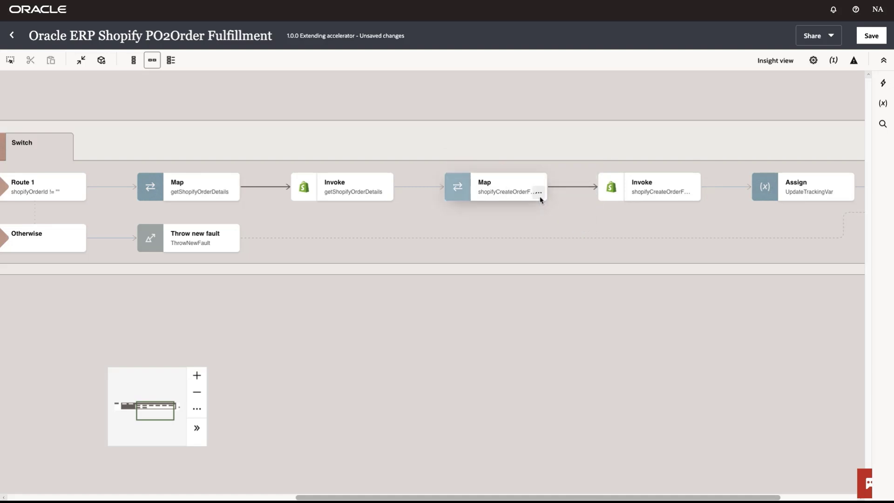
- Review the shopifyCreateOrderFulfillment mapping by expanding the target's TemplateParameters, CreateNewFulfillmentReq and fulfillment elements, and return to the integration
left_click(539, 196)
left_click(561, 217)
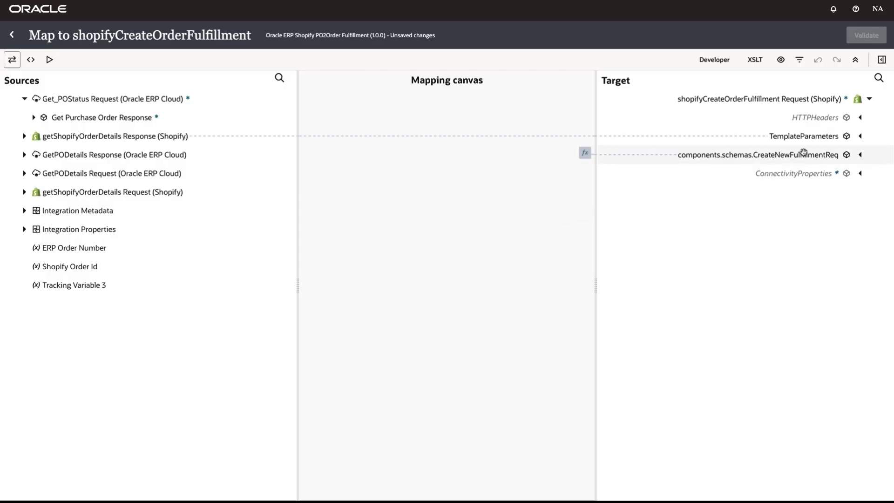
left_click(862, 138)
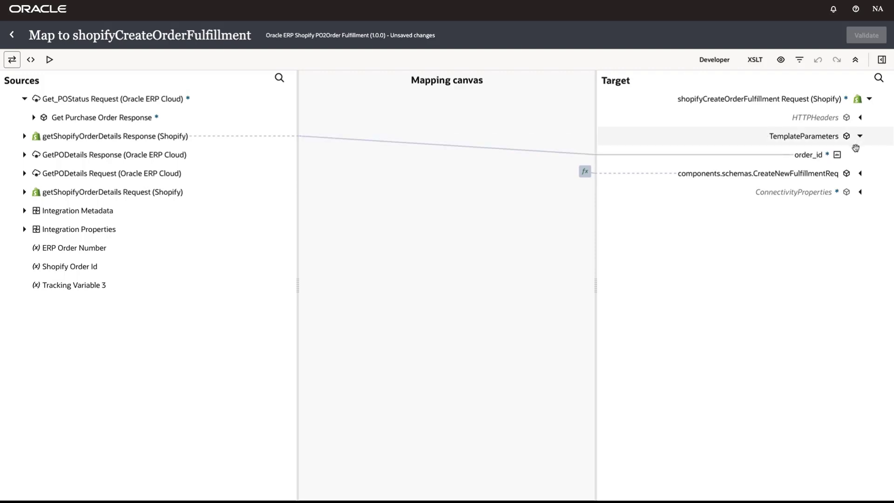
left_click(861, 175)
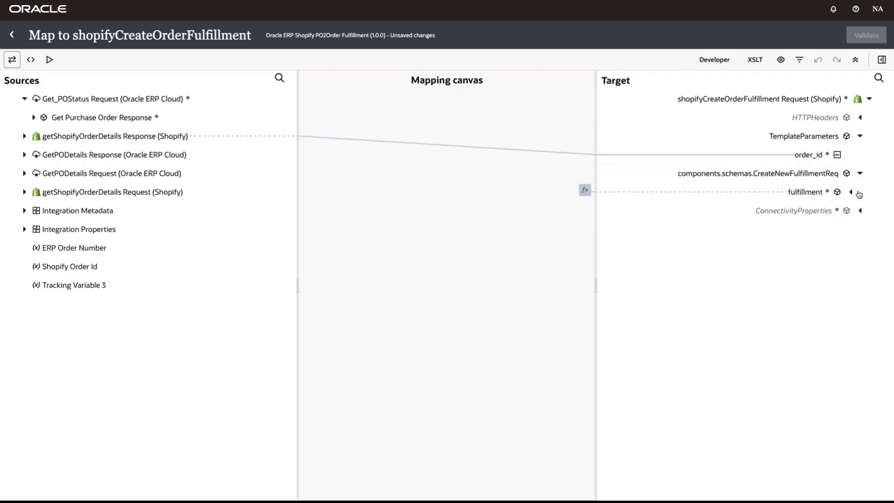
left_click(851, 194)
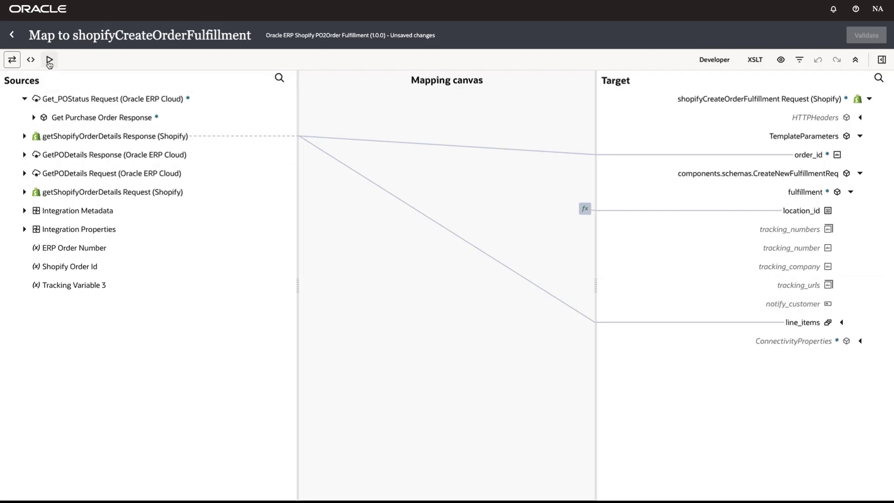
left_click(13, 36)
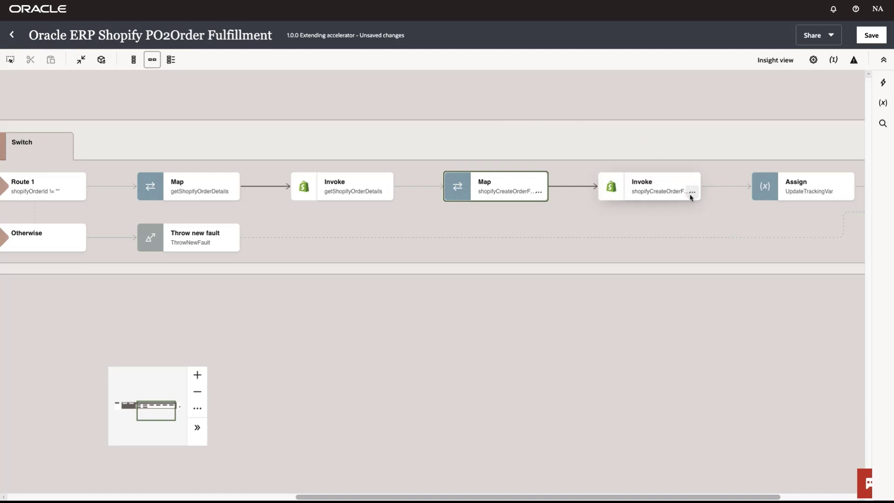
- Add an extension group before the shopifyCreateOrderFulfillment invoke and name it notifyCustomer
left_click(692, 191)
left_click(715, 239)
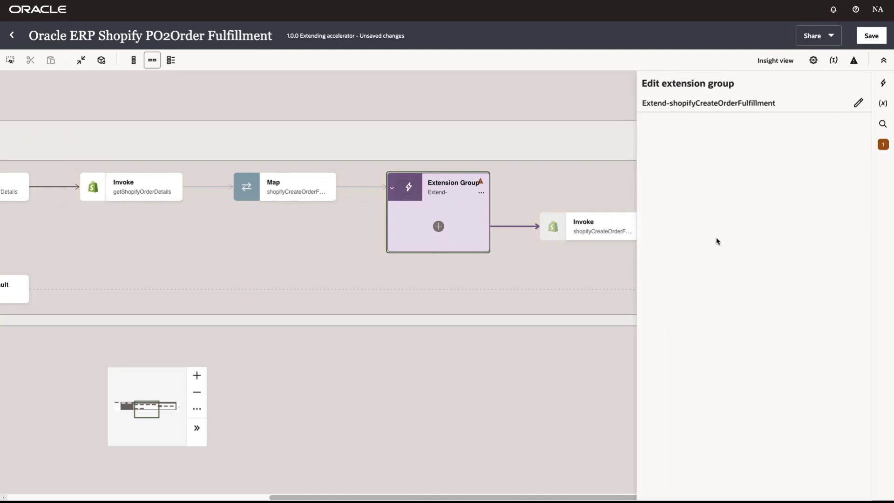
left_click(859, 104)
type("notifyCustomer")
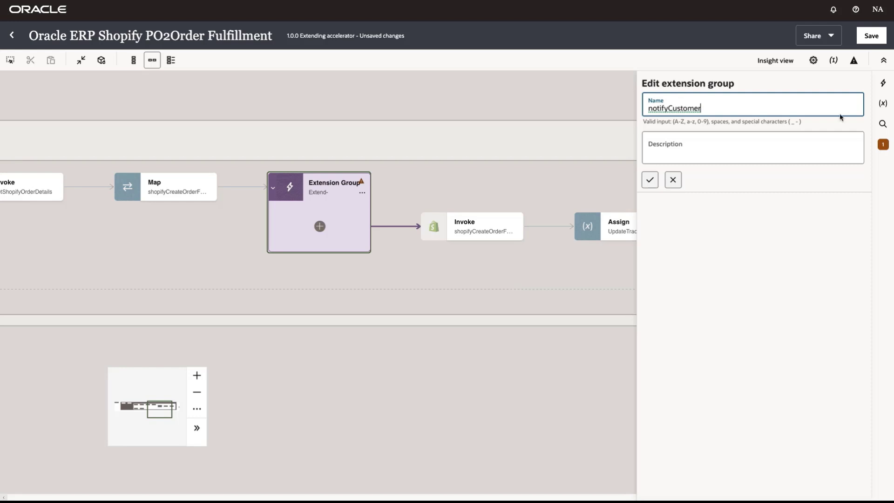
left_click(651, 181)
- Add a data stitch to the notifyCustomer extension group and set its variable to notify_customer from the shopifyCreateOrderFulfillment request
left_click(883, 83)
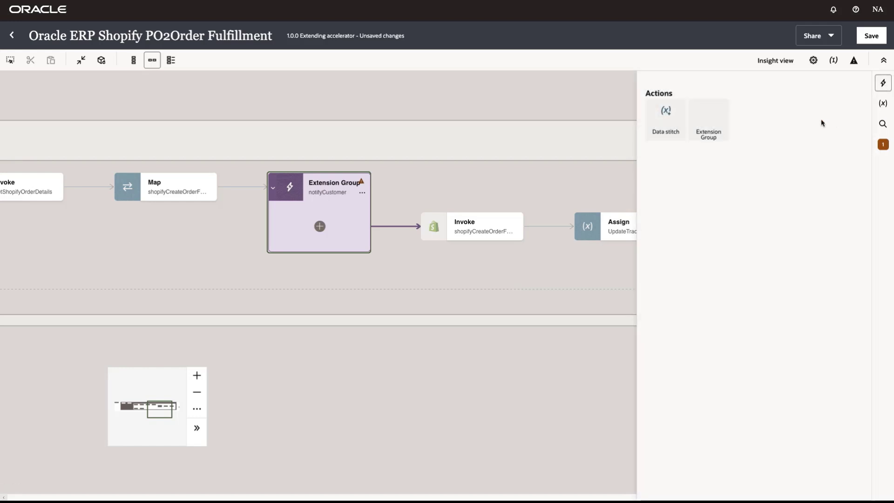
left_click_drag(669, 124, 645, 227)
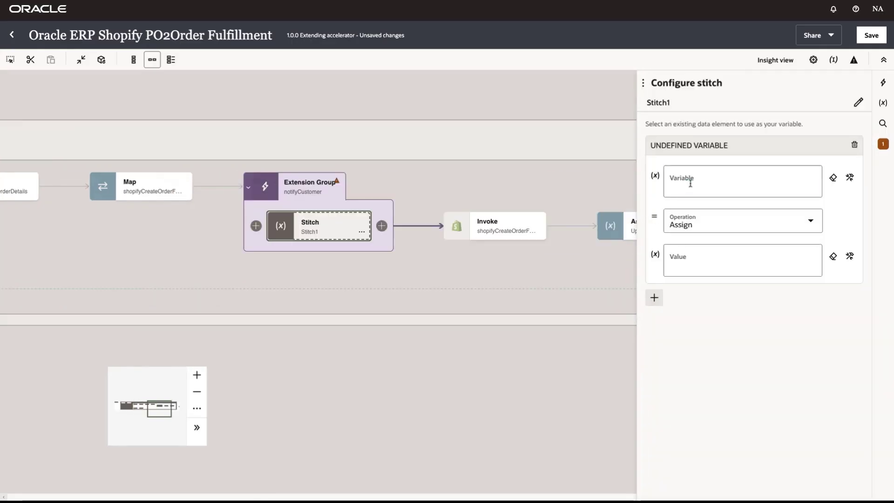
left_click(691, 184)
left_click(716, 331)
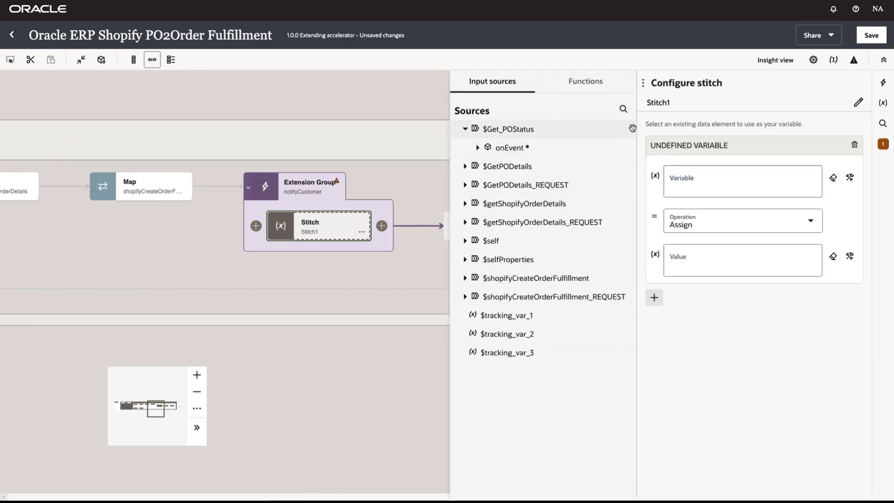
left_click(623, 110)
type("notify")
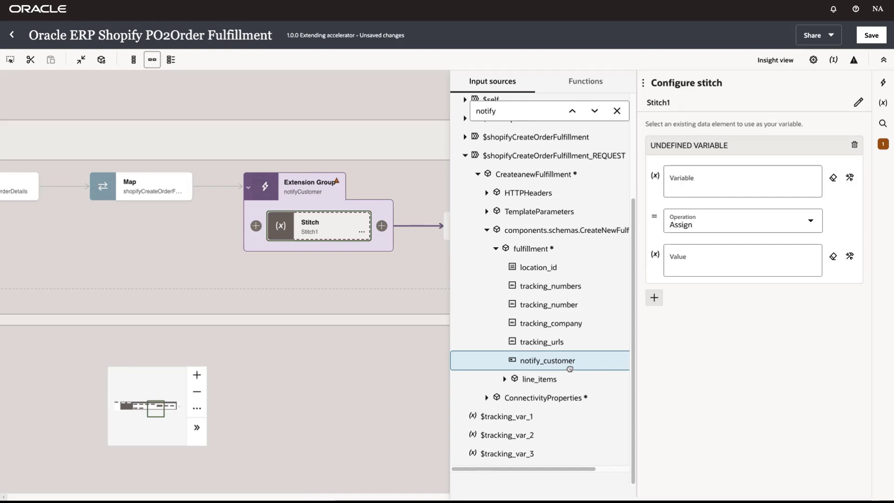
left_click_drag(570, 369, 727, 185)
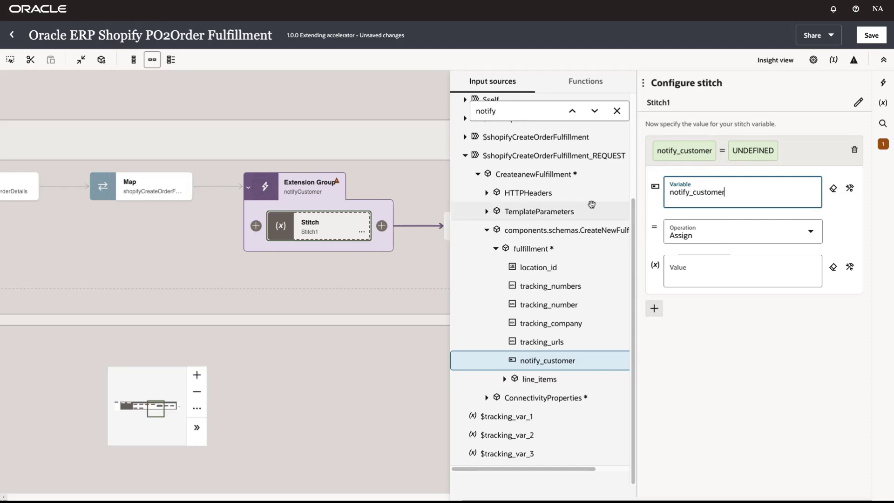
- Assign the Boolean function true() as the stitch value for notify_customer and leave the integration
left_click(582, 85)
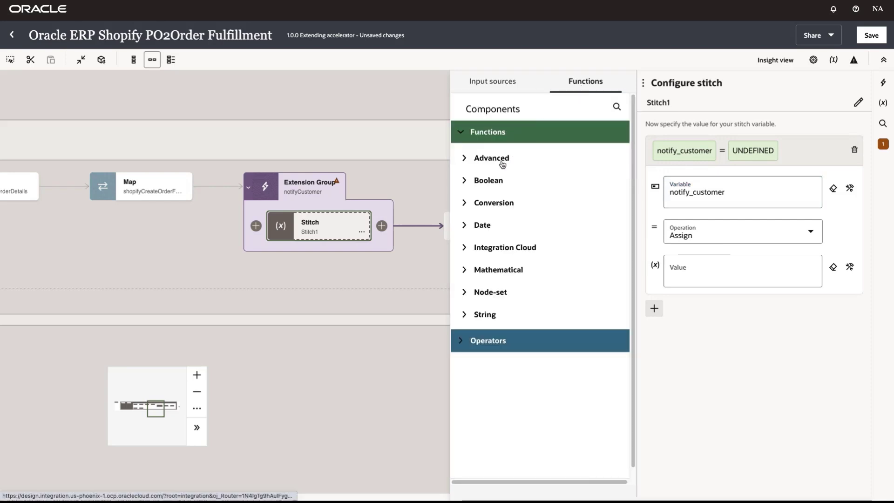
left_click(489, 180)
left_click_drag(491, 234, 682, 285)
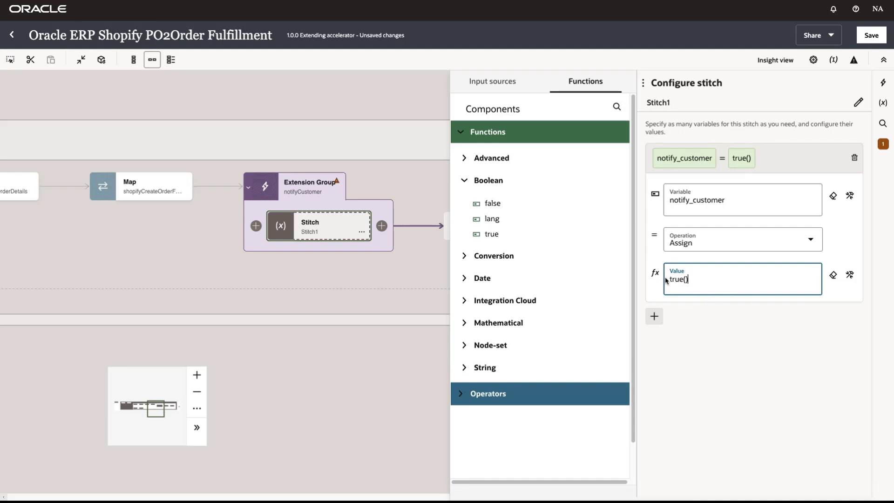
left_click(13, 35)
key("Return")
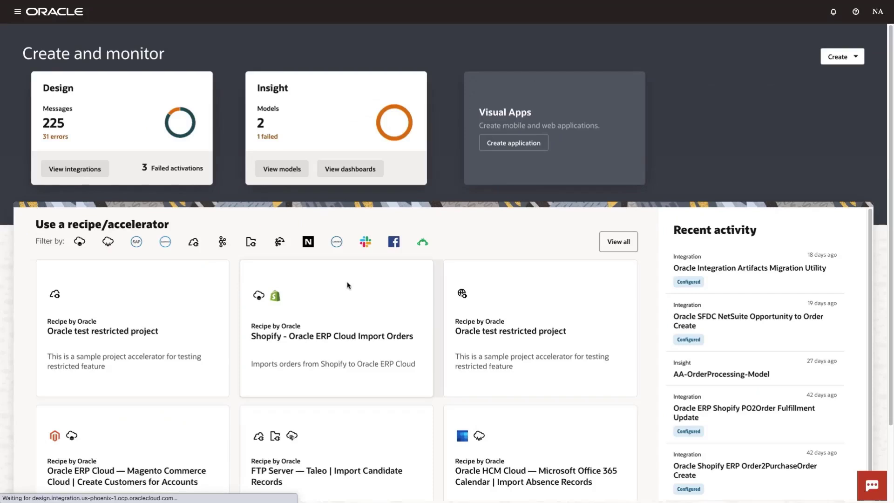
- Install version 01.00.0001 of the Shopify - Oracle ERP Cloud Import Orders accelerator
left_click(348, 285)
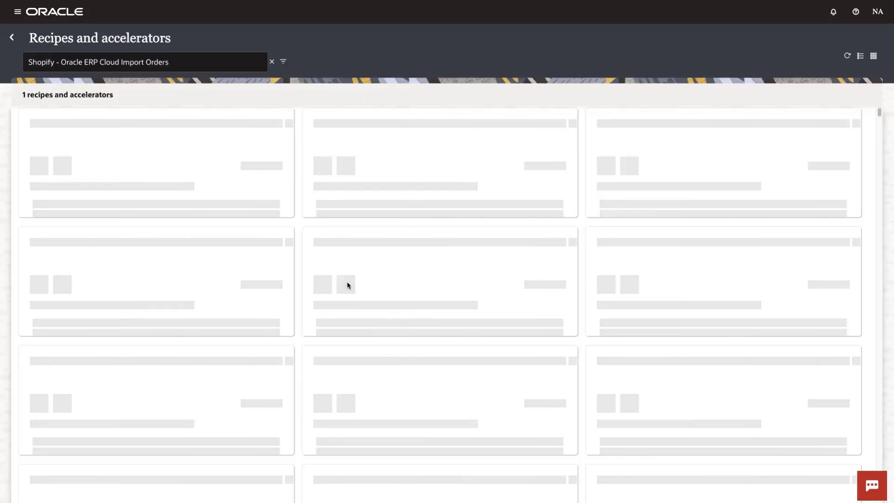
mouse_move(172, 201)
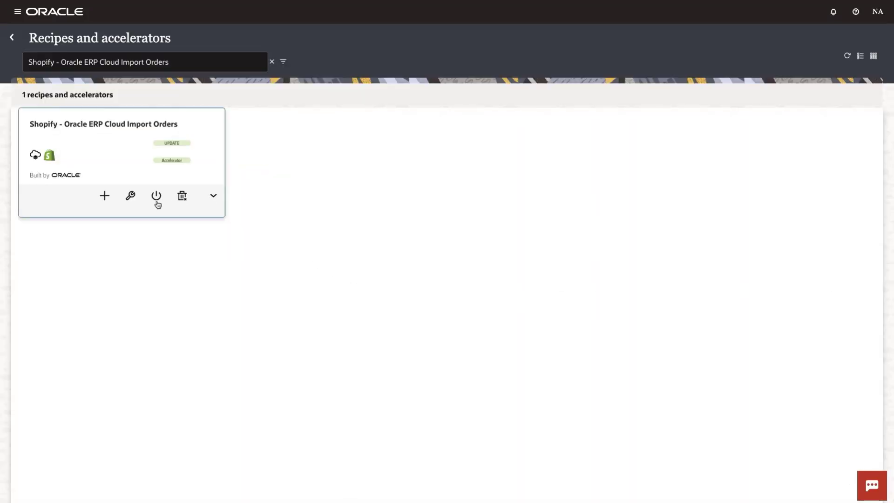
left_click(105, 196)
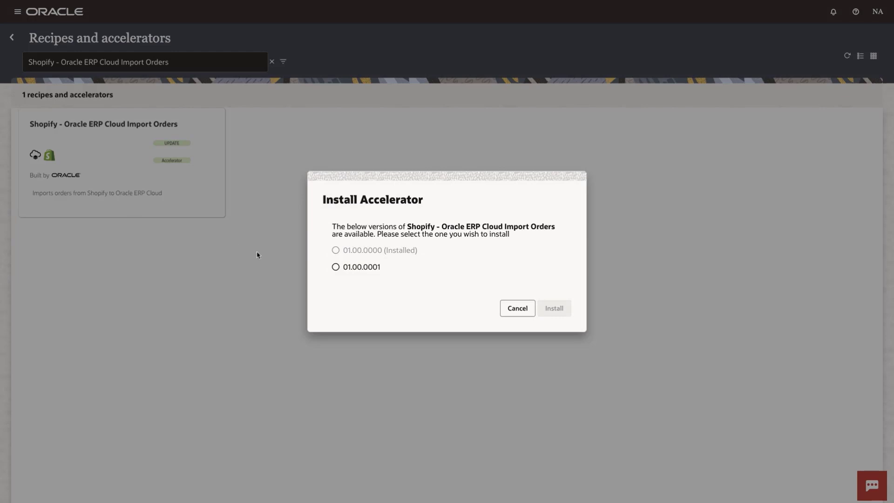
left_click(335, 269)
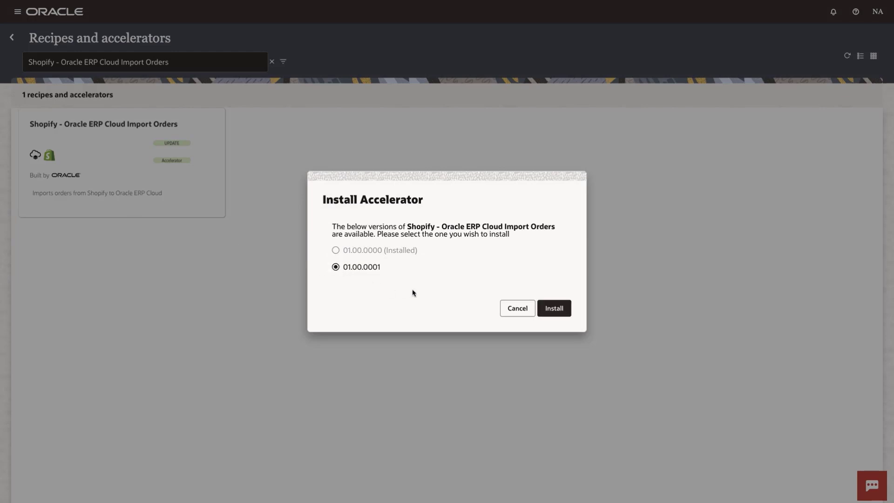
left_click(549, 309)
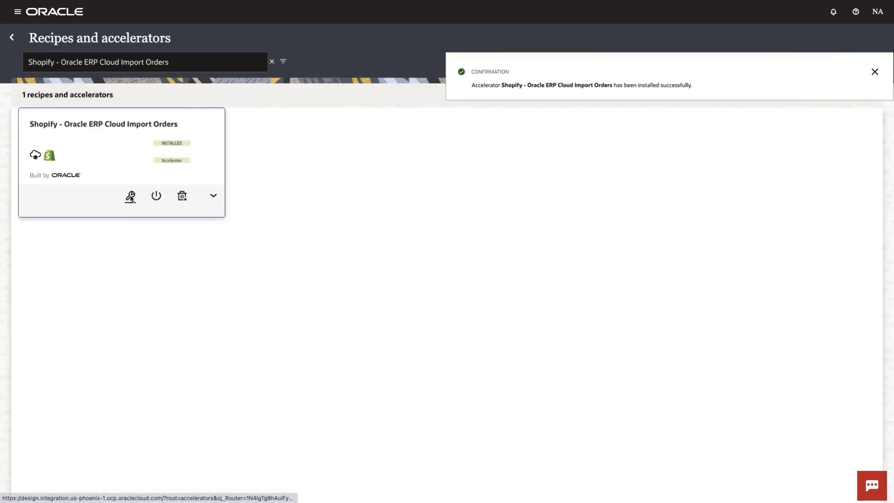
- Open version 1.0.1 of the PO2Order Fulfillment integration in the updated project and merge the extended 1.0.0 version into it
left_click(131, 197)
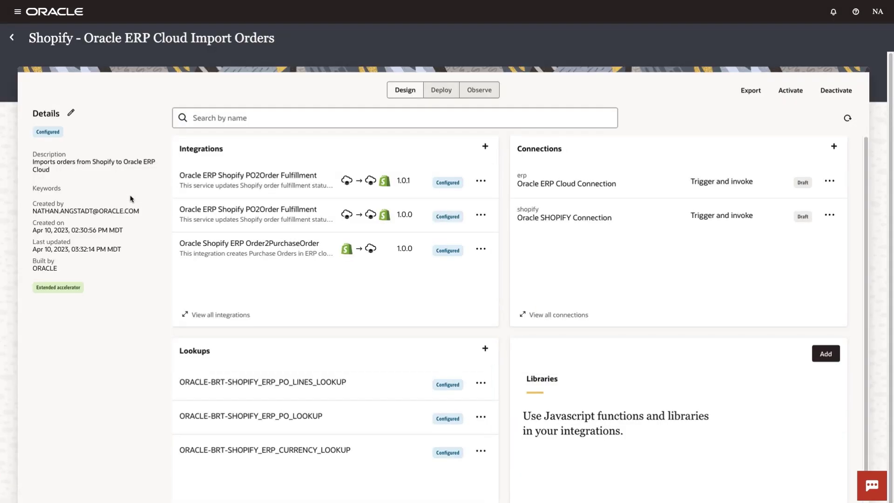
left_click(239, 176)
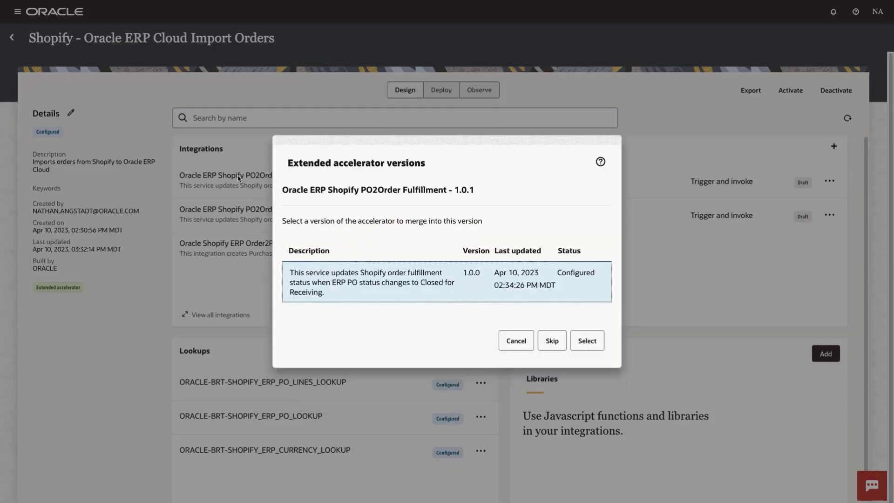
left_click(586, 343)
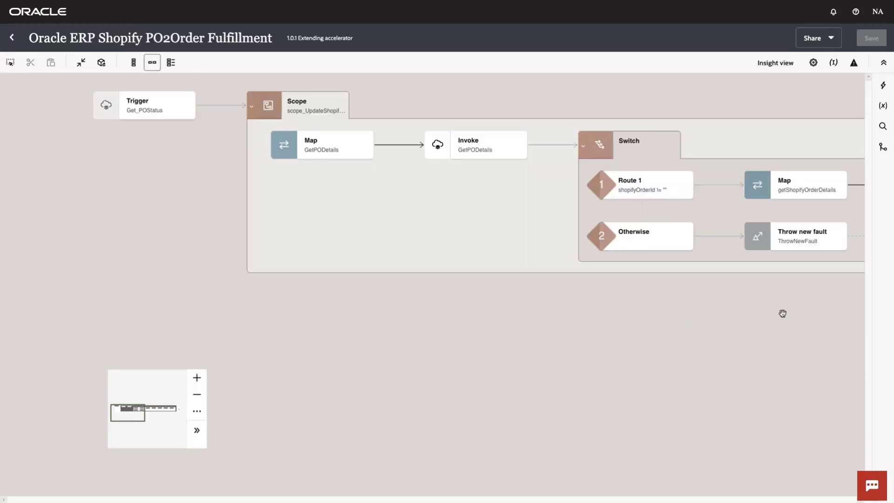
- Expand the notifyCustomer extension group in the merged integration and open its stitch configuration for review
left_click_drag(783, 314, 24, 317)
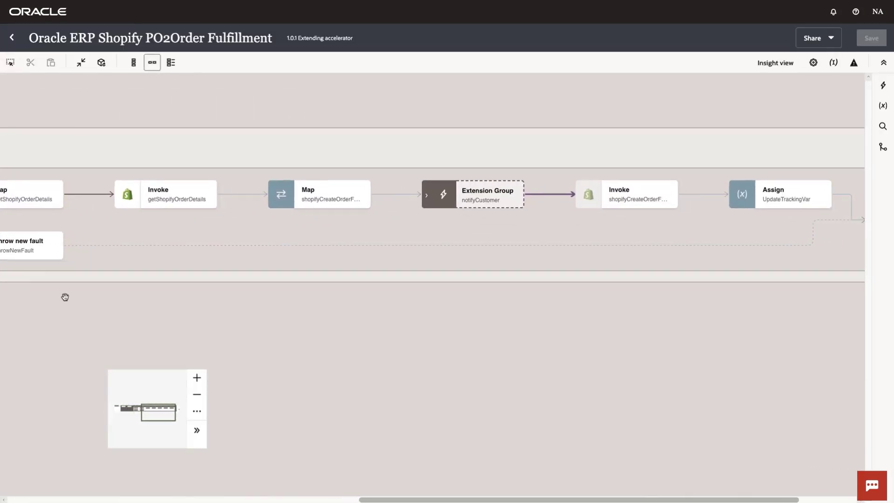
left_click(427, 197)
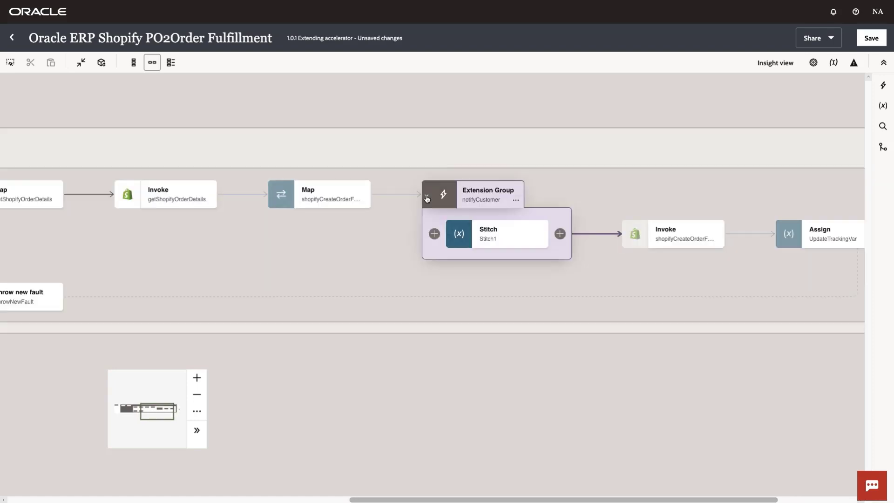
left_click(540, 239)
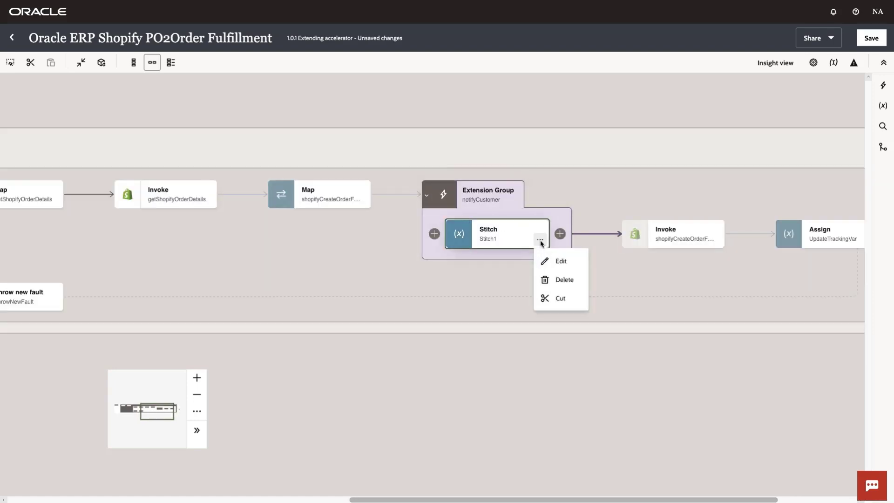
left_click(558, 264)
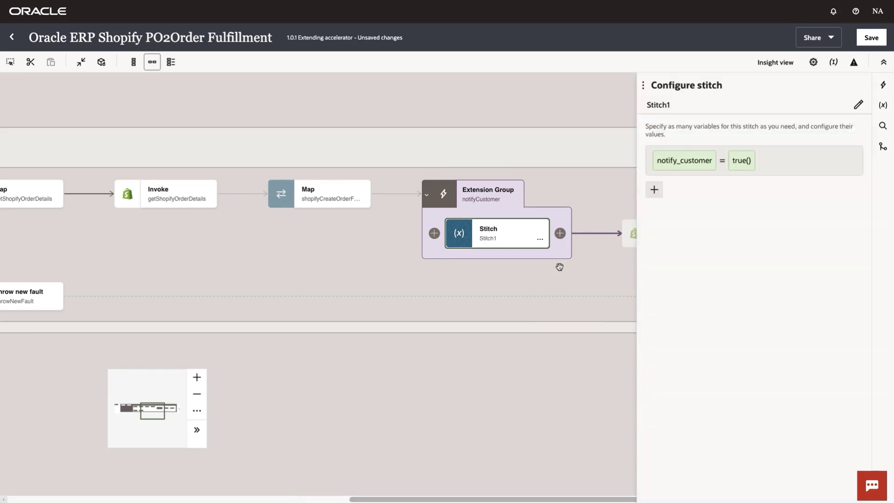
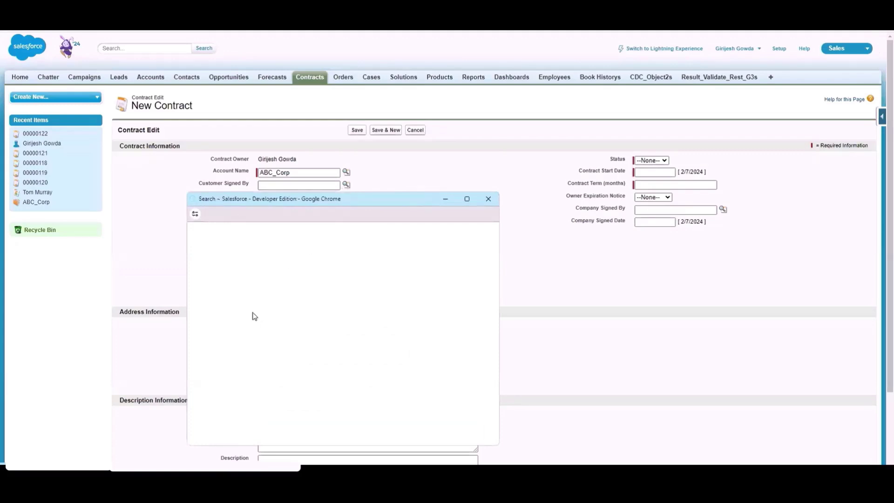
- Pick the customer signatory for the new ABC_Corp contract, set File_Upload to False and fill in the approver's e-mail
left_click(210, 335)
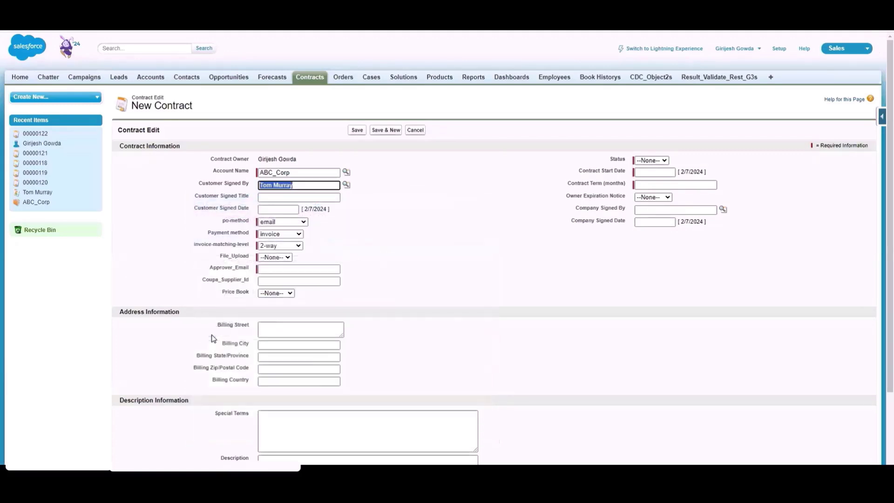
left_click(280, 258)
left_click(268, 274)
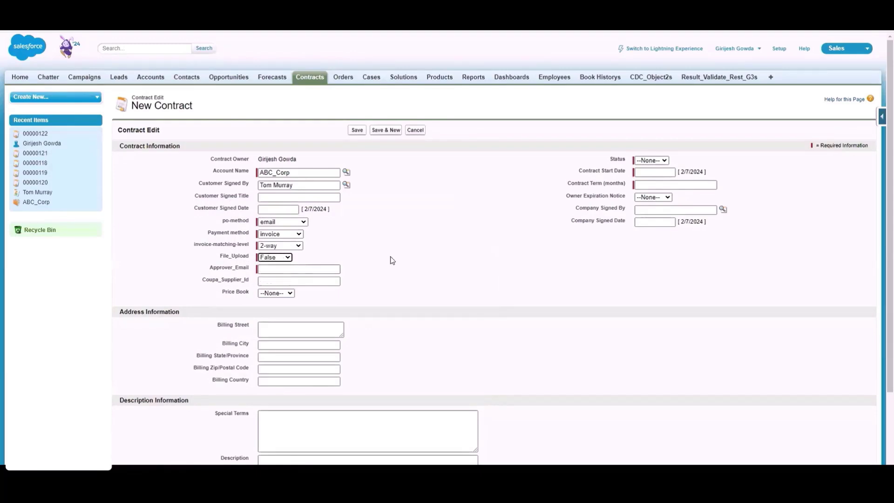
left_click(443, 264)
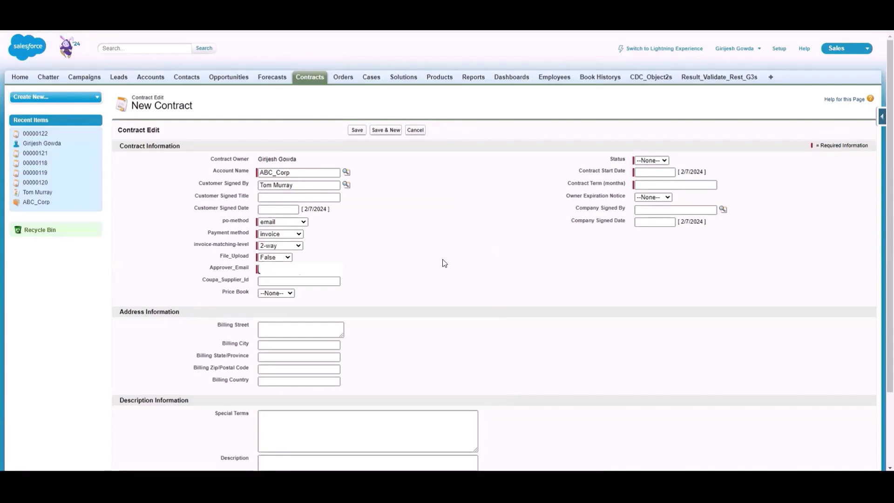
- Set the contract's status to Draft, start date to 2/7/2024 and term to 15 months, and save it
left_click(654, 160)
left_click(653, 175)
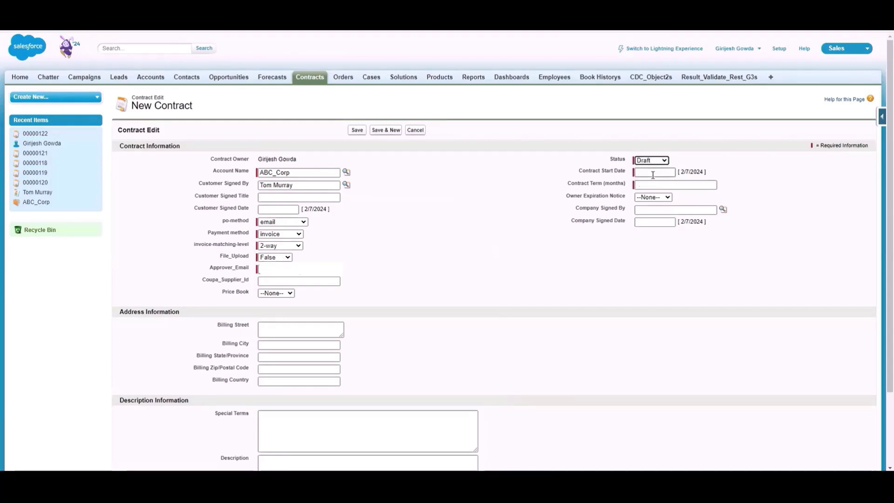
left_click(693, 172)
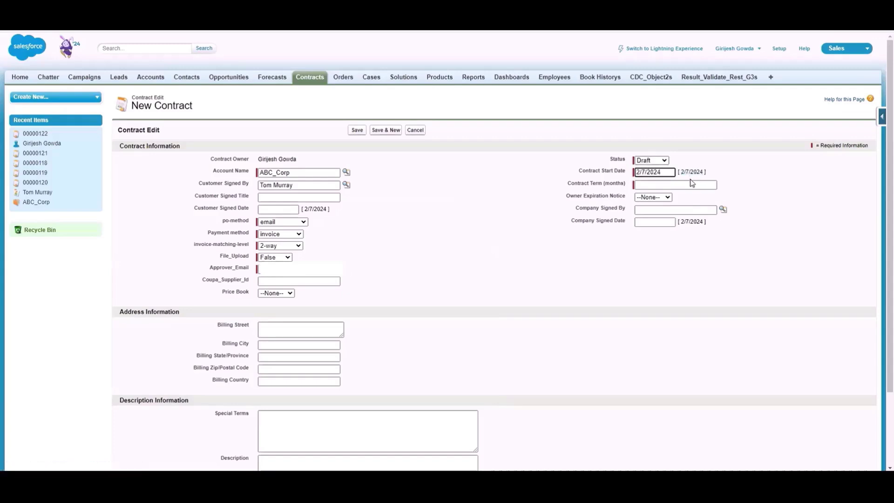
left_click(693, 186)
left_click(693, 186)
type("15")
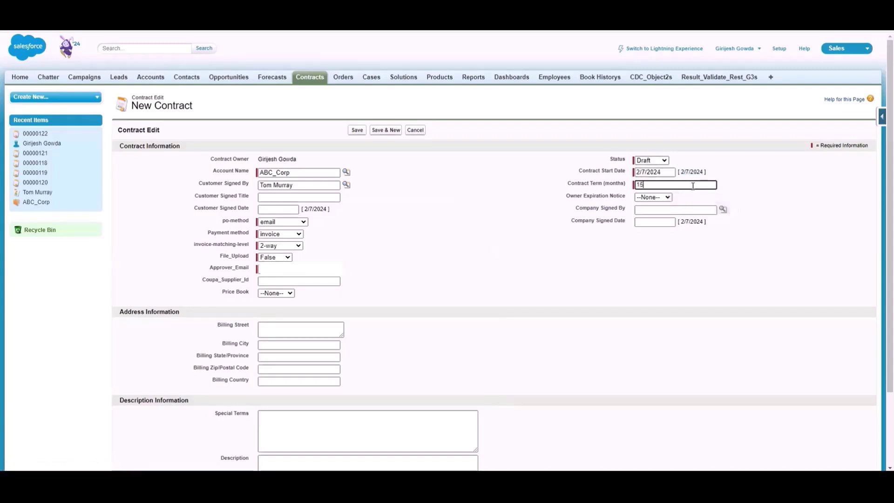
left_click(780, 196)
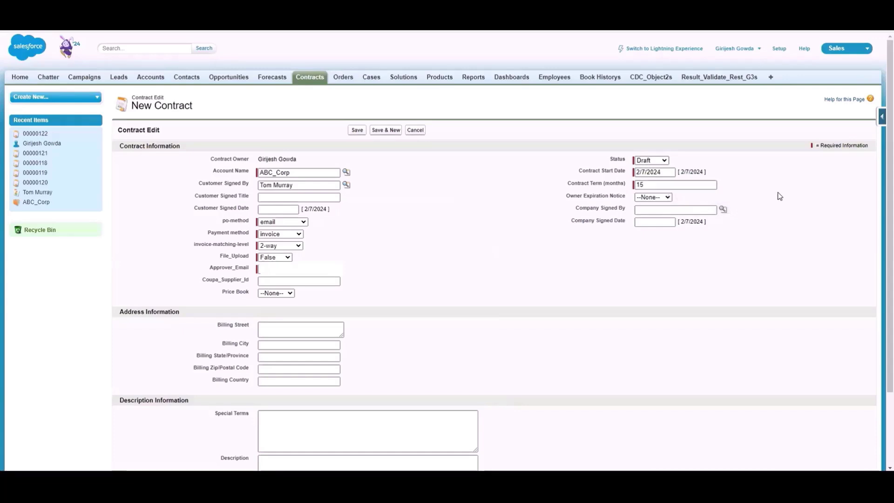
left_click(357, 133)
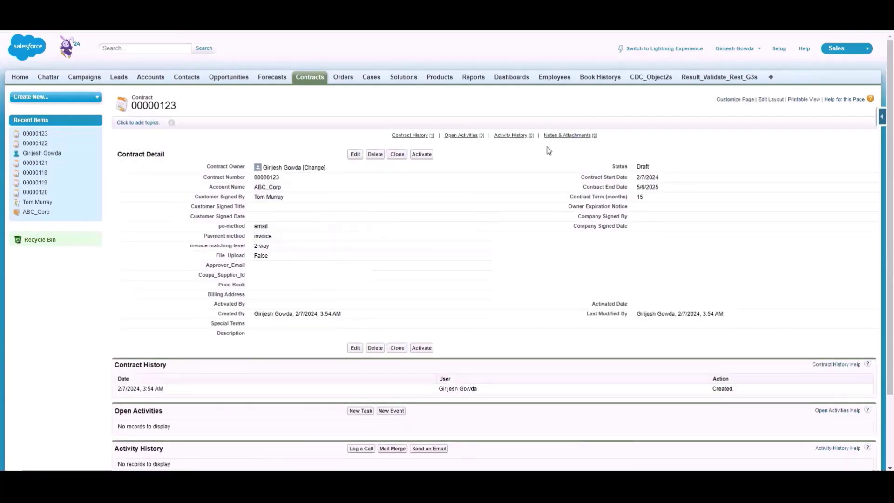
- Attach the file Contract agrement.pdf to the saved contract and return to its detail page
scroll(555, 150, "down", 2)
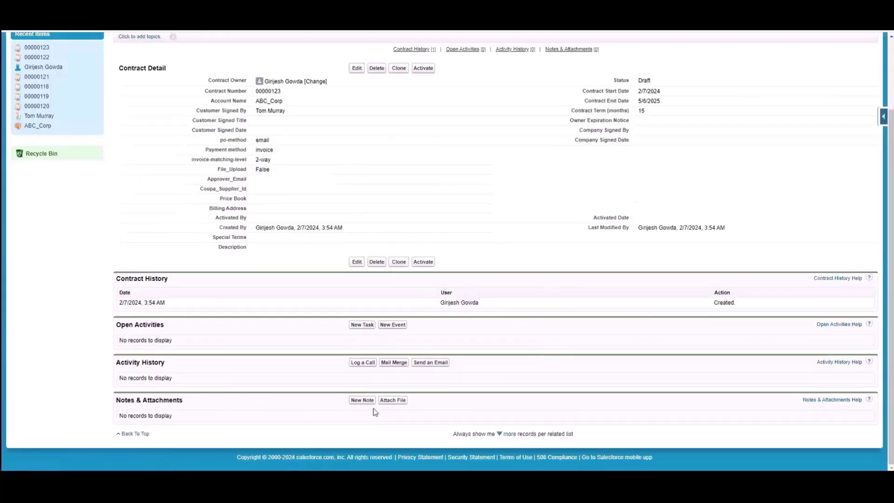
left_click(393, 400)
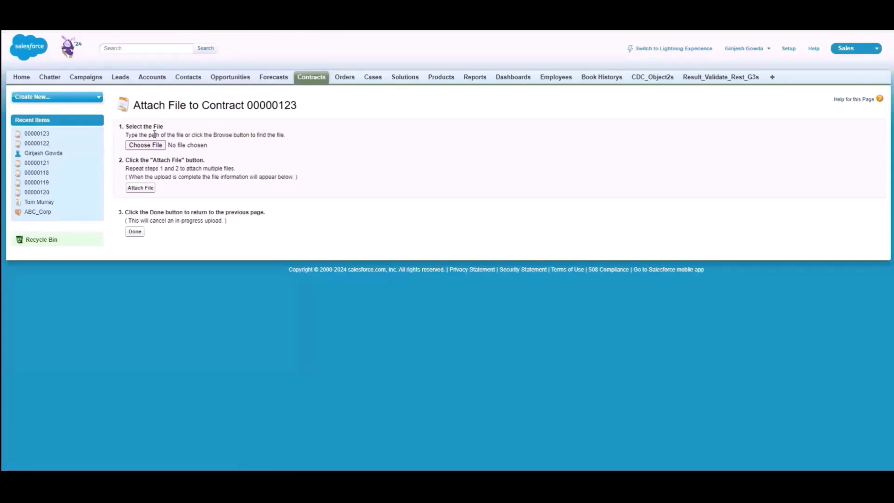
left_click(142, 146)
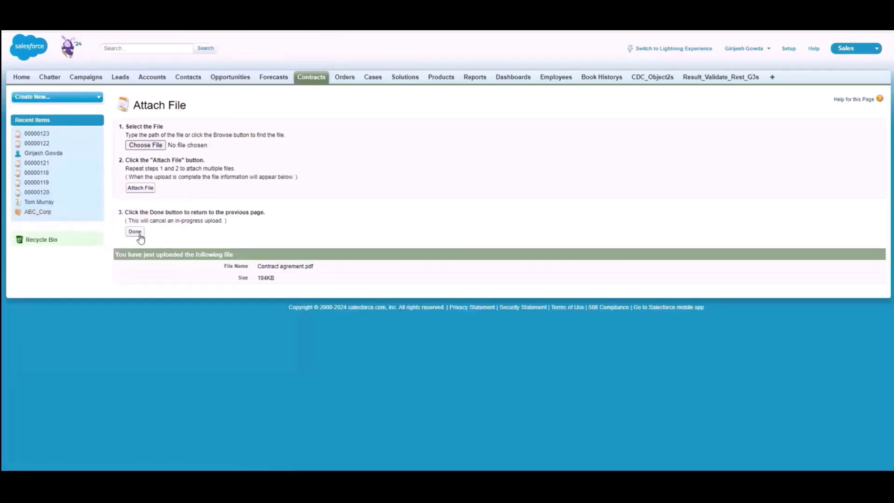
left_click(135, 232)
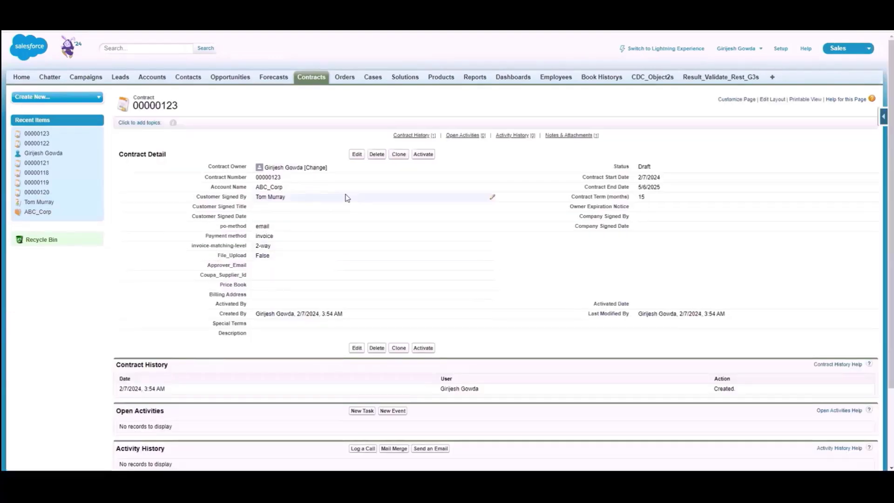
- Edit the contract to set File_Upload to True and save the change
left_click(357, 156)
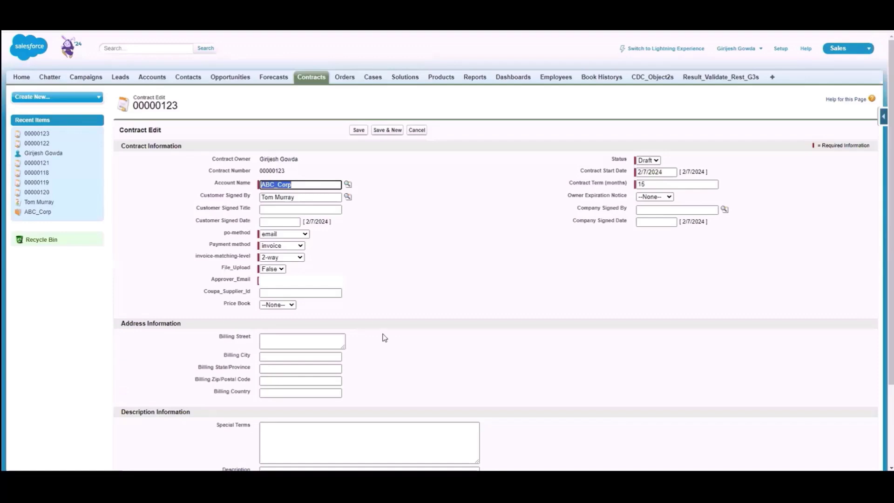
left_click(281, 269)
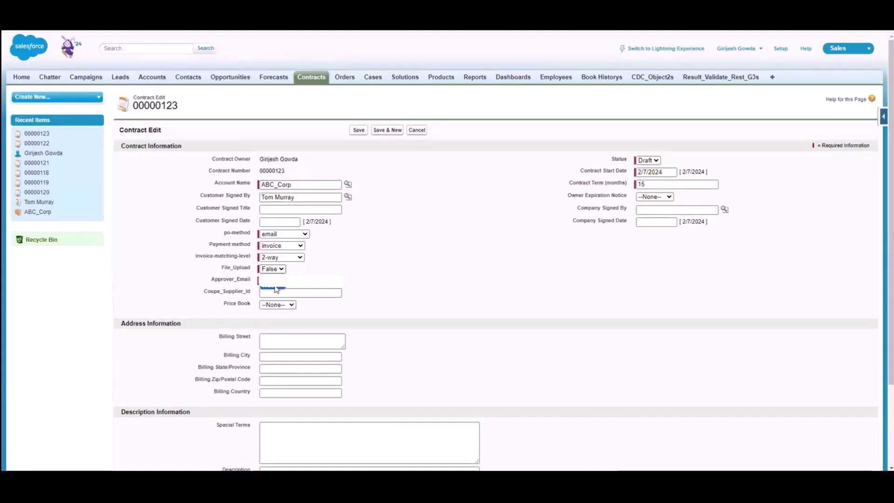
left_click(276, 289)
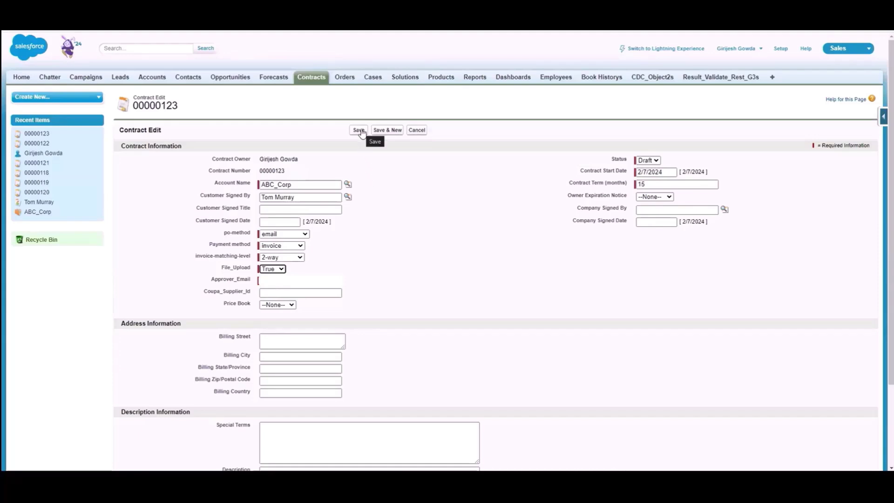
left_click(360, 130)
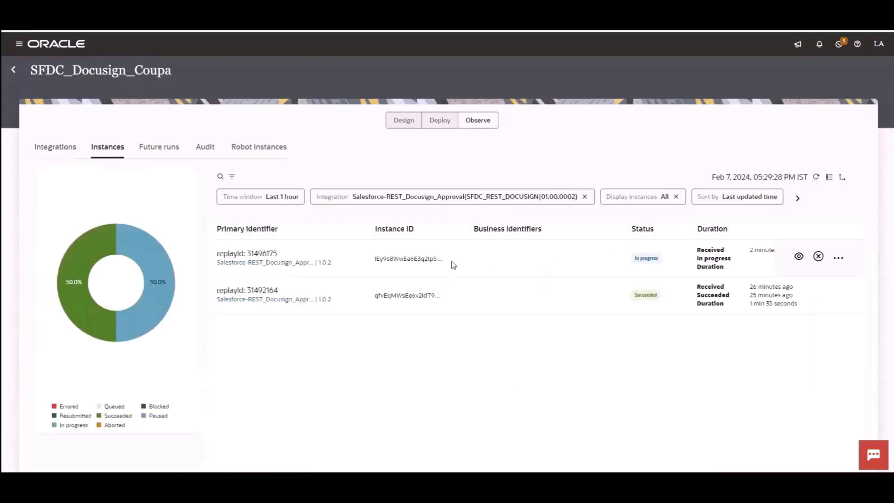
- Switch to Oracle Integration and examine the in-progress Salesforce-REST_Docusign_Approval instance's flow in horizontal layout, then leave it
left_click(262, 254)
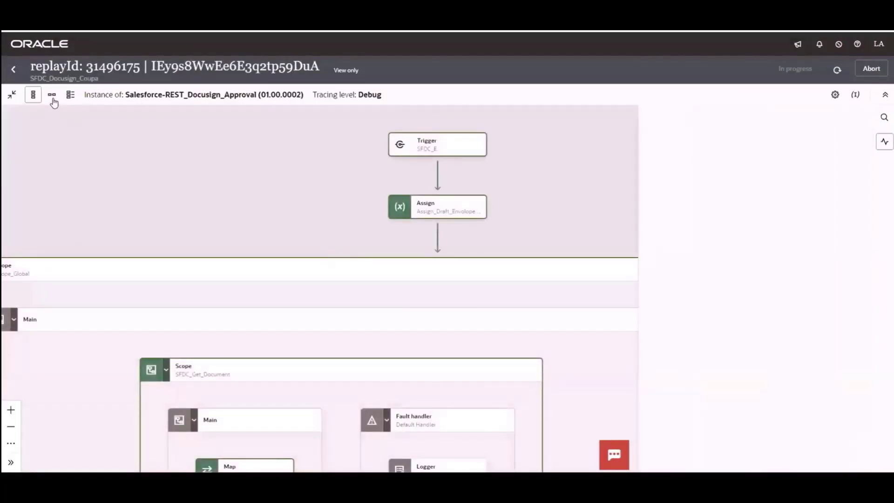
left_click(53, 97)
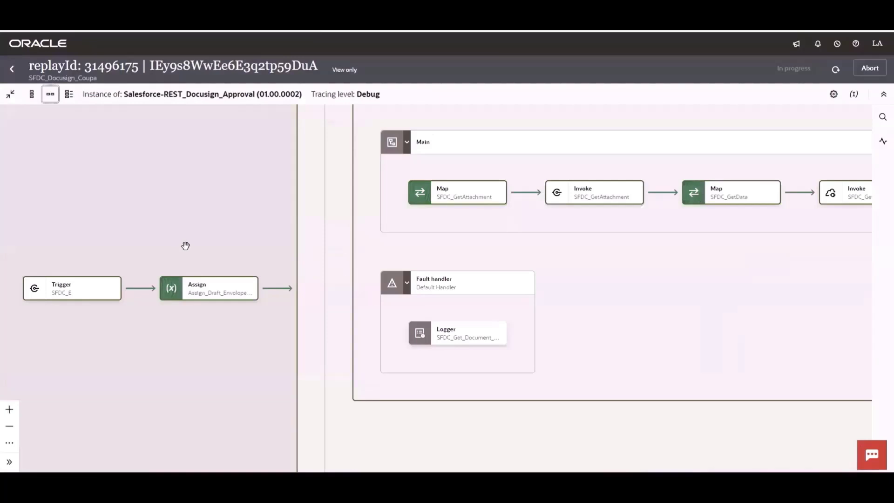
left_click(11, 70)
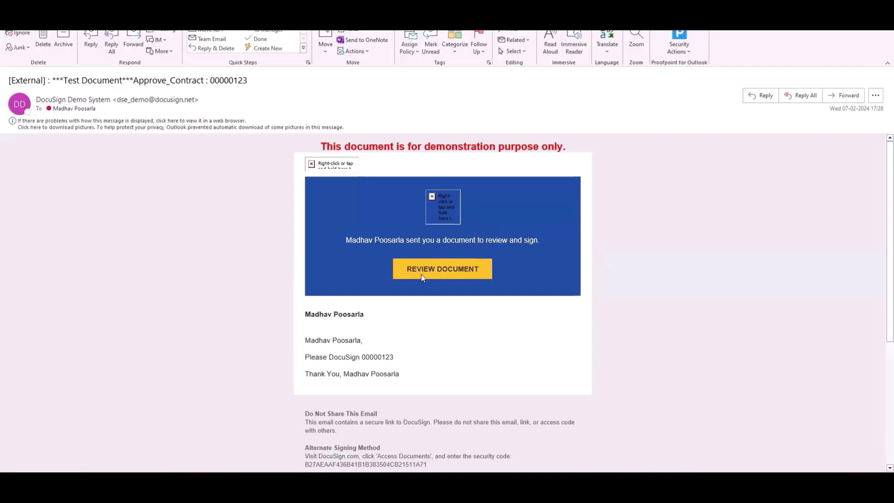
- Open the contract from the DocuSign e-mail, sign it below the services section, finish, and decline the login offer
left_click(434, 269)
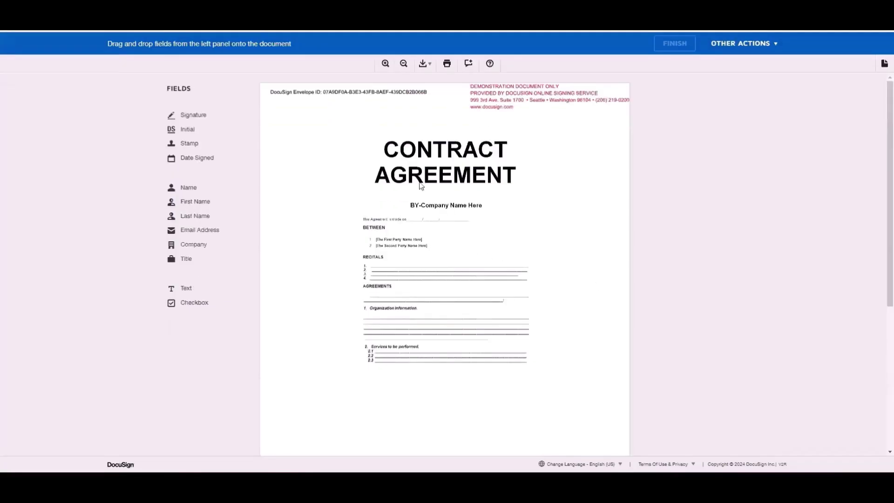
left_click_drag(193, 116, 525, 383)
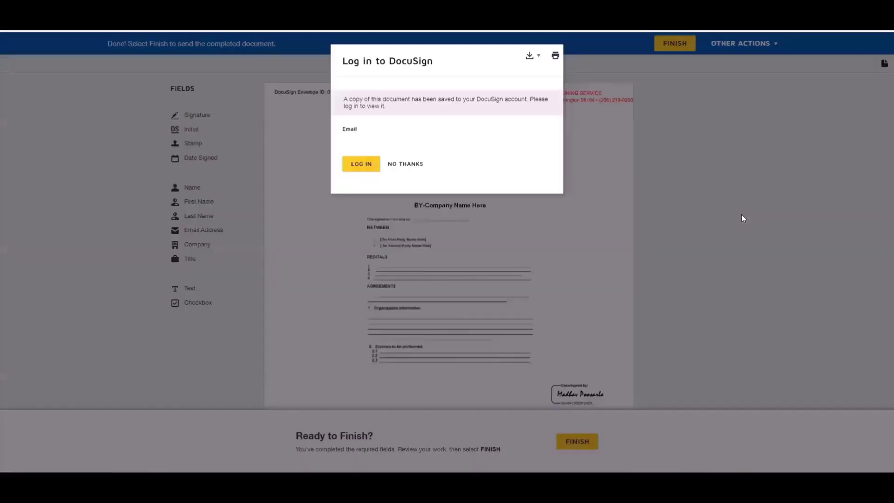
left_click(391, 165)
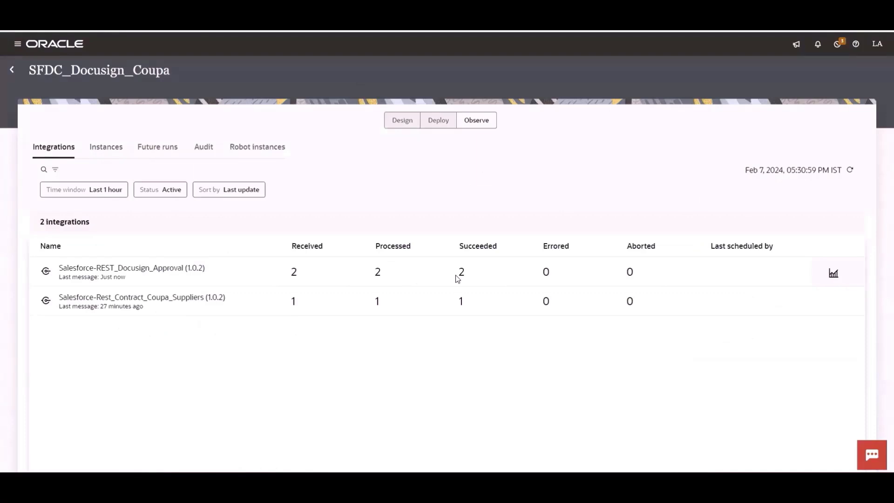
- Refresh the integration metrics, look up supplier ABC_Corp in Coupa by searching for ABC, and check the Salesforce contract's Coupa_Supplier_Id
left_click(850, 170)
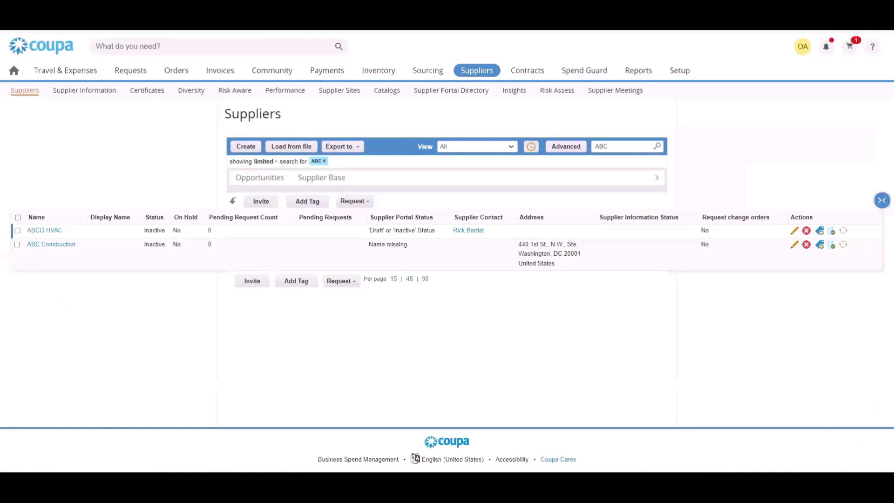
left_click(631, 146)
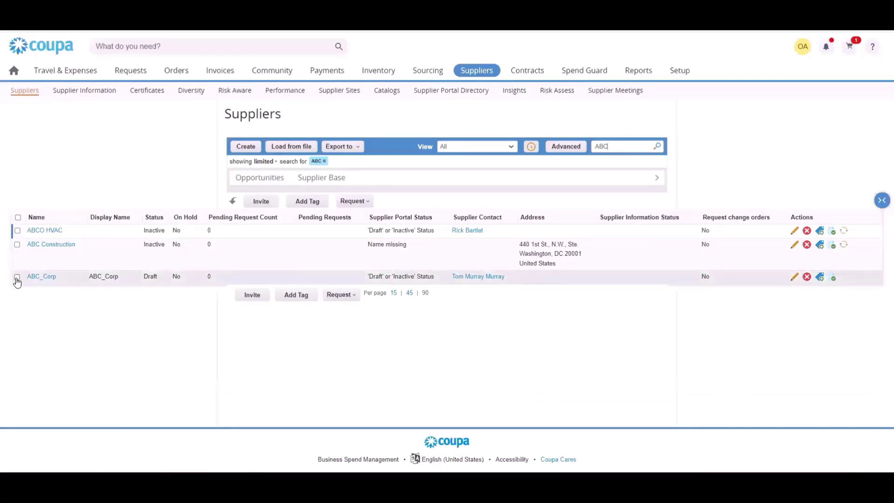
left_click(41, 278)
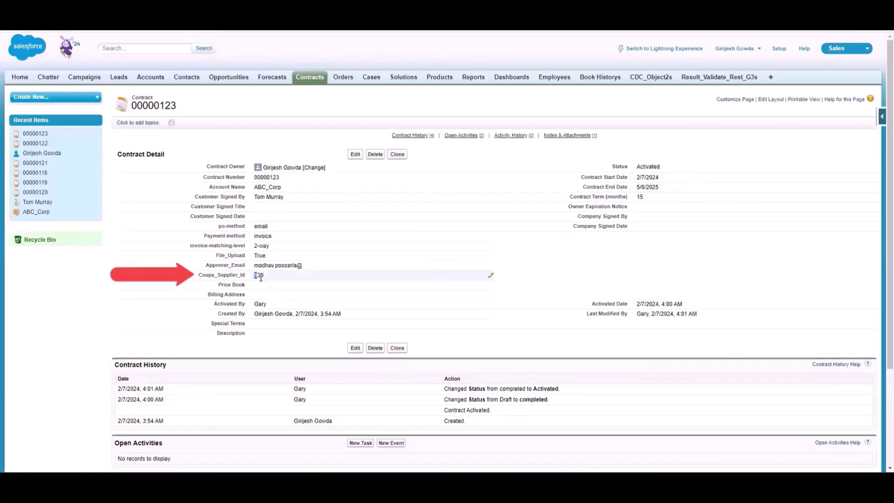
left_click_drag(261, 277, 269, 280)
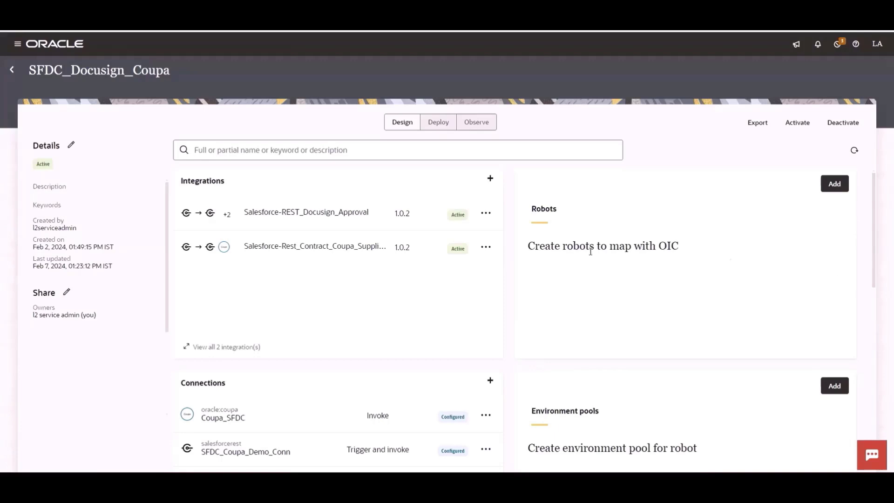
- Open the Salesforce-REST_Docusign_Approval integration in horizontal layout and examine its trigger and the SFDC_Get_Document scope
left_click(339, 214)
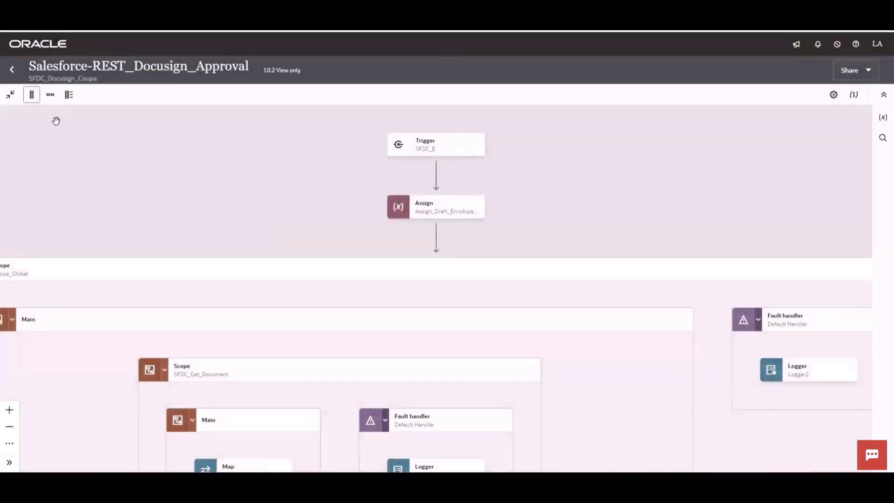
left_click(50, 94)
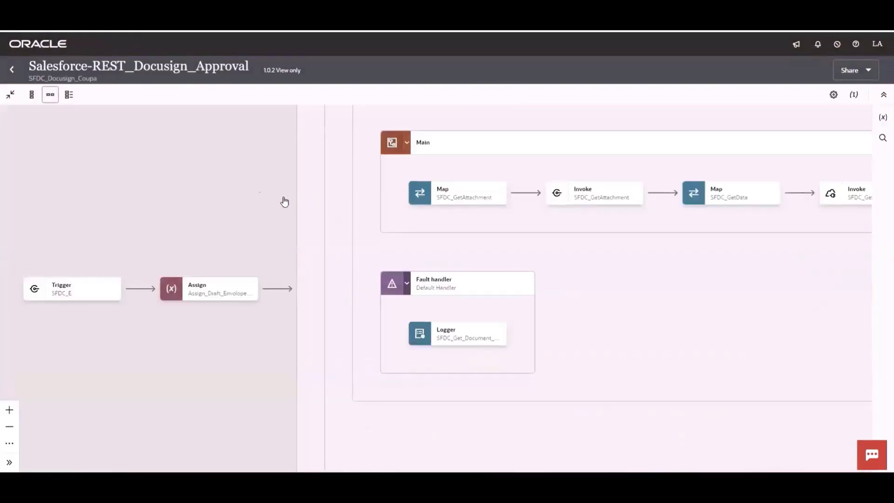
left_click_drag(224, 187, 377, 214)
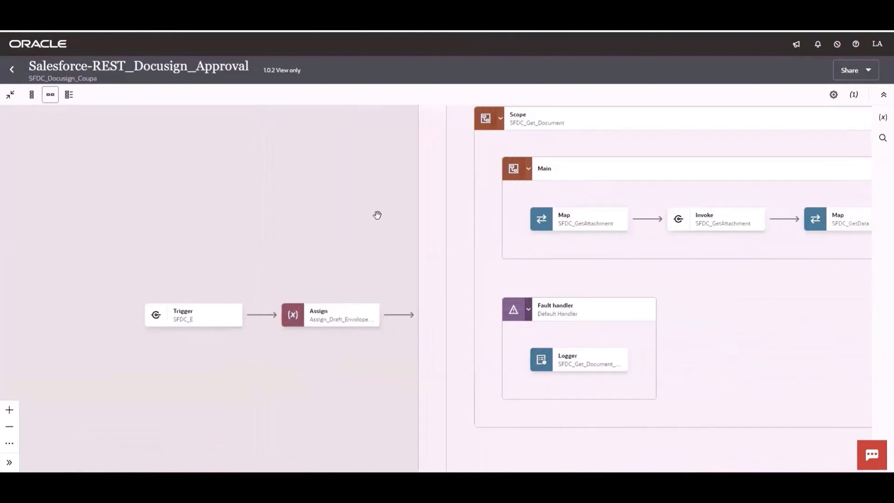
left_click_drag(275, 358, 47, 367)
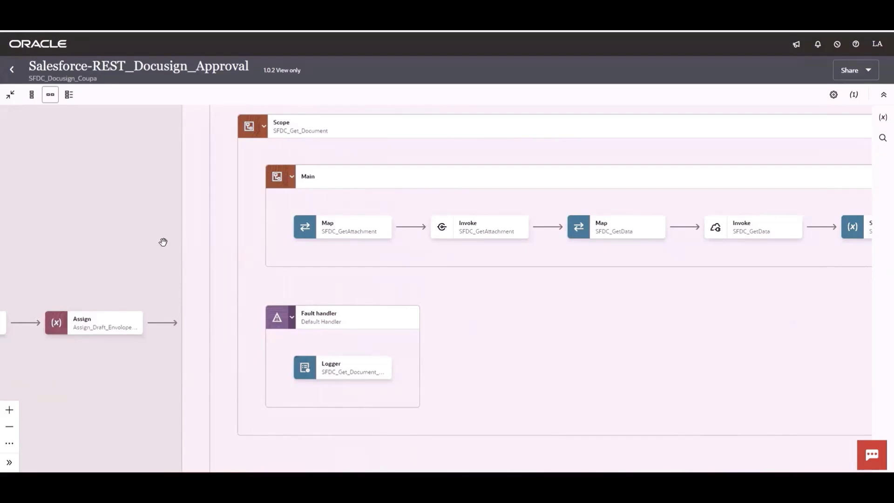
left_click_drag(163, 241, 55, 309)
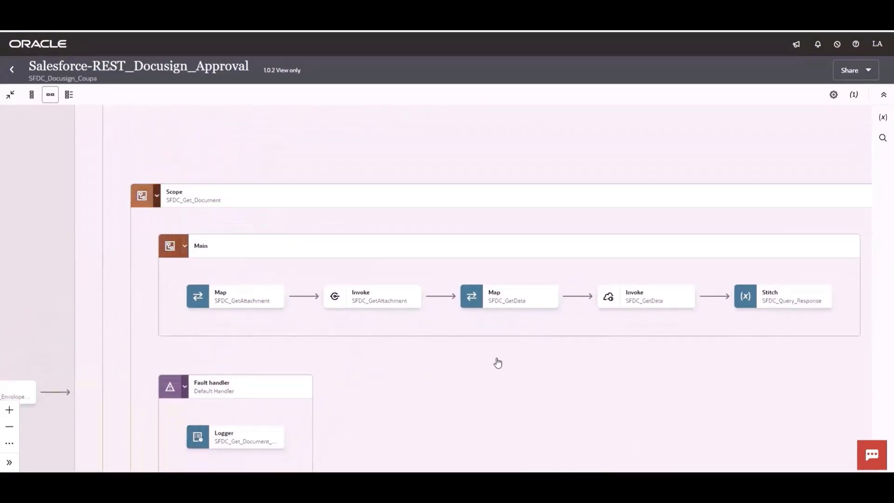
left_click_drag(481, 381, 435, 396)
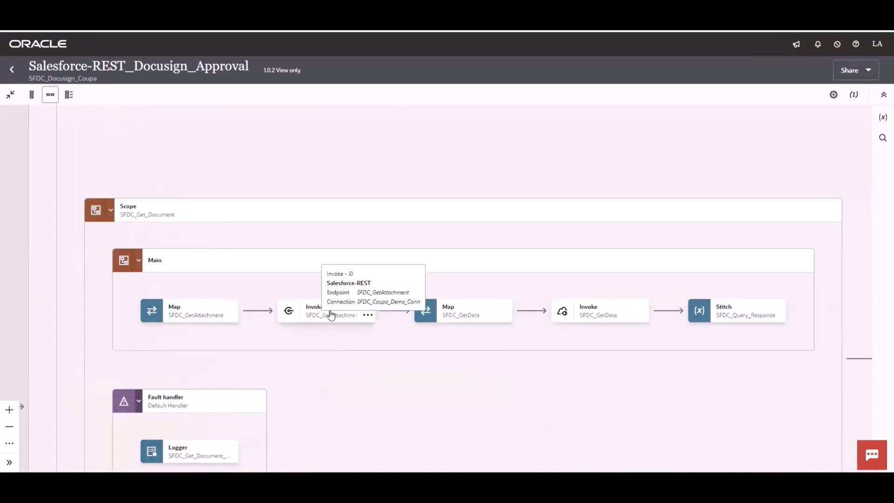
- Examine the DocuSign envelope-sending scope and the While1 loop that retrieves the envelope status
left_click_drag(605, 375, 104, 382)
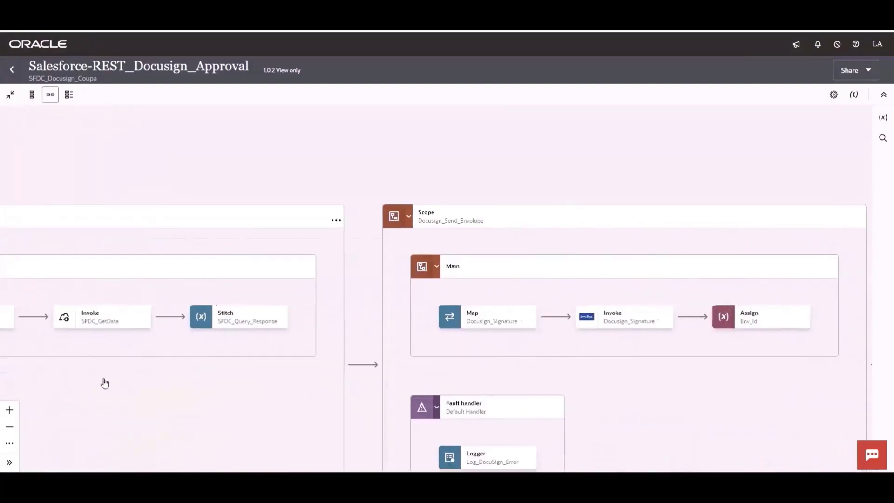
left_click_drag(688, 403, 486, 338)
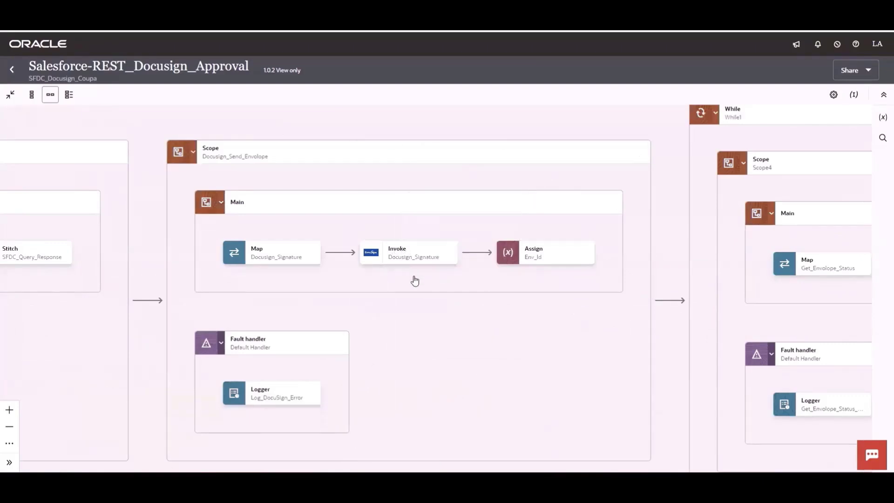
mouse_move(413, 263)
left_click_drag(560, 337, 95, 349)
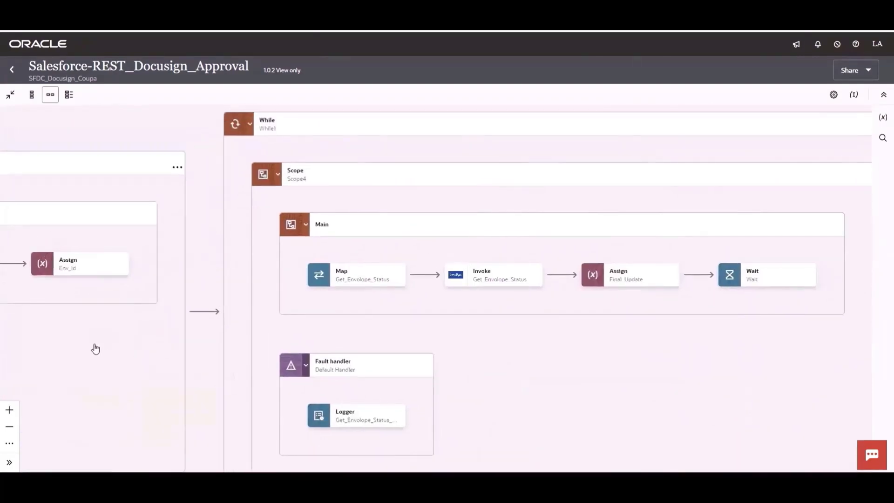
left_click_drag(607, 398, 528, 396)
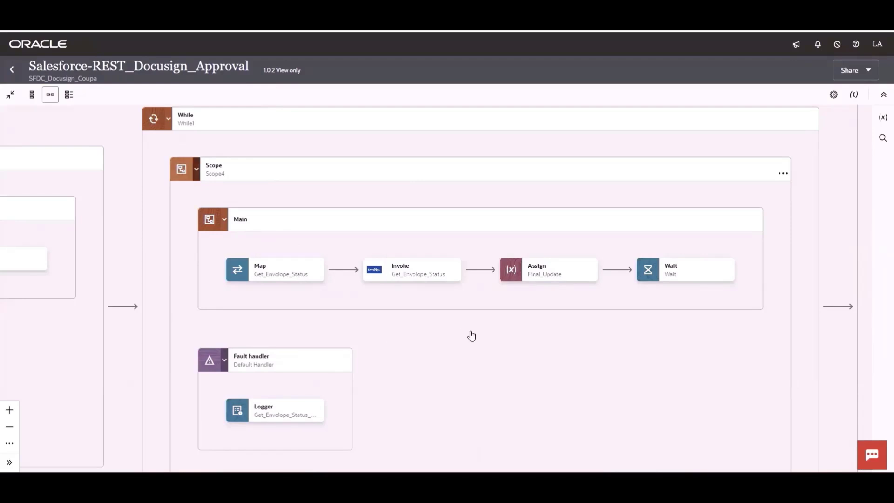
- Examine the SFDC_Status_Update map, invoke and following Switch at the end of the flow, then leave the integration
left_click_drag(605, 346, 215, 337)
left_click_drag(237, 373, 488, 396)
scroll(488, 396, "right", 10)
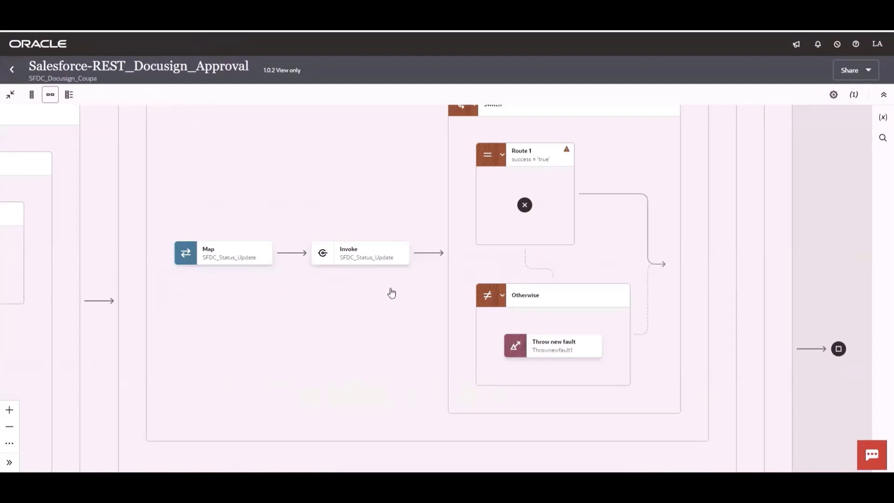
left_click_drag(403, 291, 361, 326)
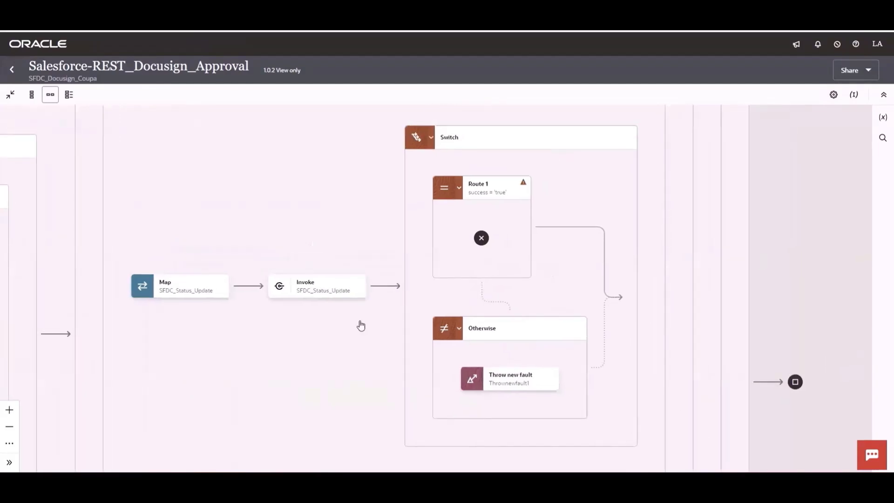
left_click(11, 69)
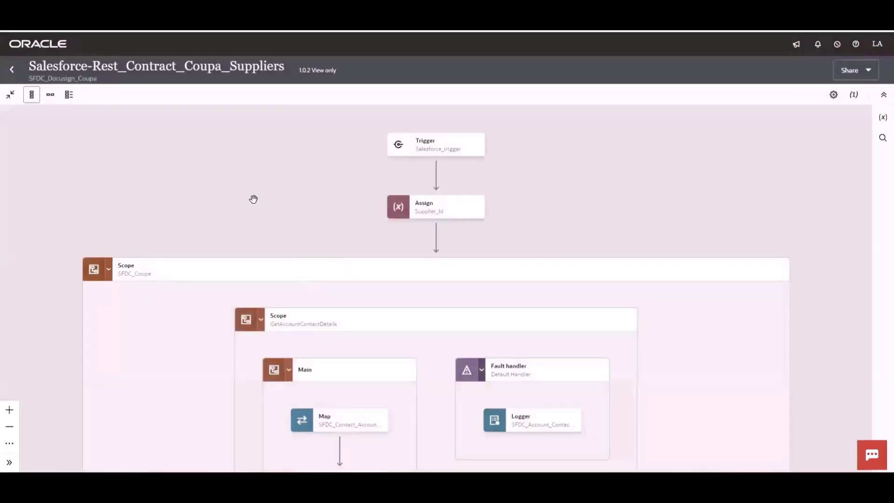
- Examine the Salesforce-Rest_Contract_Coupa_Suppliers flow in horizontal layout, from the trigger through Coupa_supplier_Create to SFDC_Coupa_Id_Update
left_click(50, 95)
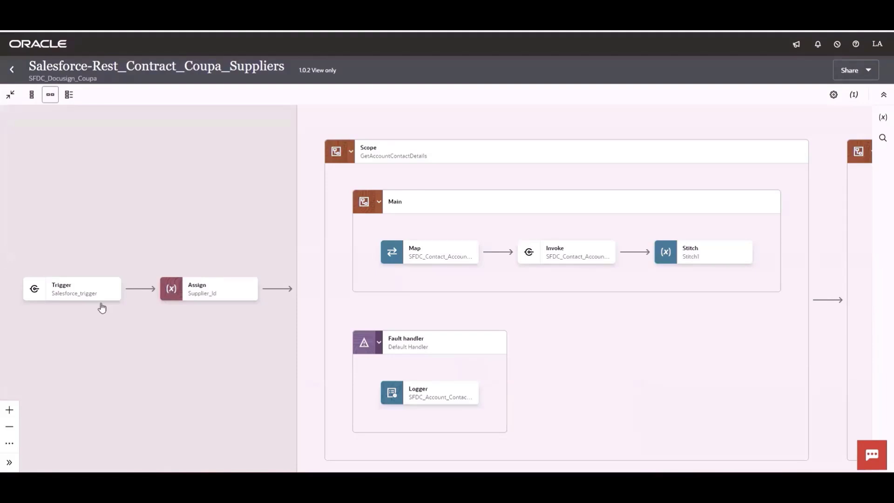
left_click_drag(671, 332, 488, 381)
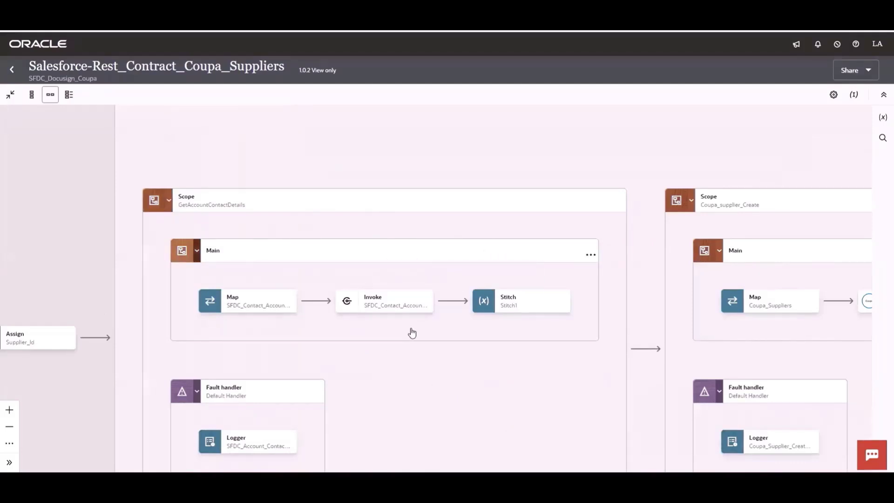
left_click_drag(578, 335, 225, 289)
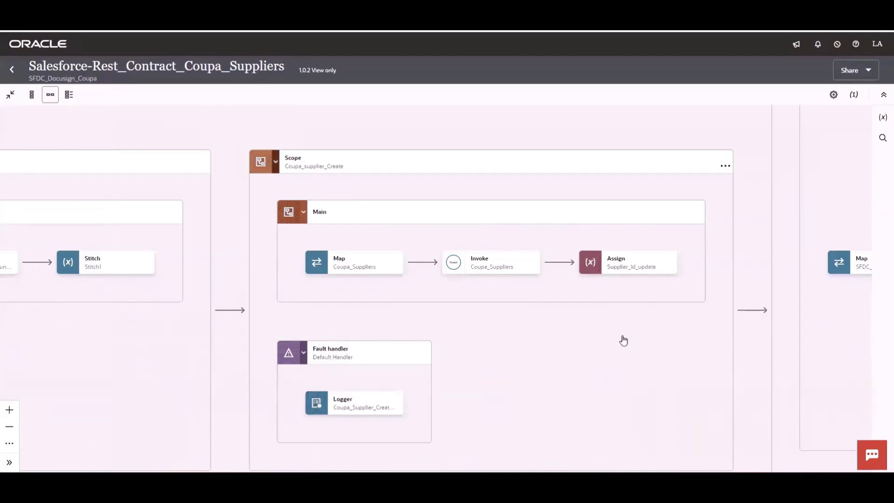
left_click_drag(623, 339, 533, 343)
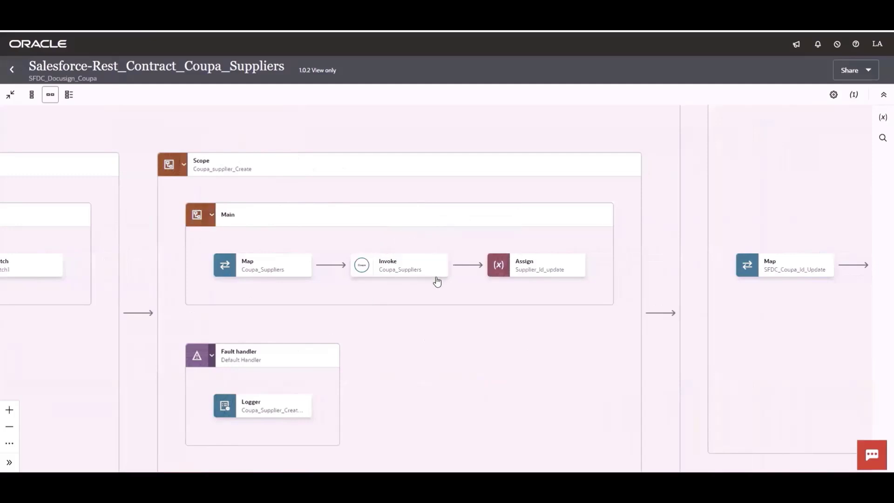
left_click_drag(437, 281, 138, 286)
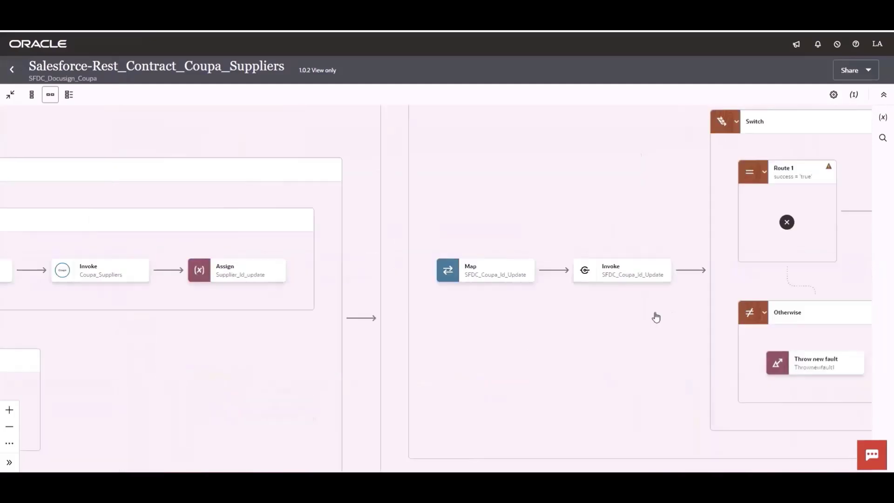
left_click_drag(650, 300, 536, 331)
mouse_move(484, 307)
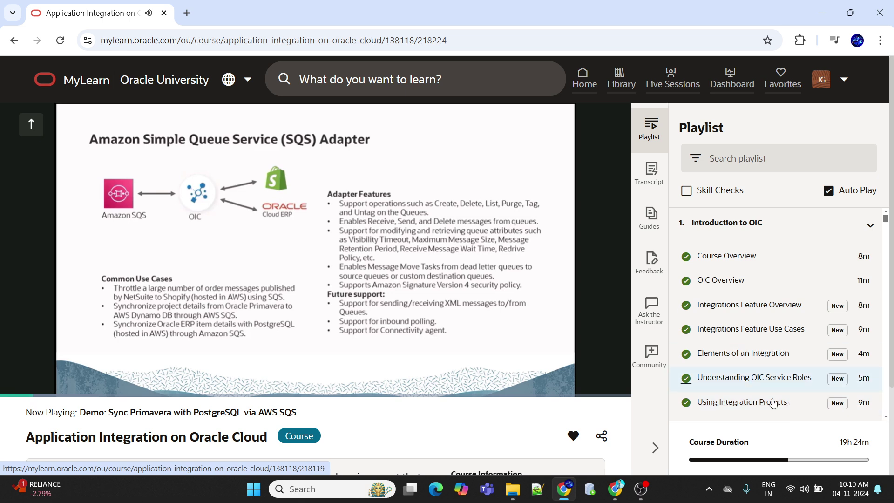
- Show the Sync Primavera with PostgreSQL via AWS SQS demo in full screen at 1080p quality
left_click(613, 383)
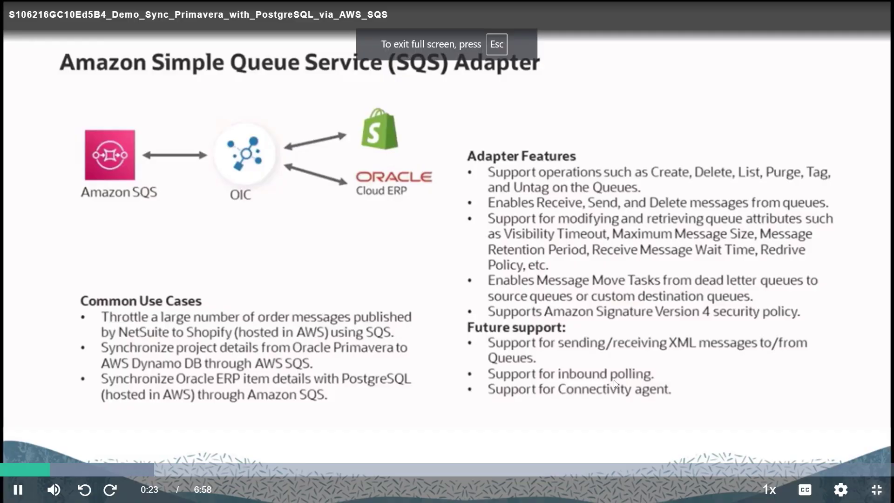
left_click(841, 489)
left_click(846, 342)
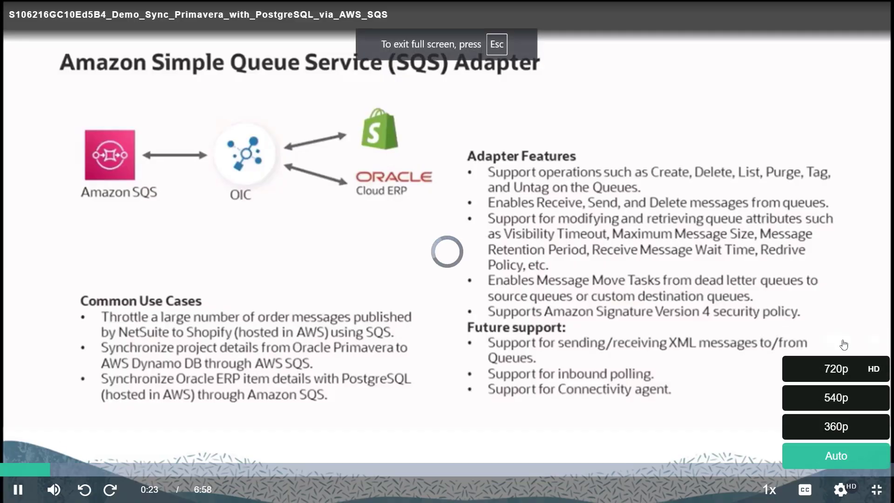
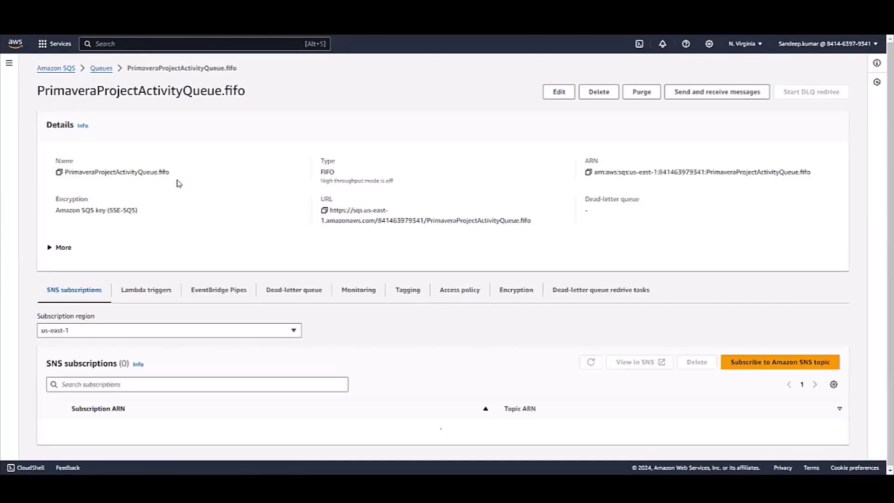
- Review the details of PrimaveraProjectActivityQueue.fifo, then open its message sending and receiving page and check the available messages
scroll(199, 196, "down", 1)
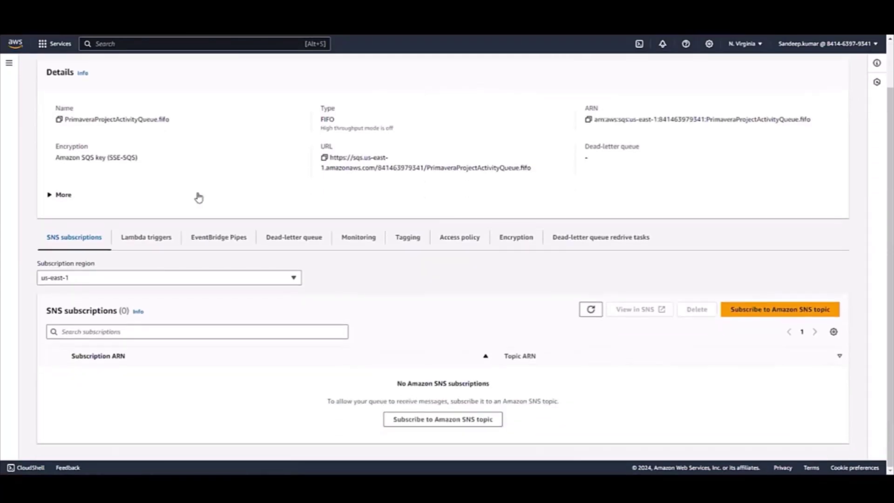
scroll(199, 196, "up", 2)
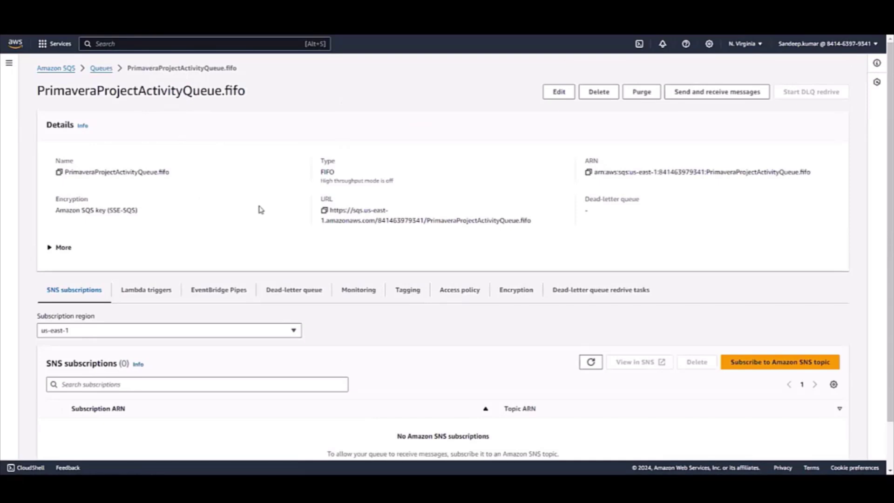
left_click(715, 93)
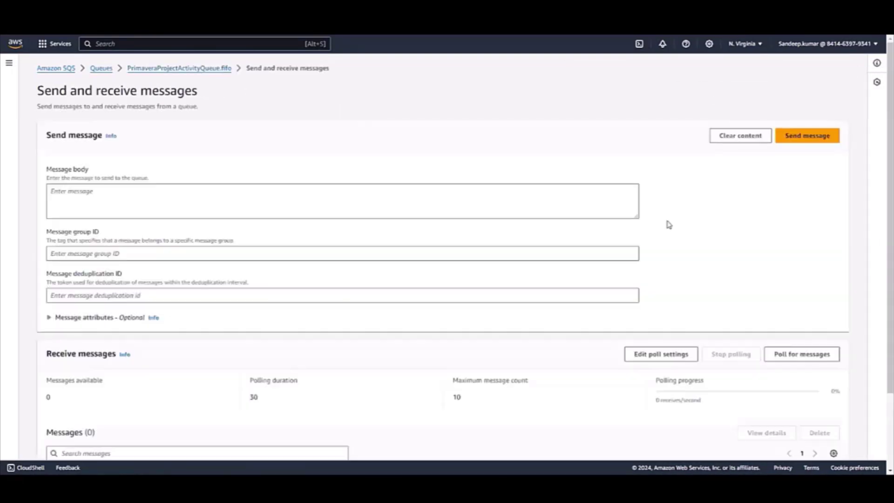
scroll(520, 242, "down", 2)
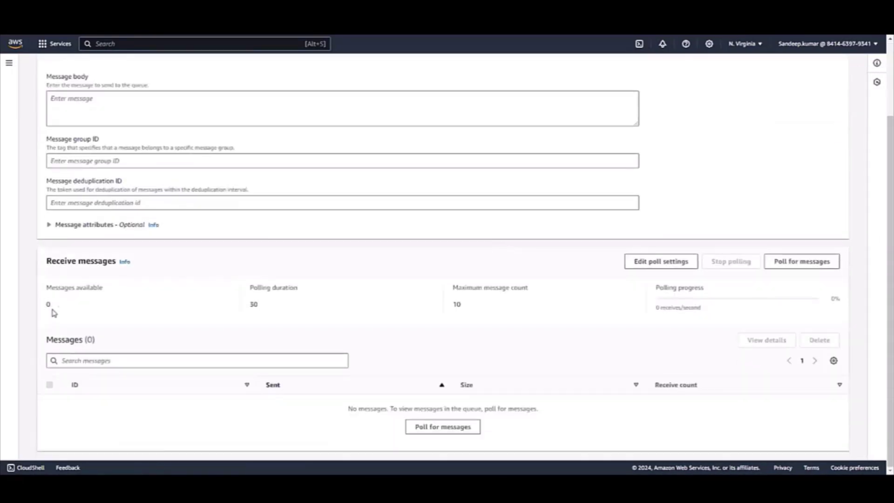
- Reselect 1080p as the video playback quality
left_click(841, 490)
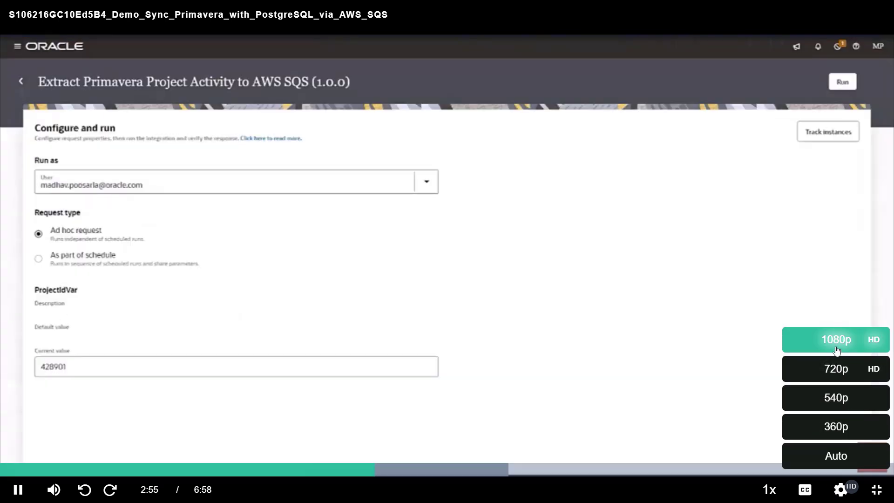
left_click(838, 350)
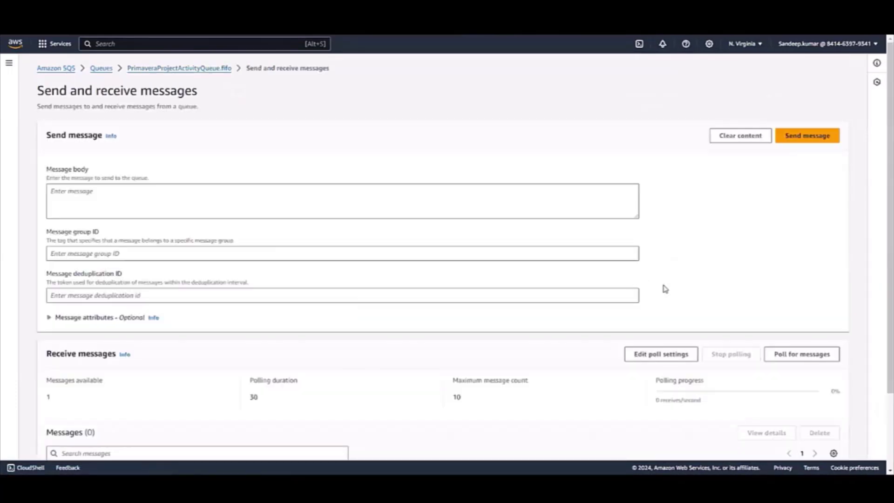
- Poll the SQS queue for messages and expand the activities array of the message in the JSON viewer
scroll(143, 319, "down", 2)
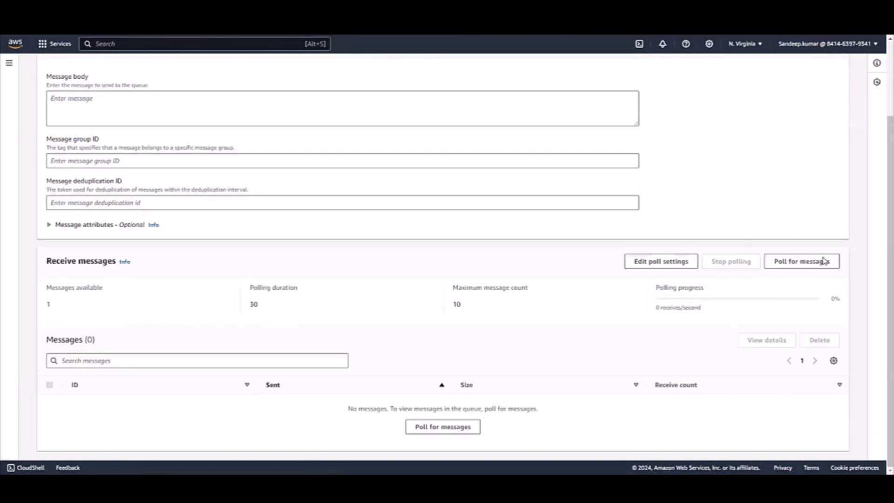
left_click(802, 262)
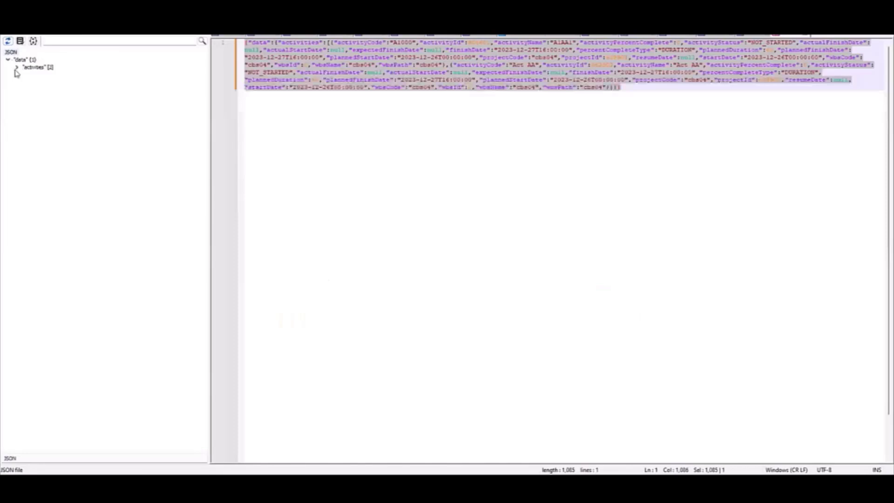
left_click(17, 68)
left_click(26, 74)
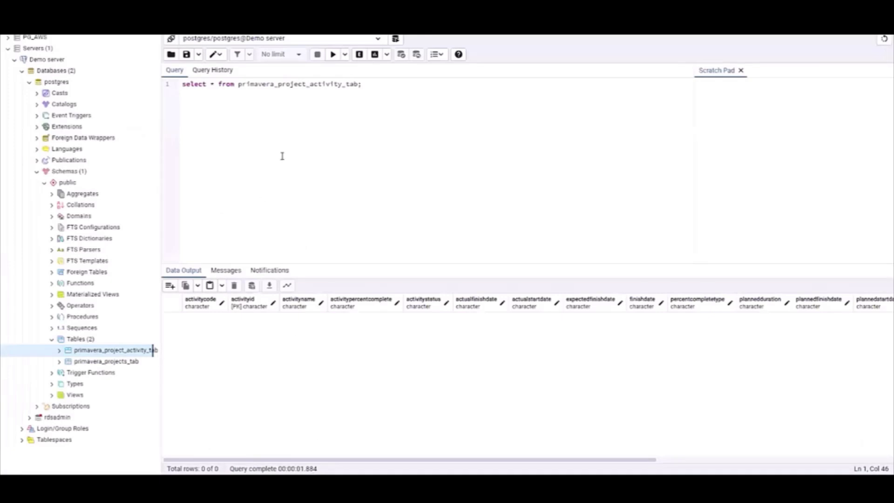
- Query all rows of primavera_project_activity_tab, and review the activity stream of the Consume Project Activities from AWS SQS to PostGre run
left_click(333, 54)
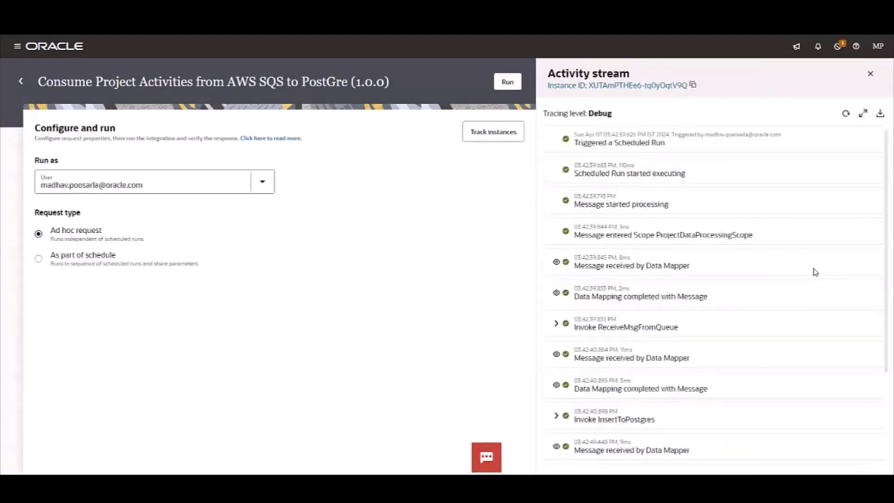
scroll(814, 271, "down", 1)
scroll(815, 272, "down", 1)
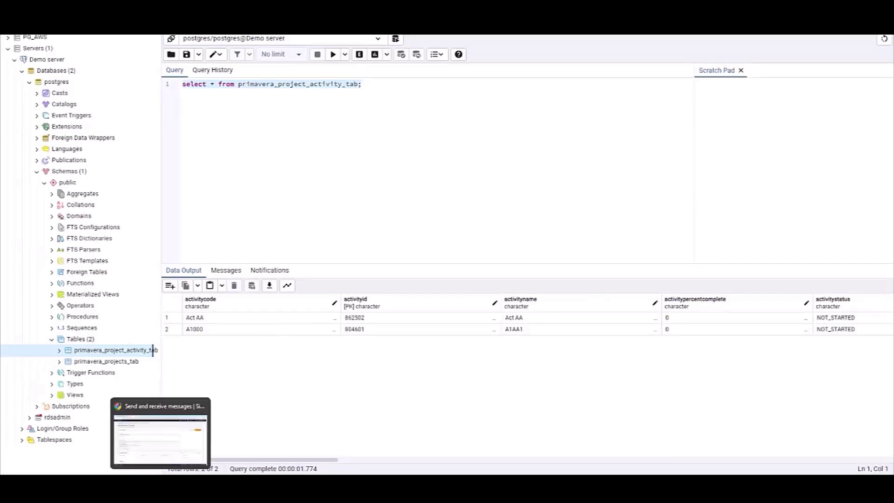
- Switch back to the AWS SQS message page and poll the queue for messages again
left_click(171, 456)
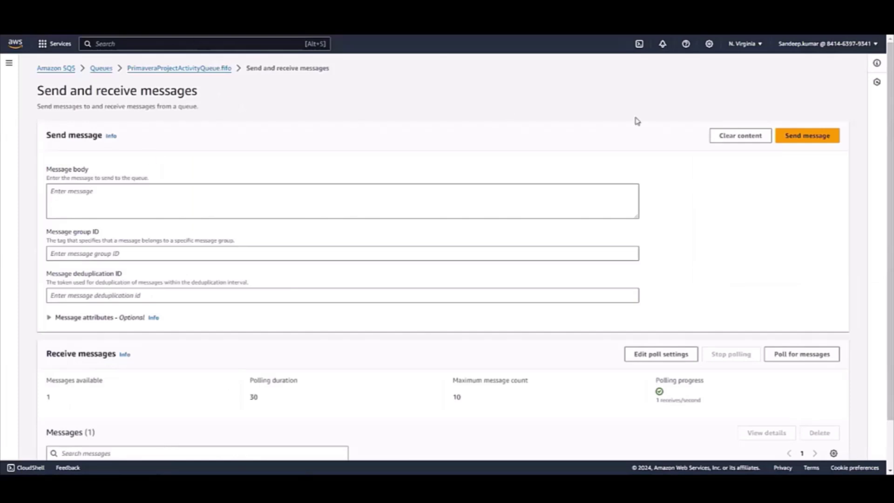
left_click(797, 355)
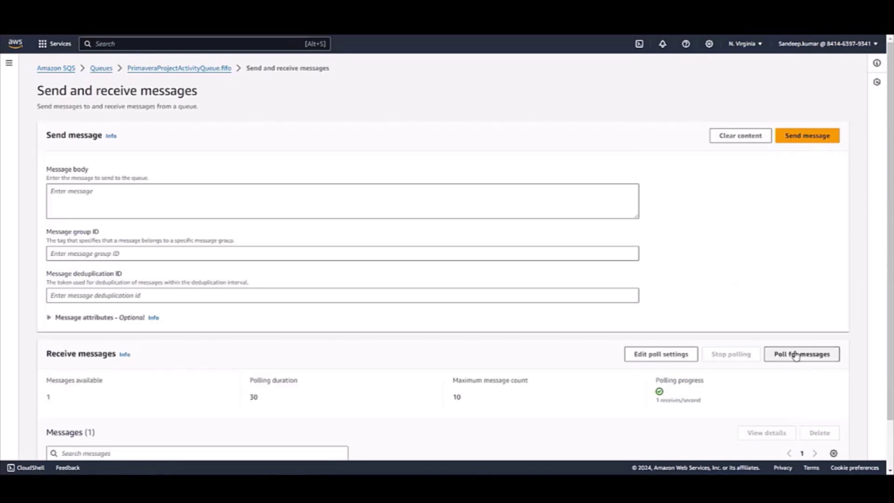
- Open the SendMsgToSqs invoke of the Extract Primavera Project Activity to AWS SQS integration and review its available resources and actions
scroll(537, 226, "down", 2)
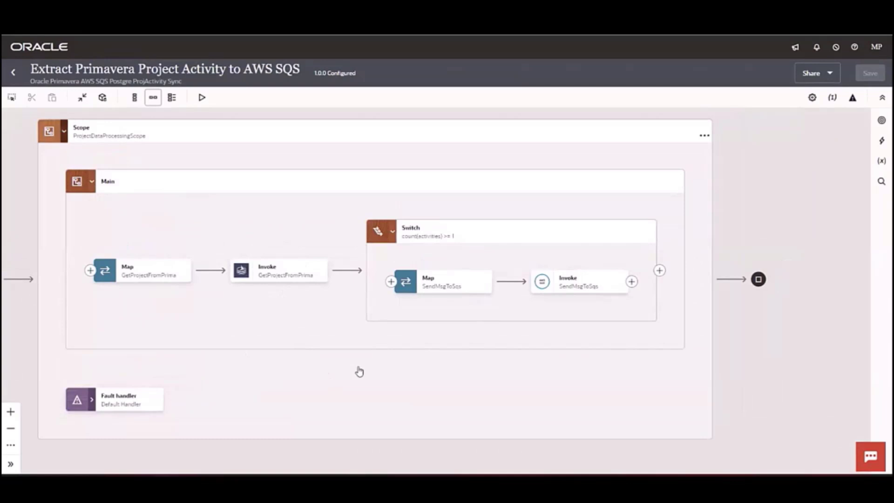
left_click_drag(359, 372, 289, 377)
mouse_move(225, 284)
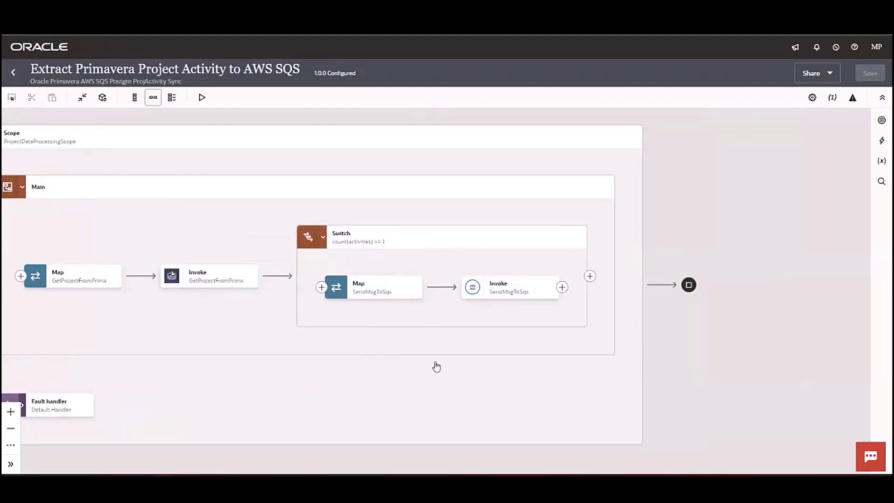
left_click_drag(437, 366, 356, 367)
left_click(442, 296)
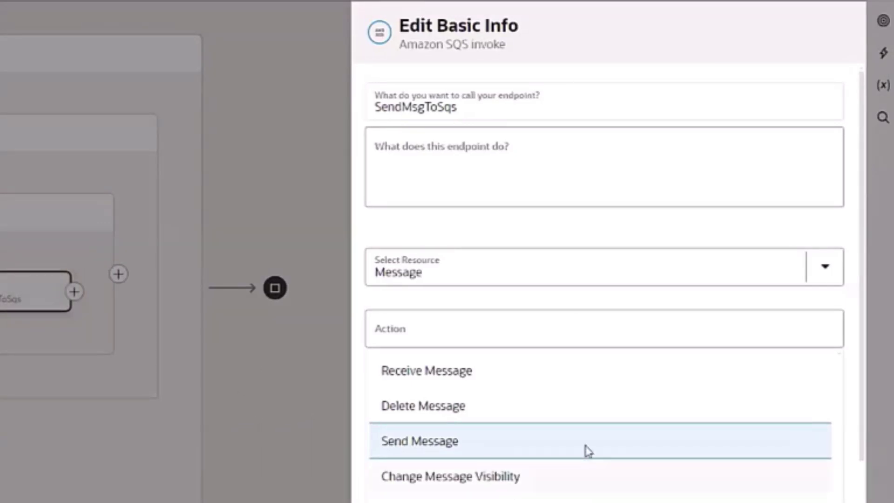
left_click(527, 272)
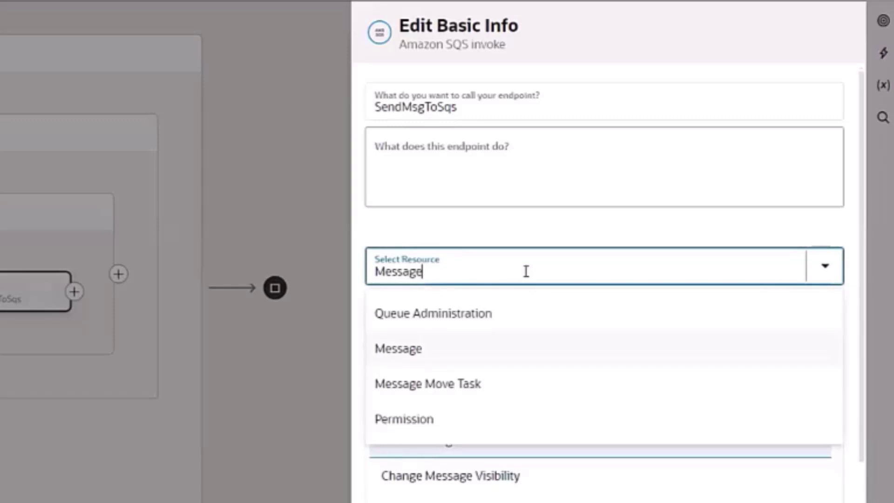
left_click(325, 395)
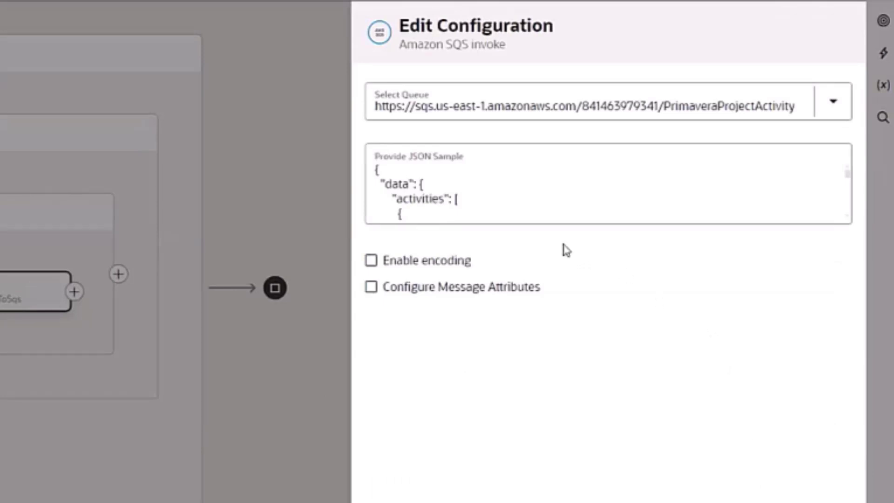
- Review the SendMsgToSqs invoke's configuration, covering the available queues, the JSON sample and the Configure Message Attributes option
left_click(833, 102)
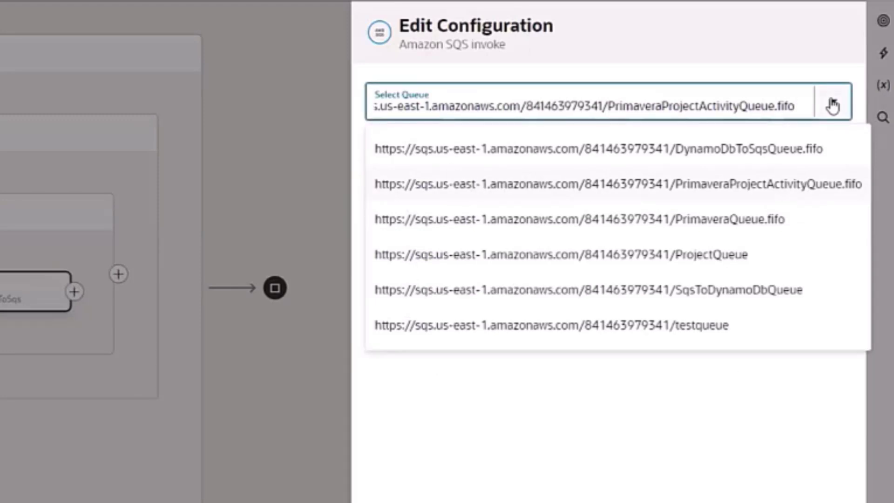
left_click(746, 46)
left_click(833, 104)
left_click(709, 59)
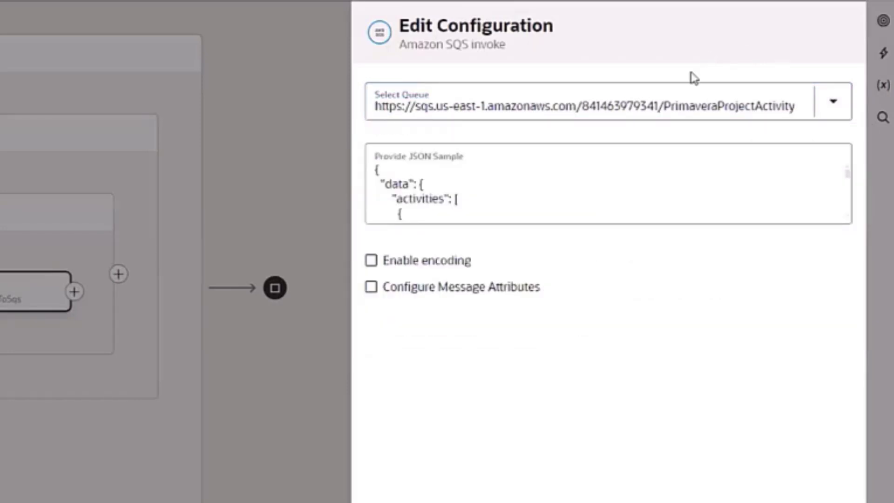
scroll(492, 198, "down", 2)
scroll(491, 199, "up", 2)
scroll(491, 199, "down", 2)
scroll(484, 177, "up", 2)
left_click(373, 288)
left_click(371, 288)
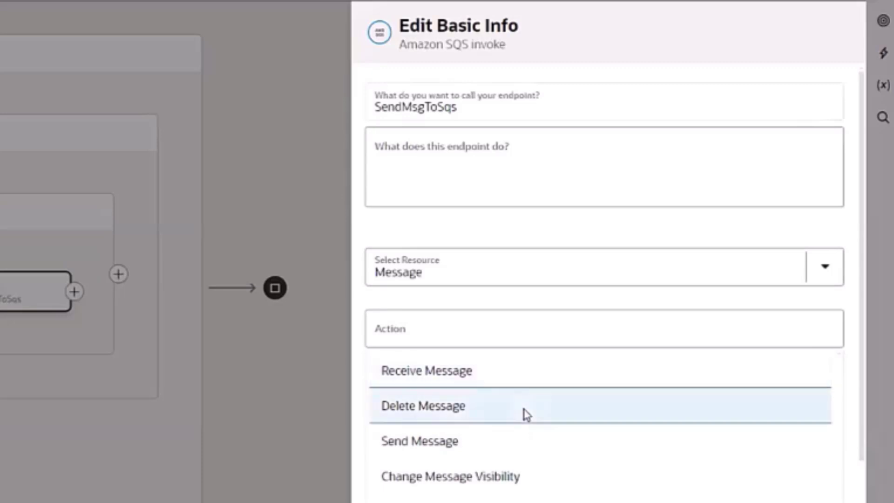
- Try the Message Move Task resource with Start Message Move Task, inspect its source and destination ARN fields, and discard the invoke edits
left_click(825, 267)
left_click(507, 393)
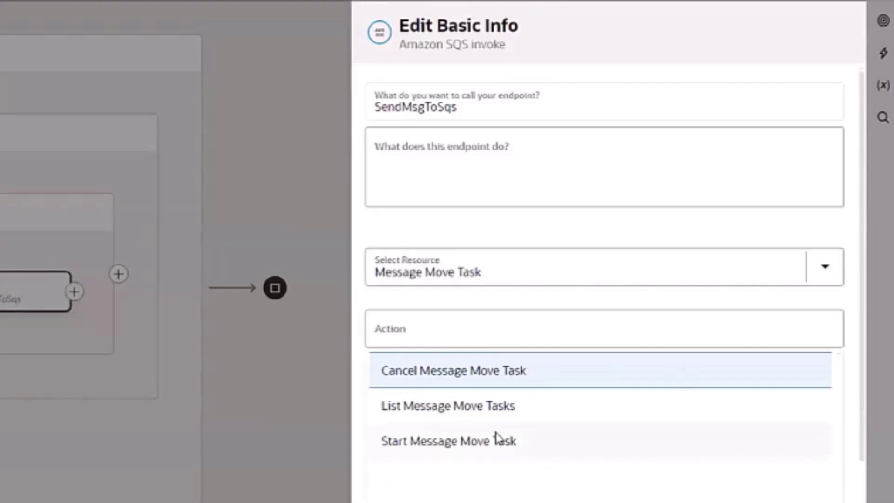
left_click(503, 451)
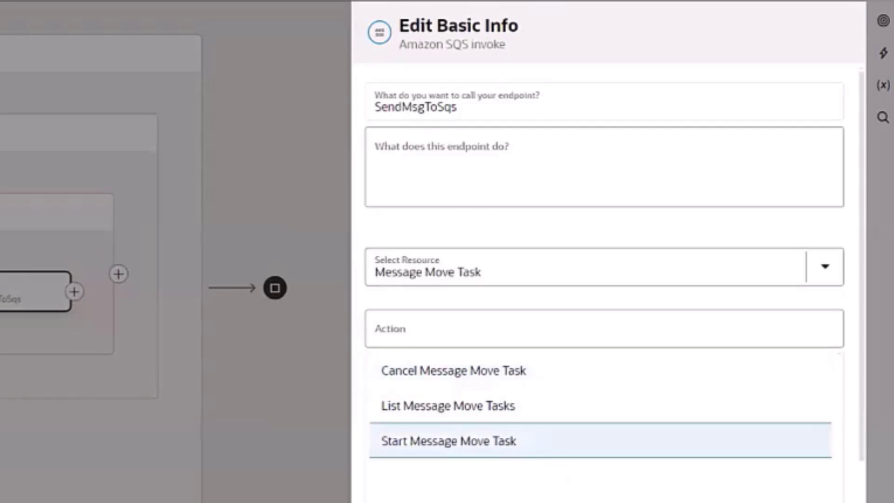
left_click(507, 100)
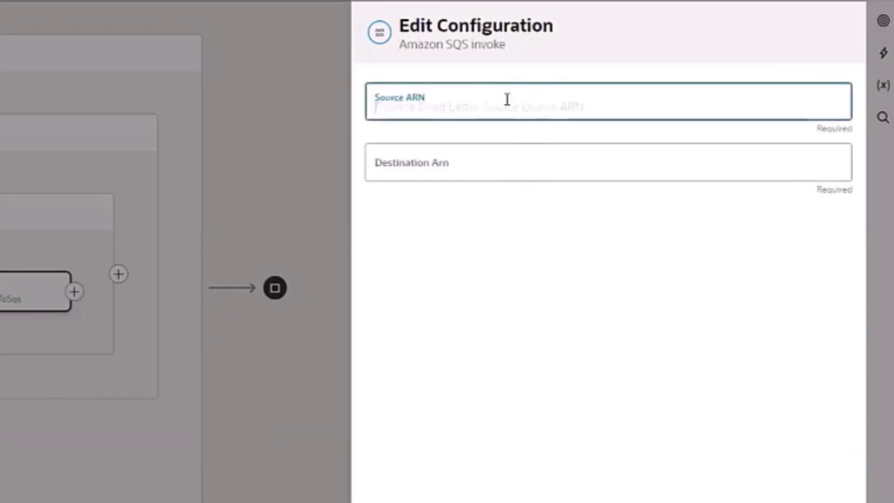
left_click(484, 157)
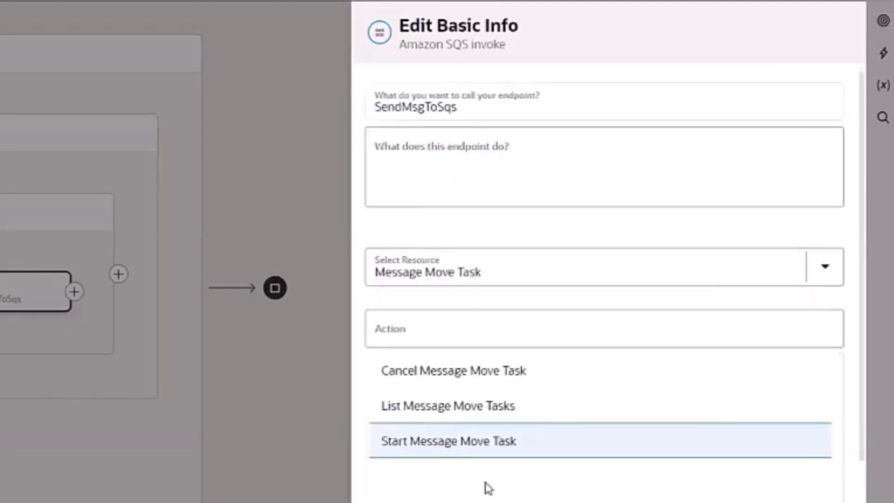
scroll(487, 487, "down", 2)
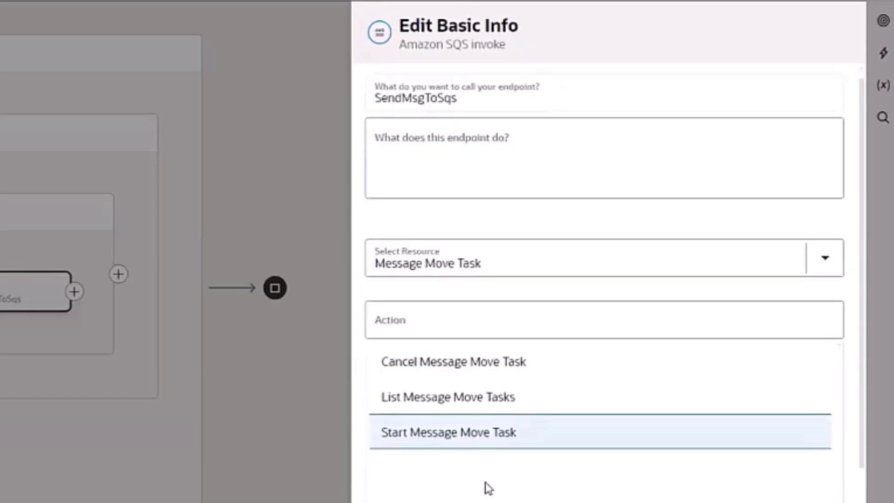
scroll(487, 487, "up", 2)
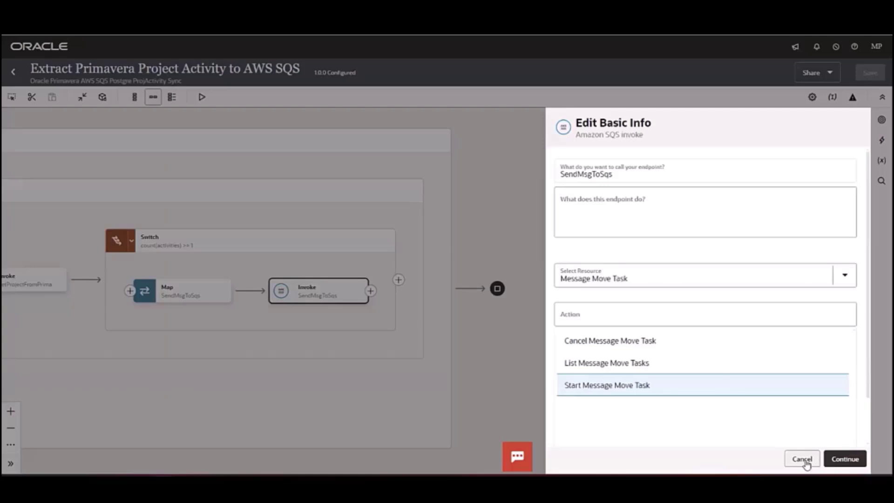
left_click(803, 460)
left_click(489, 281)
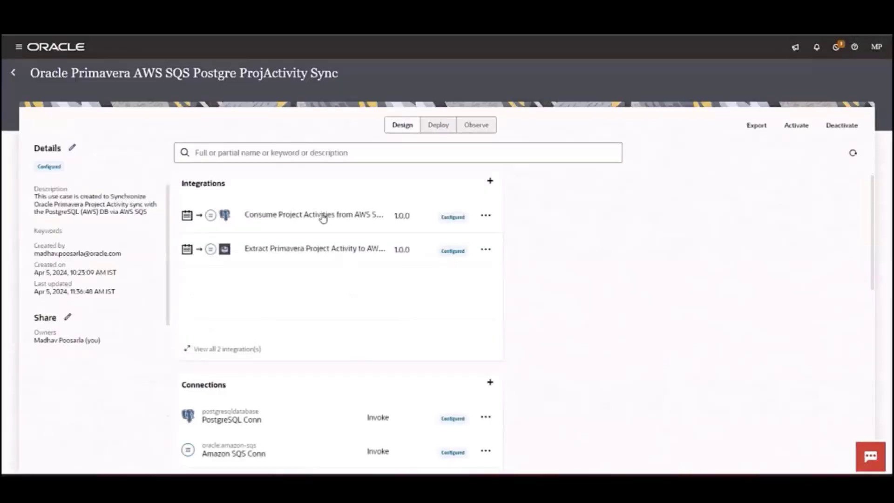
- Open the Consume Project Activities from AWS SQS to PostGre integration and review the InsertToPostgres table operation and the DeleteMsg invoke
left_click(321, 215)
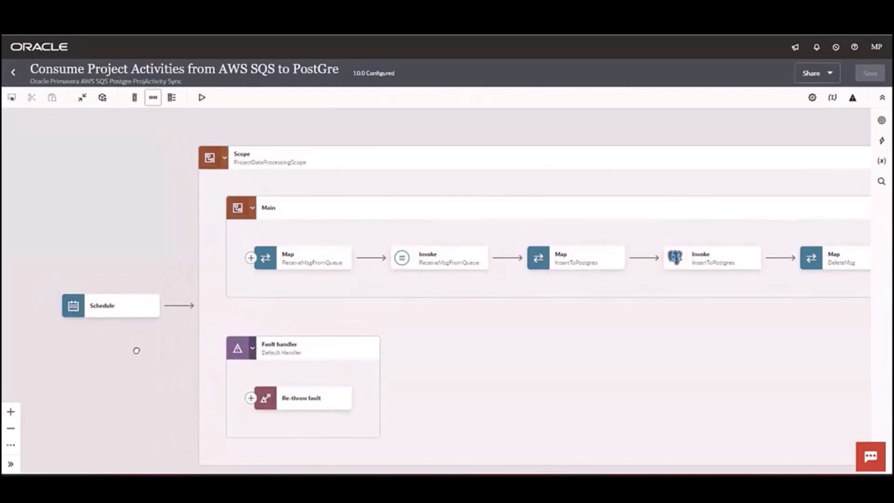
left_click(435, 263)
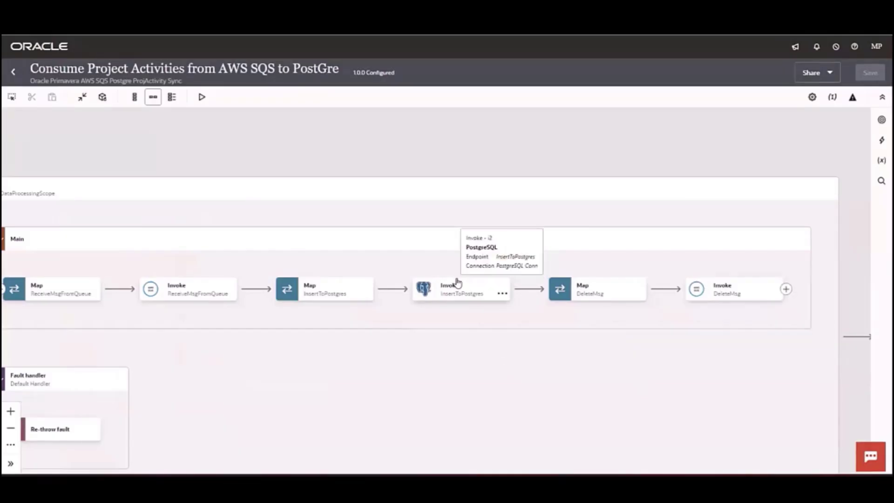
double_click(455, 283)
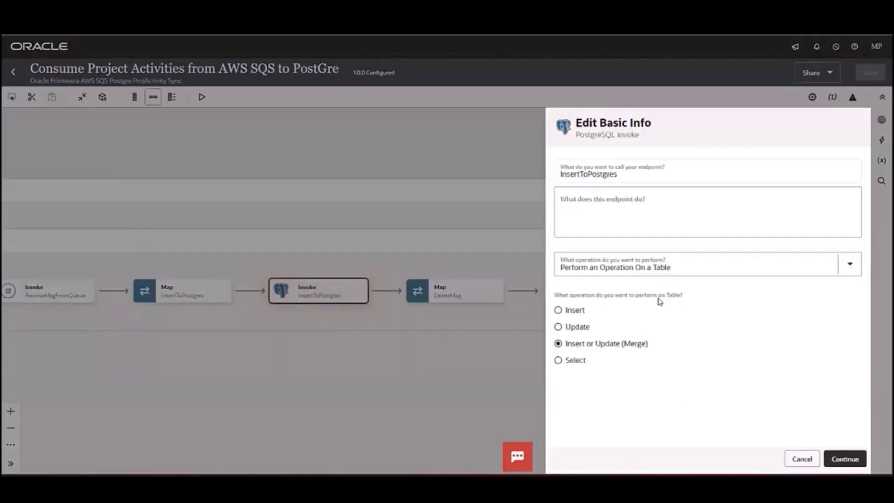
left_click(844, 459)
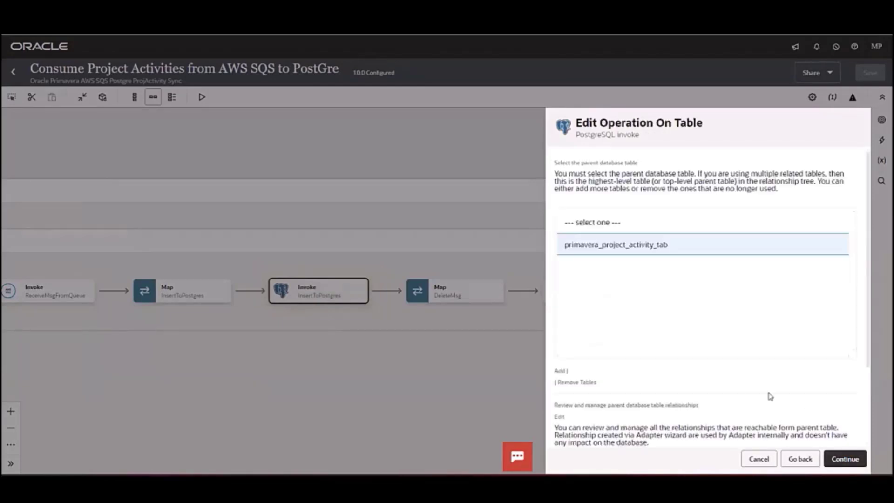
scroll(686, 343, "down", 3)
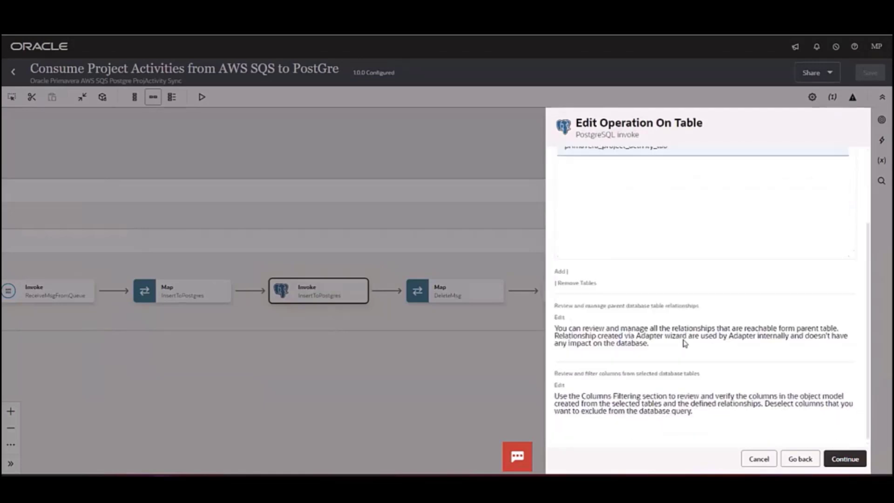
scroll(685, 343, "up", 3)
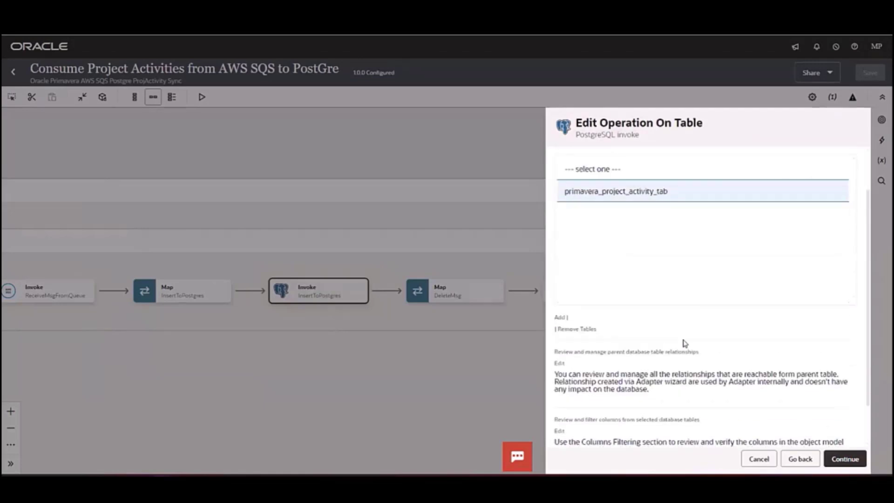
left_click(759, 459)
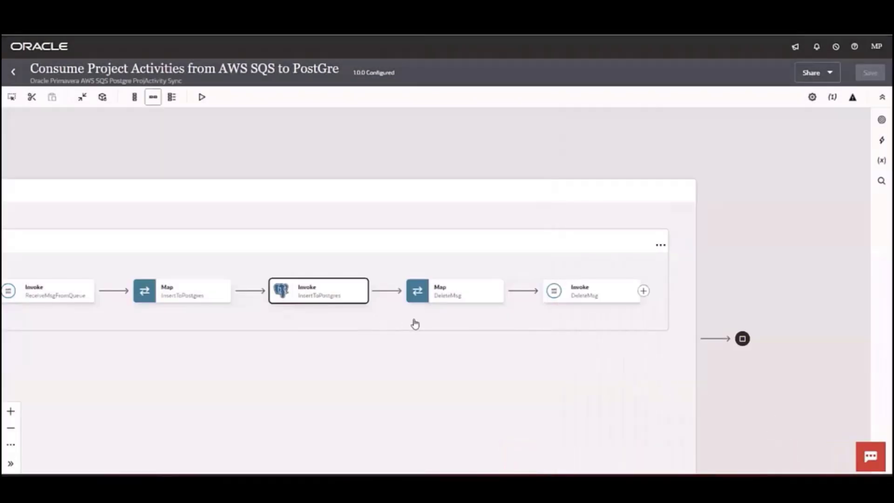
left_click_drag(573, 375, 491, 375)
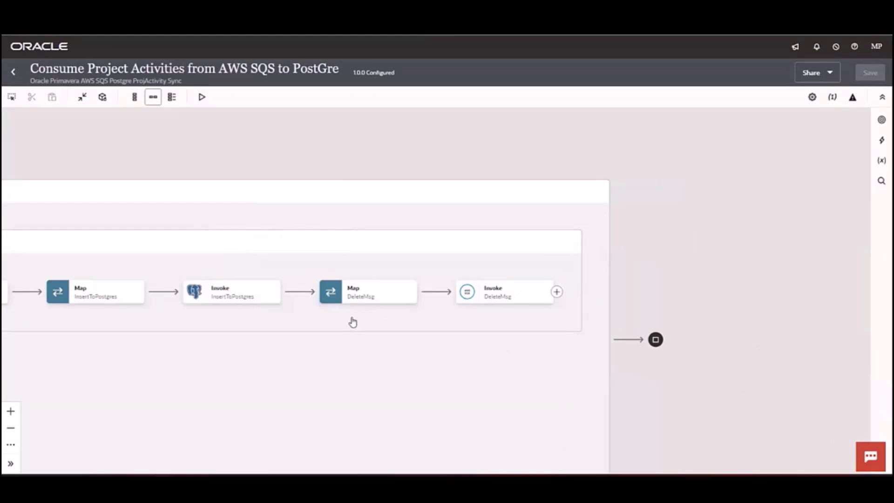
left_click(485, 293)
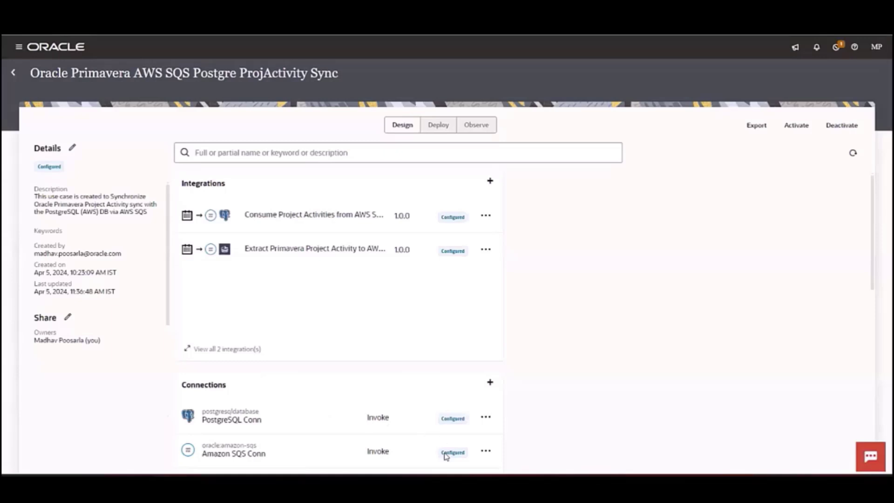
- Open the project's Amazon SQS Conn connection and review its AWS region and security settings
scroll(355, 413, "down", 3)
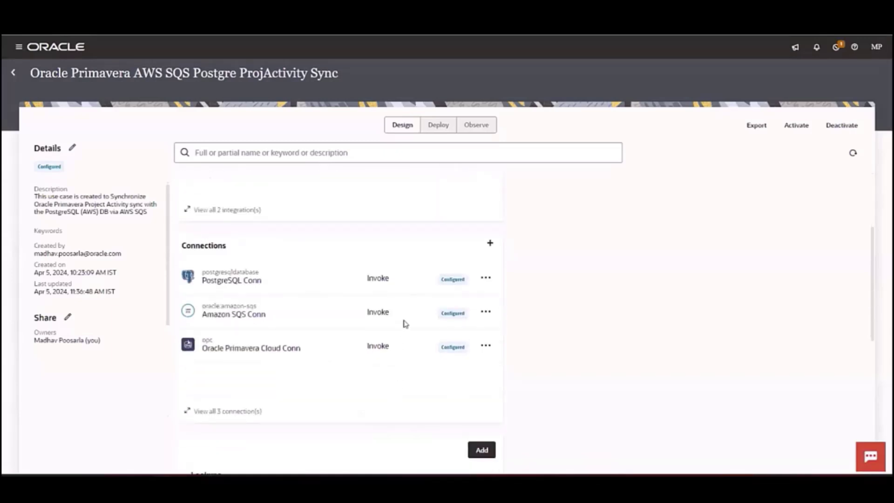
left_click(233, 314)
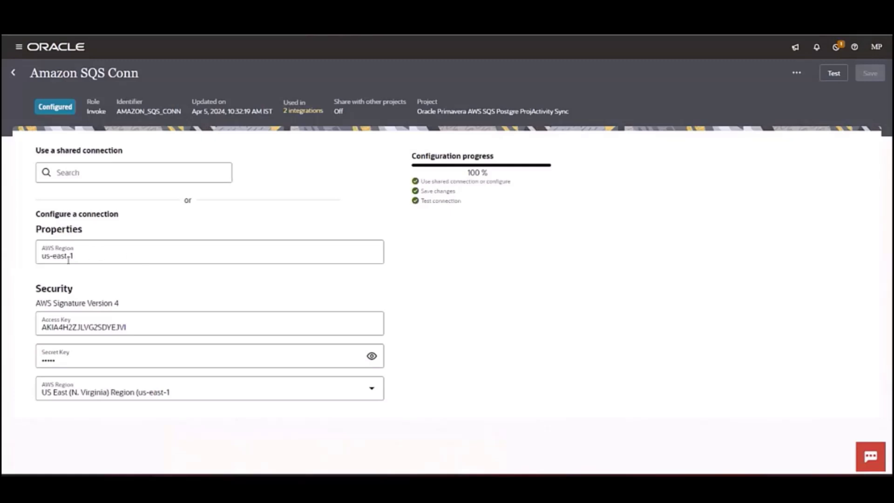
left_click(85, 256)
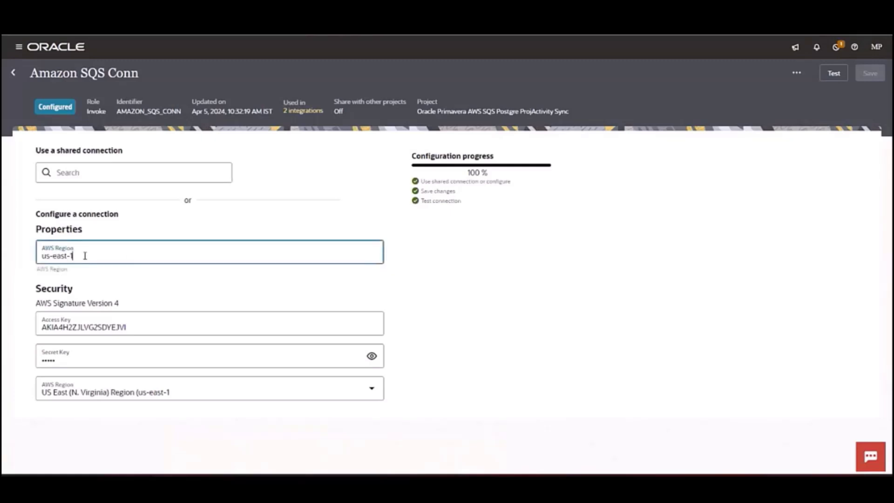
left_click(163, 315)
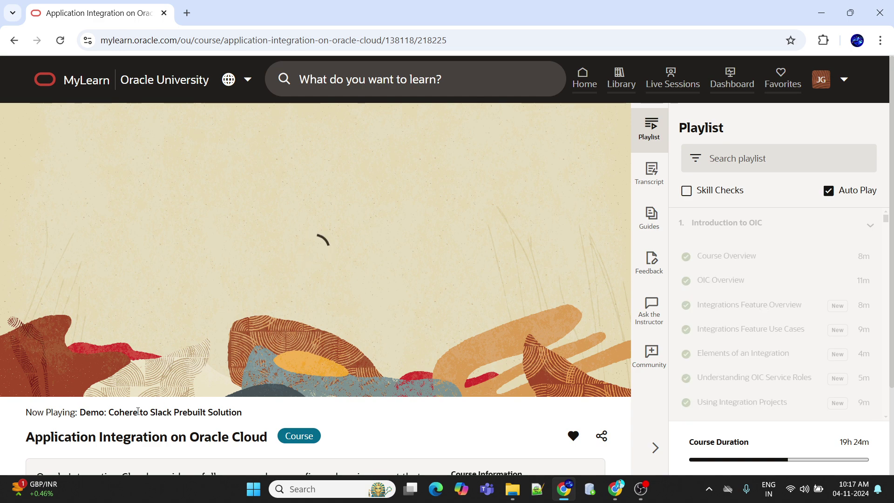
- Reload the course page for the Cohere to Slack Prebuilt Solution demo
scroll(129, 423, "down", 10)
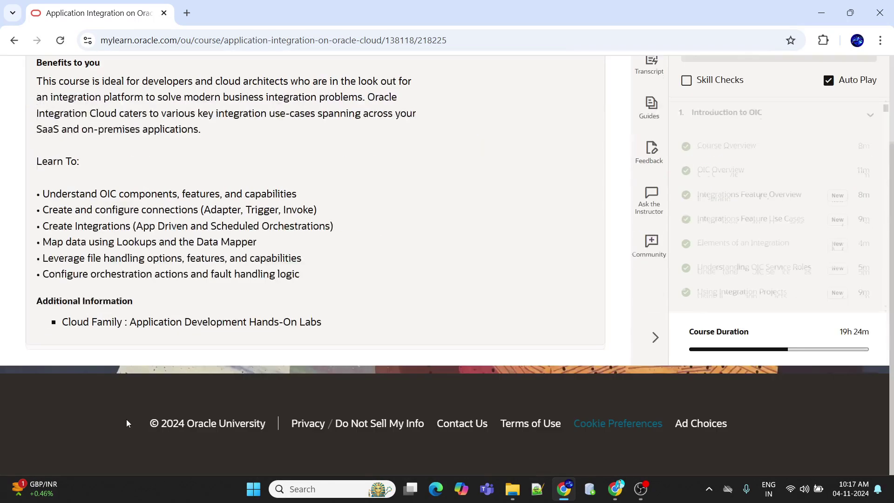
scroll(128, 423, "up", 3)
scroll(129, 423, "up", 8)
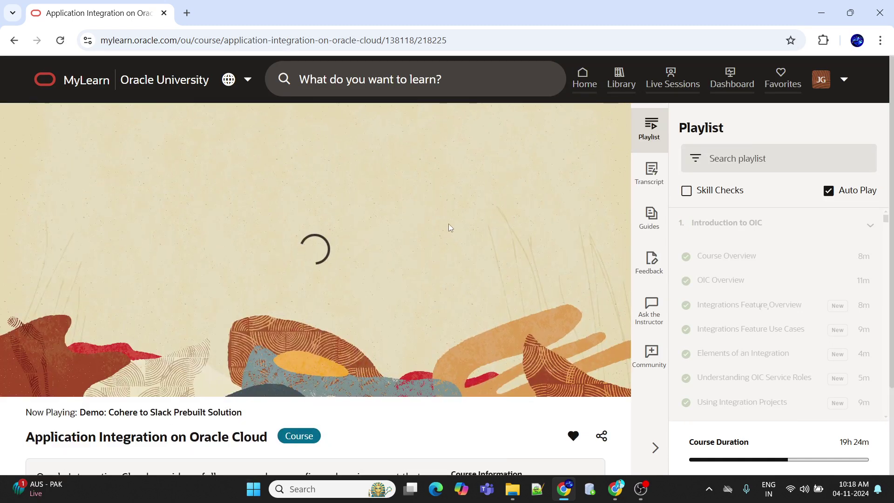
left_click(65, 46)
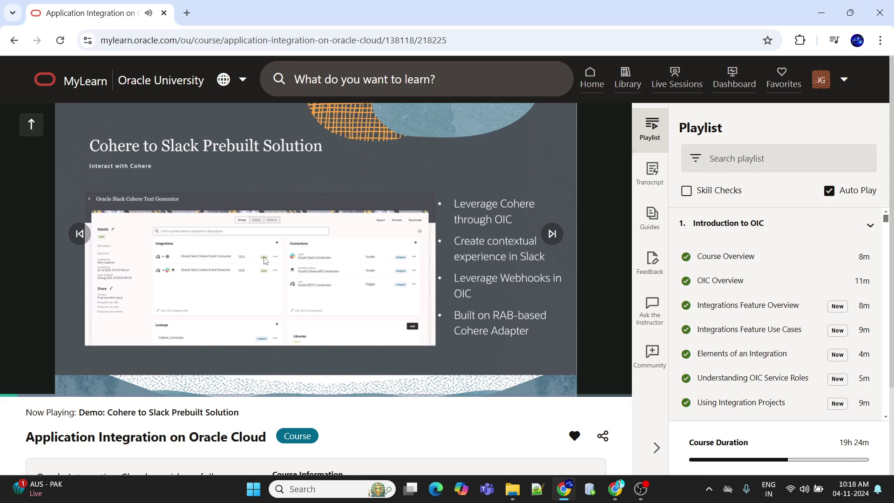
- Show the Cohere to Slack demo video in full screen and set its playback quality to 1080p
mouse_move(433, 340)
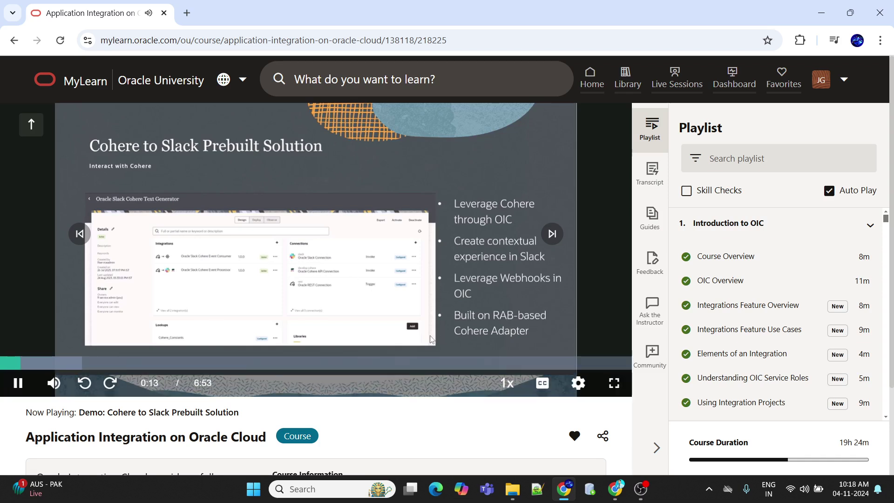
left_click(617, 382)
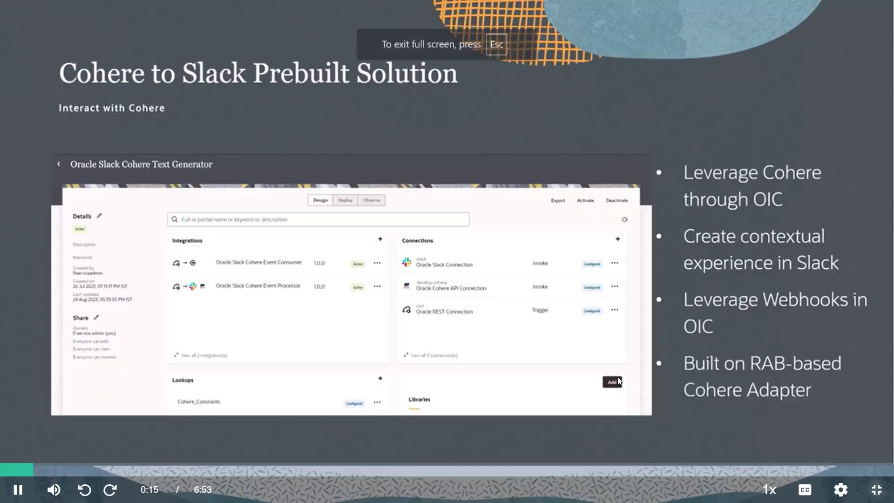
left_click(841, 489)
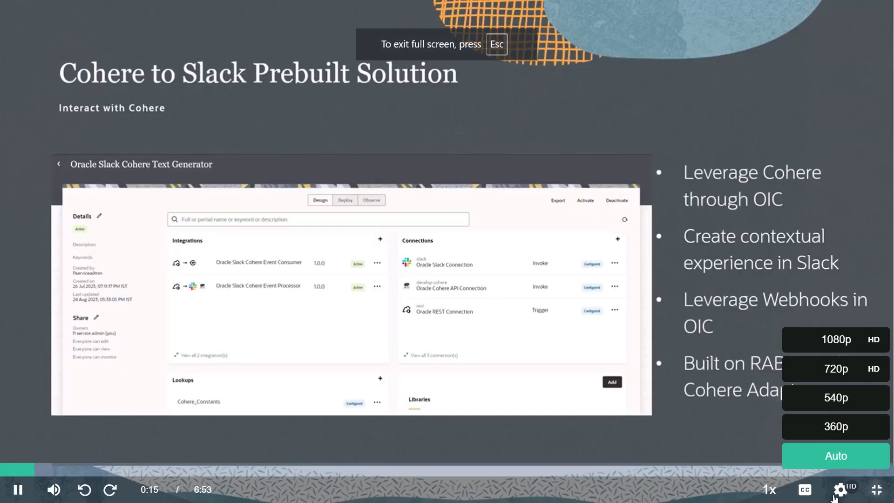
left_click(845, 343)
left_click(838, 489)
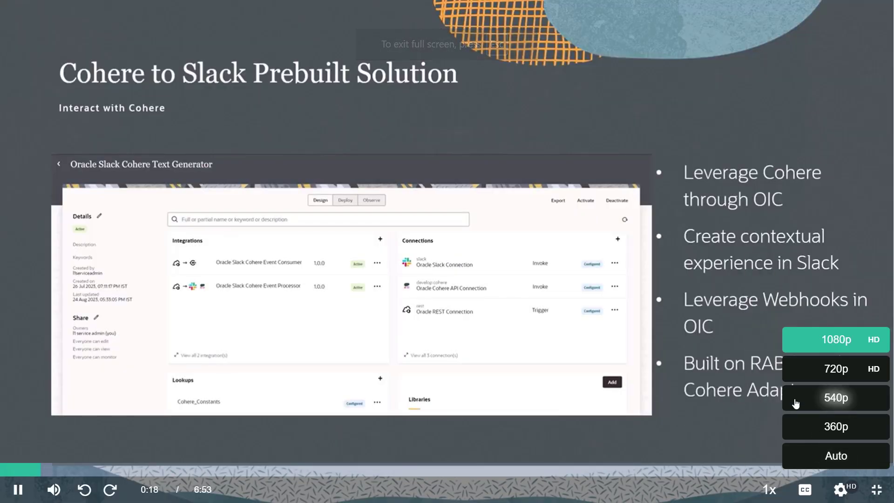
left_click(799, 368)
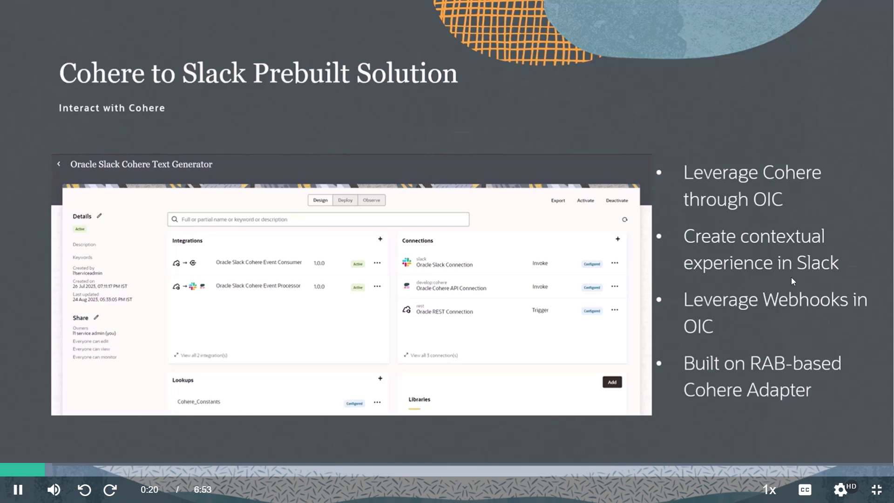
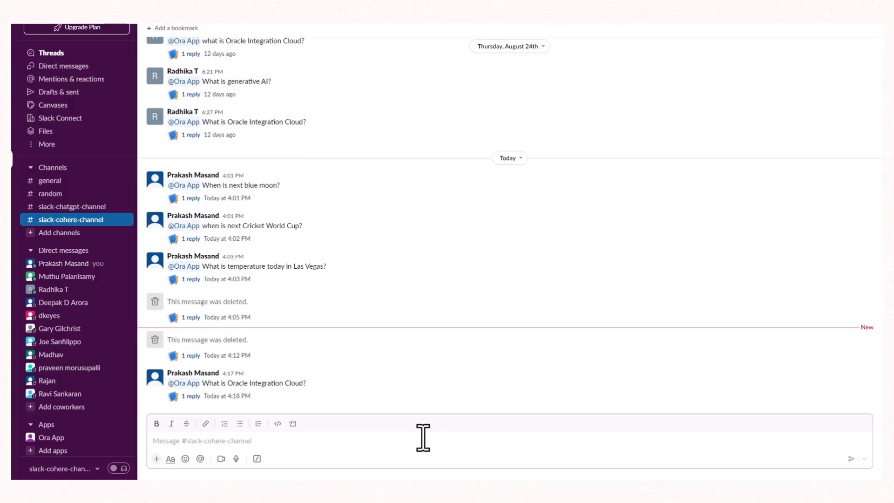
- Open the reply thread under today's question "What is Oracle Integration Cloud?" in the slack-cohere-channel
left_click(270, 397)
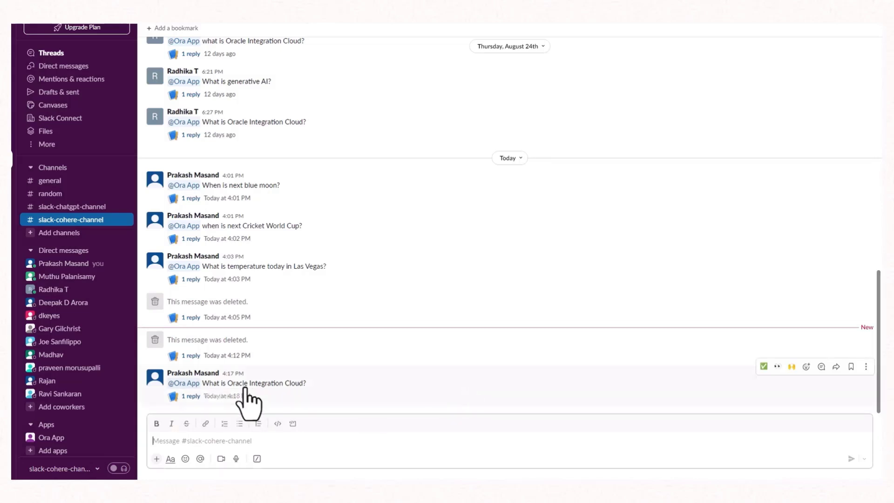
left_click(265, 401)
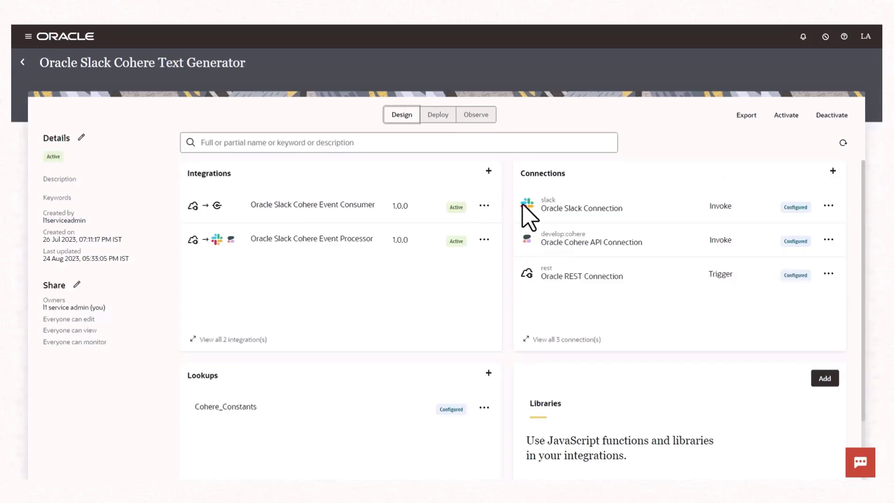
- Open the latest Oracle Slack Cohere Event Consumer instance from the project's observed instances and review the payload received by its receiveEvent trigger
left_click(485, 120)
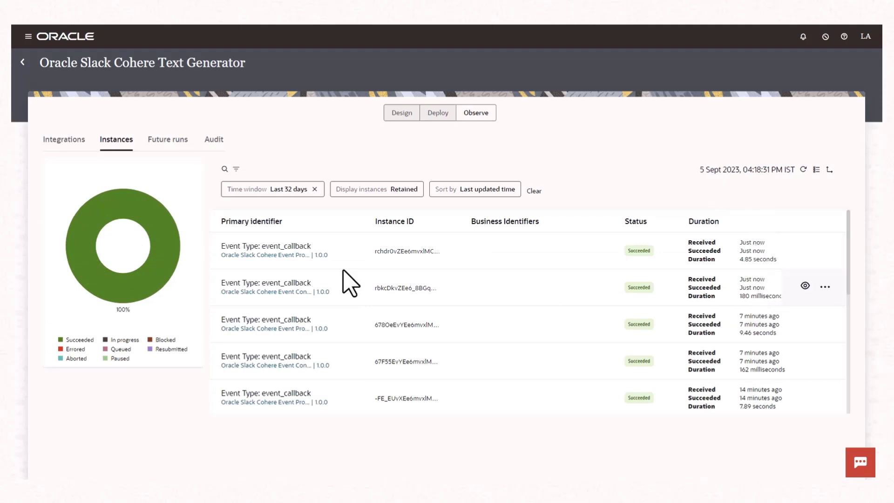
left_click(259, 282)
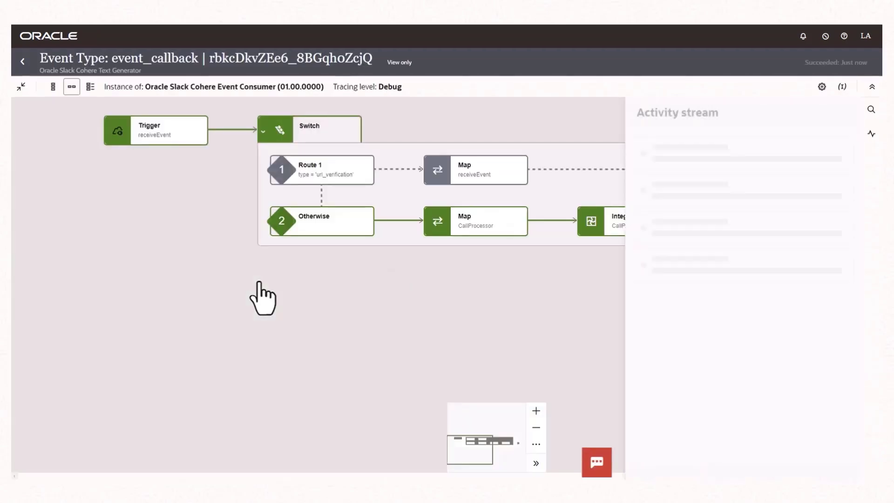
left_click(199, 136)
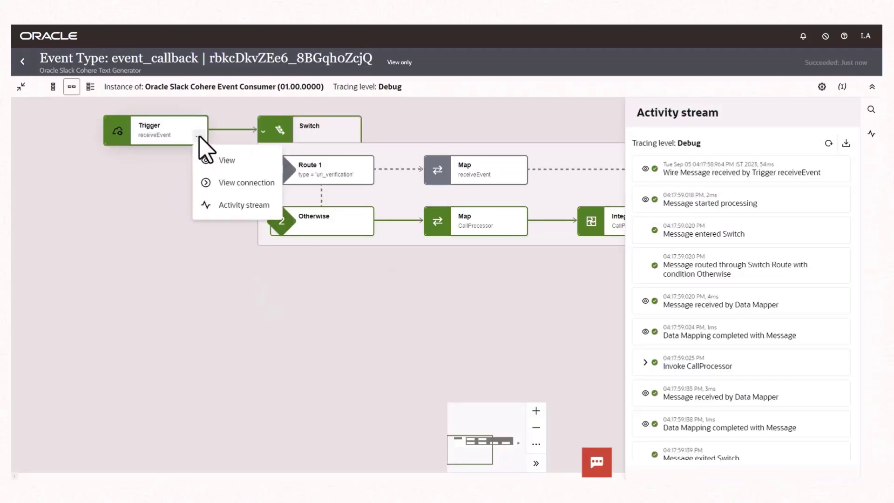
left_click(228, 206)
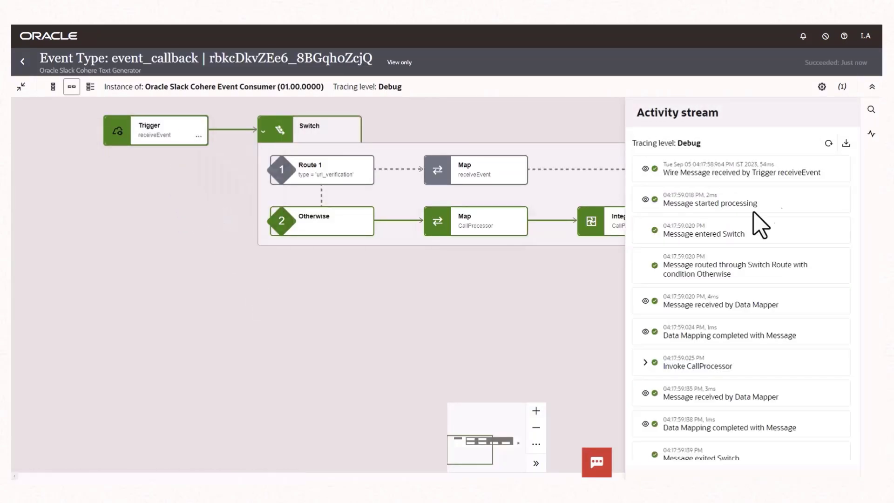
left_click(645, 168)
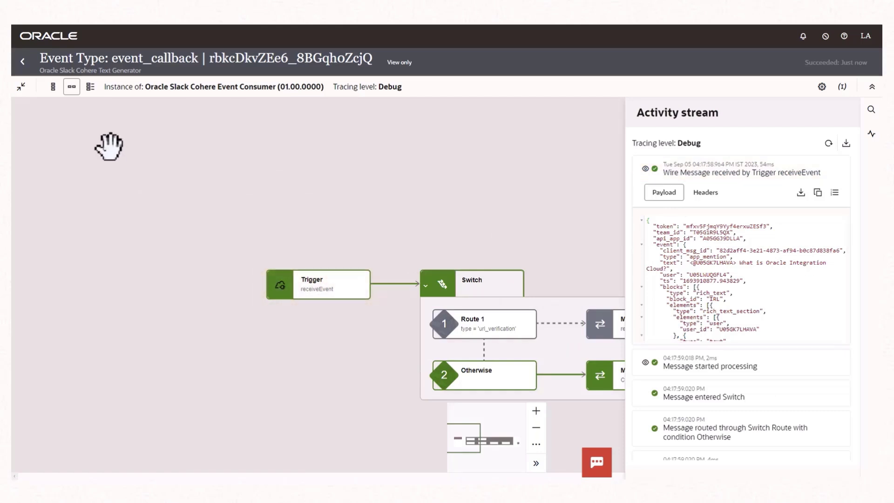
left_click(22, 61)
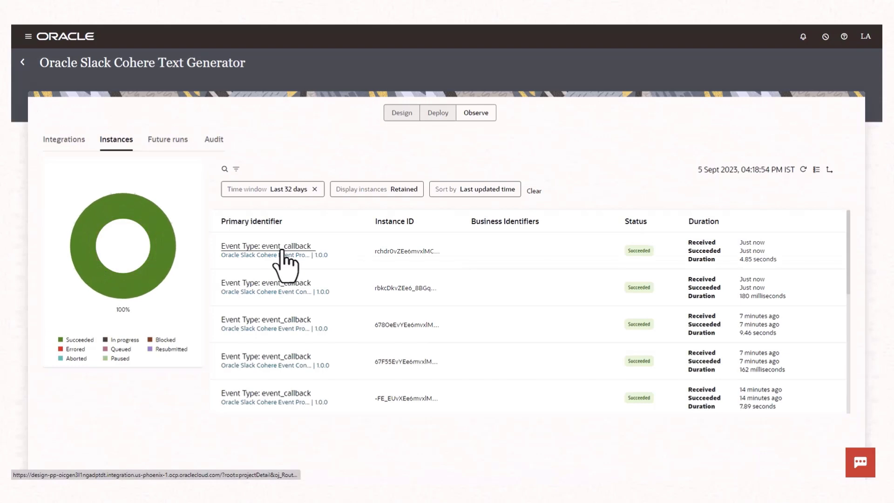
- Open the latest Oracle Slack Cohere Event Processor instance and review the configuration of its GetPromptResponse Cohere invoke
left_click(281, 250)
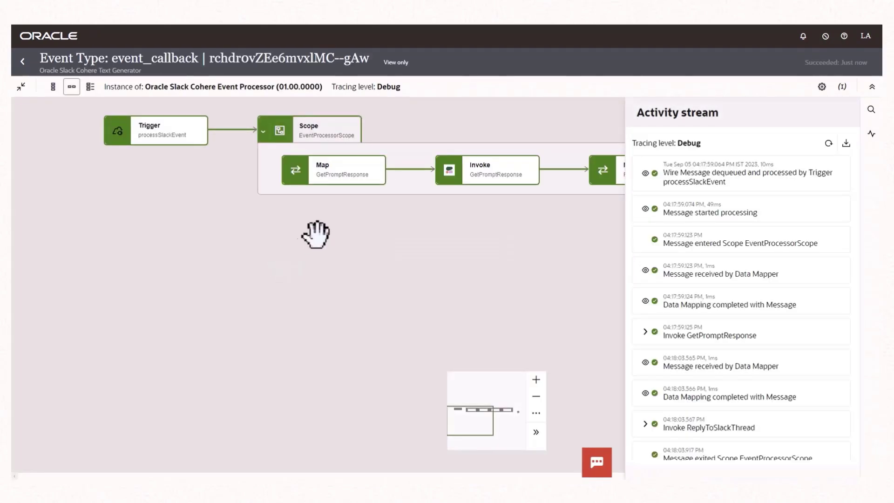
left_click_drag(526, 226, 294, 253)
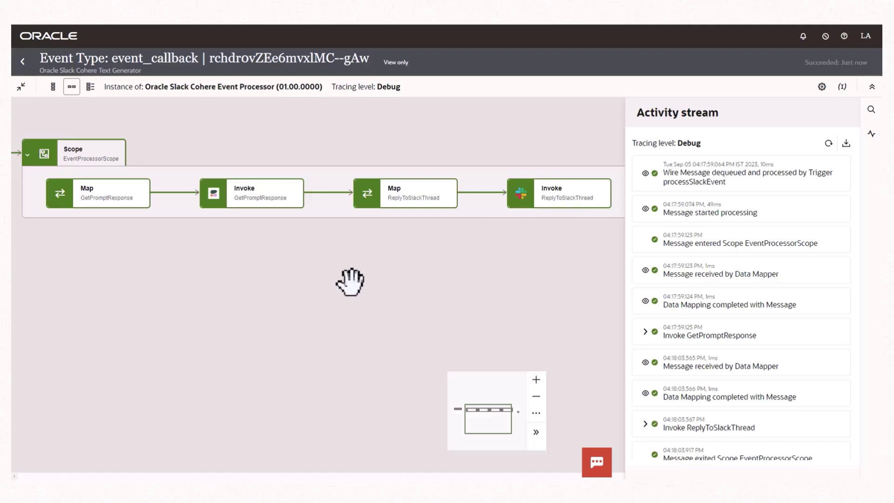
mouse_move(20, 340)
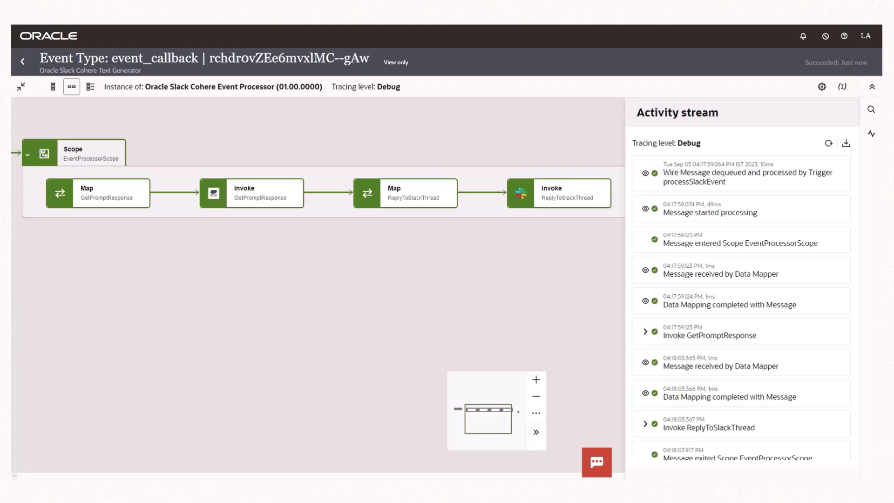
left_click(295, 199)
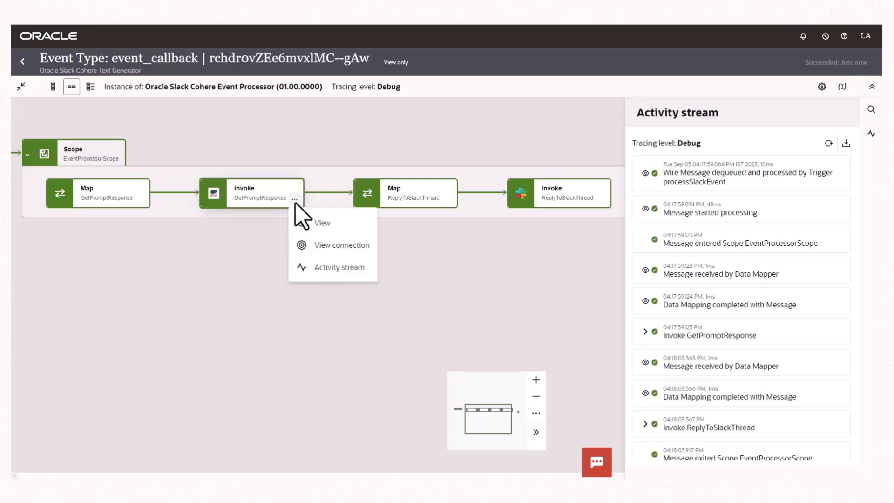
left_click(313, 223)
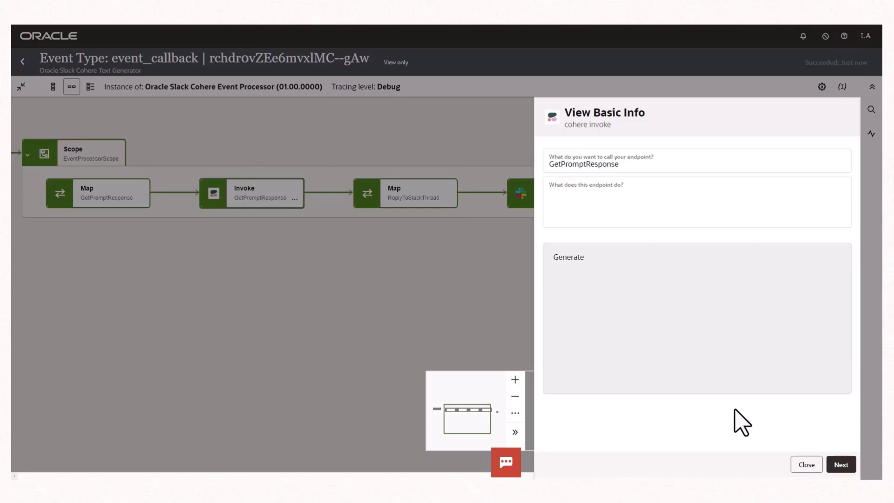
left_click(807, 464)
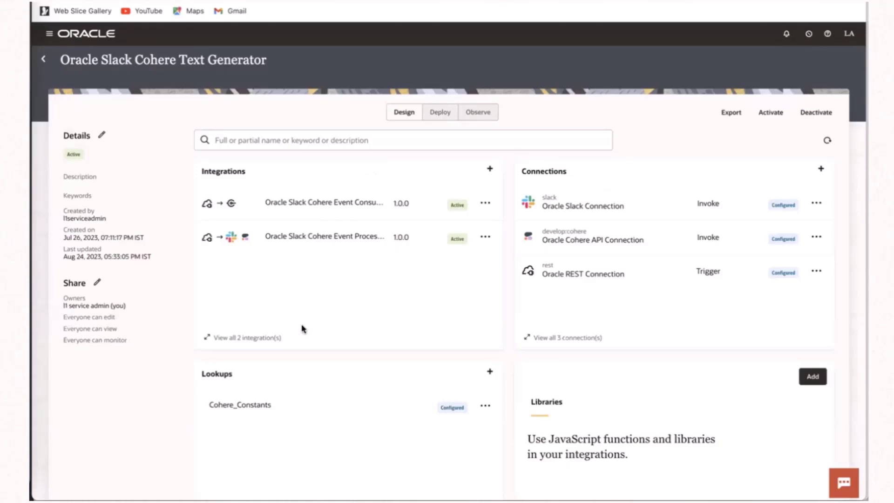
- List all integrations of the Oracle Slack Cohere Text Generator project and open Oracle Slack Cohere Event Consumer
left_click(252, 341)
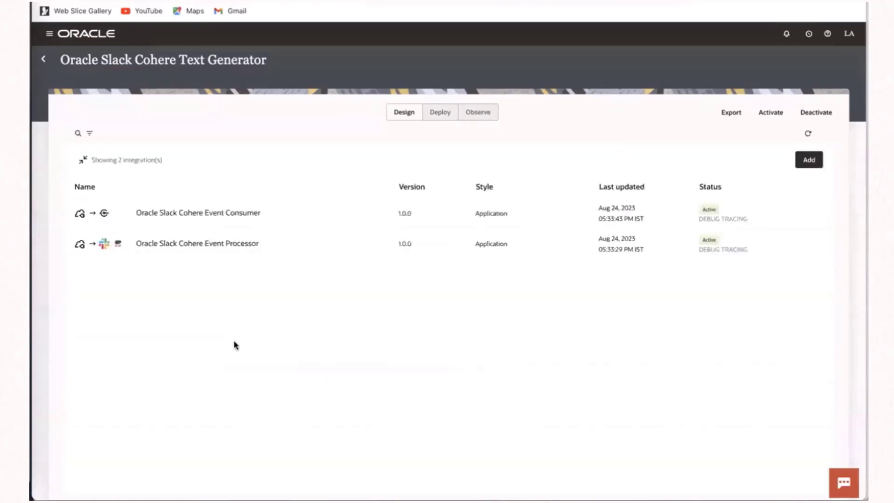
left_click(176, 213)
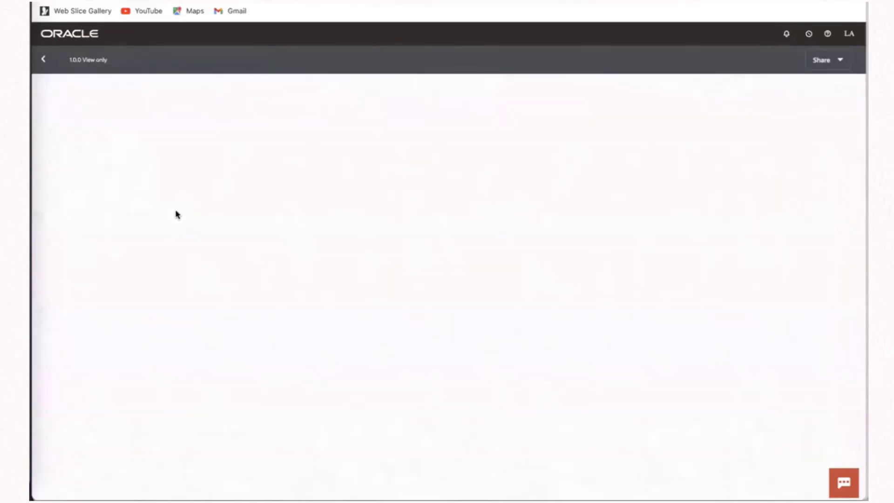
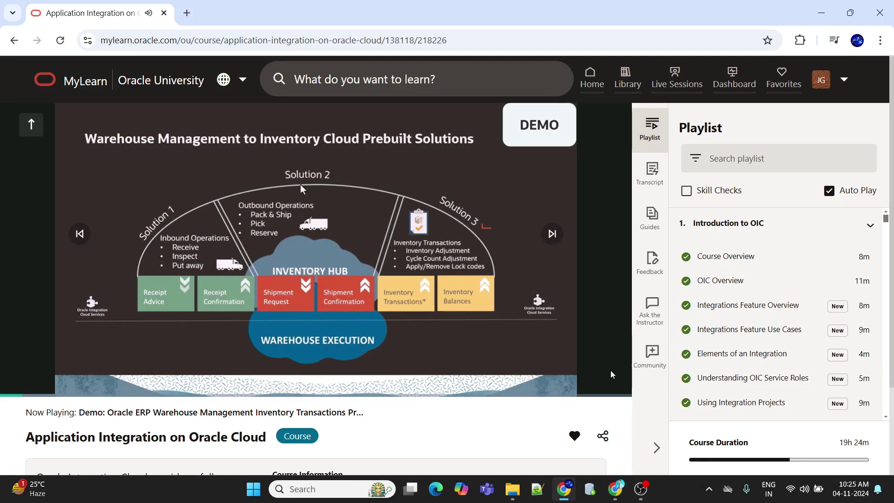
- Show the Warehouse Management Inventory Transactions demo video in full screen and set its playback quality to 1080p
left_click(615, 382)
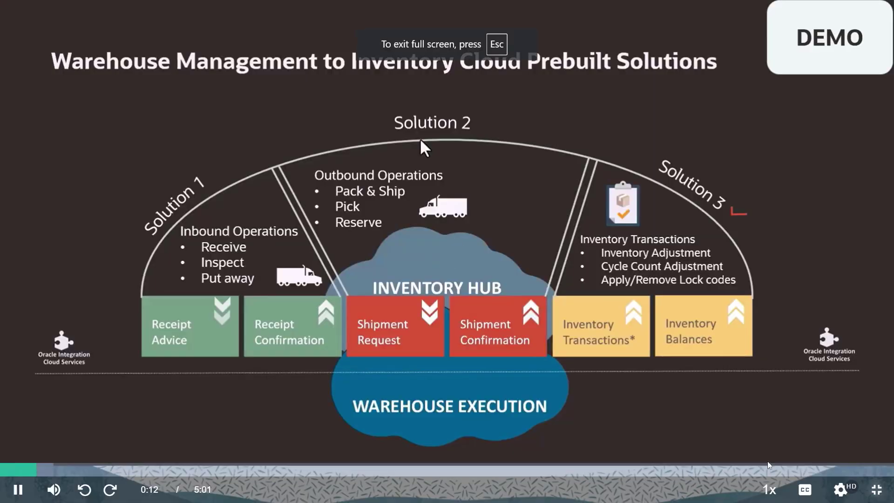
left_click(840, 489)
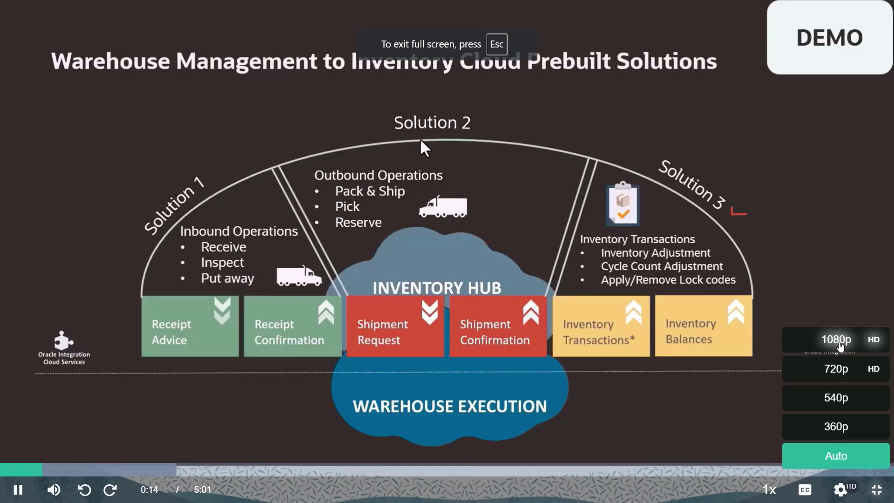
left_click(837, 340)
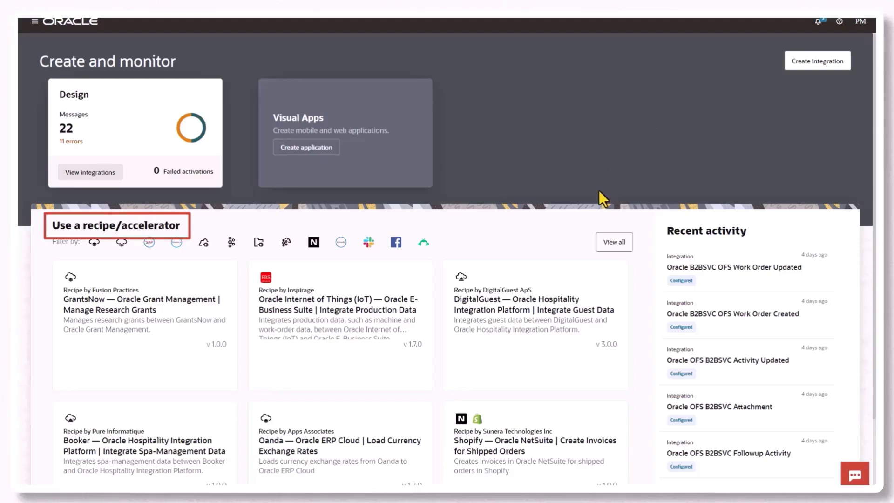
- Find and install the Oracle Warehouse Management — Oracle Inventory Management | Sync Inventory Transactions recipe and open its Oracle INV WMS WarehouseInventoryTransactions project
scroll(599, 191, "down", 2)
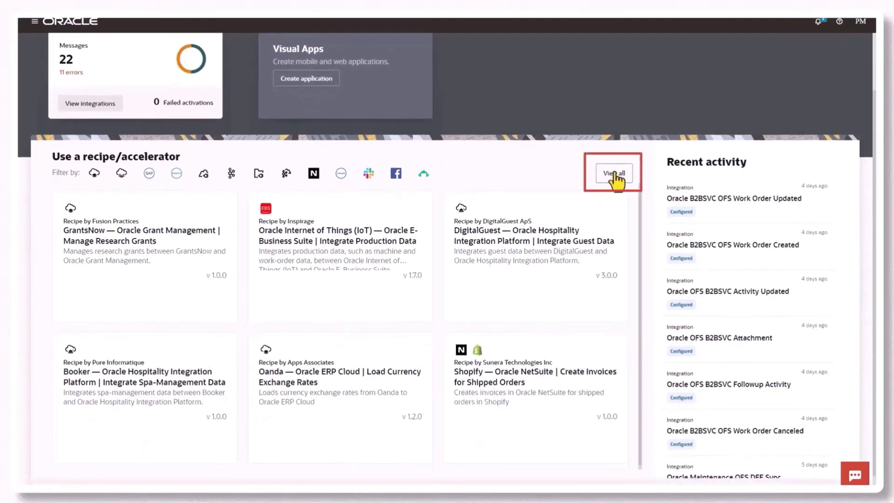
left_click(622, 173)
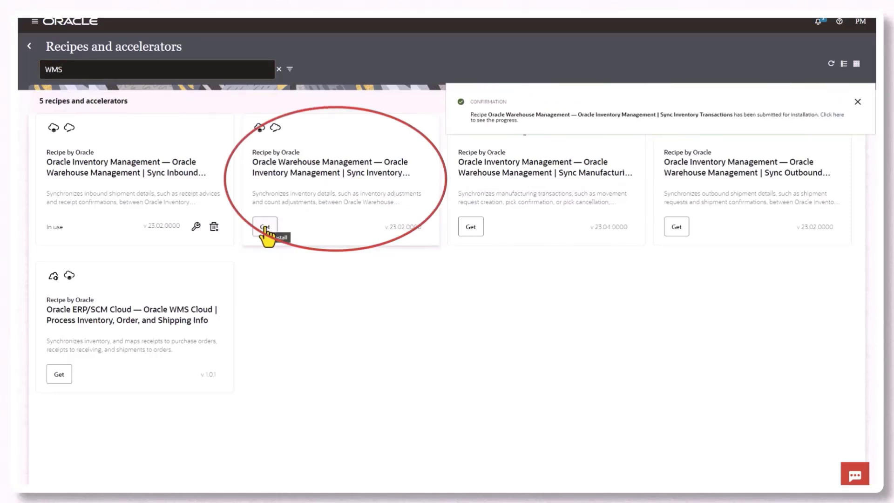
left_click(834, 120)
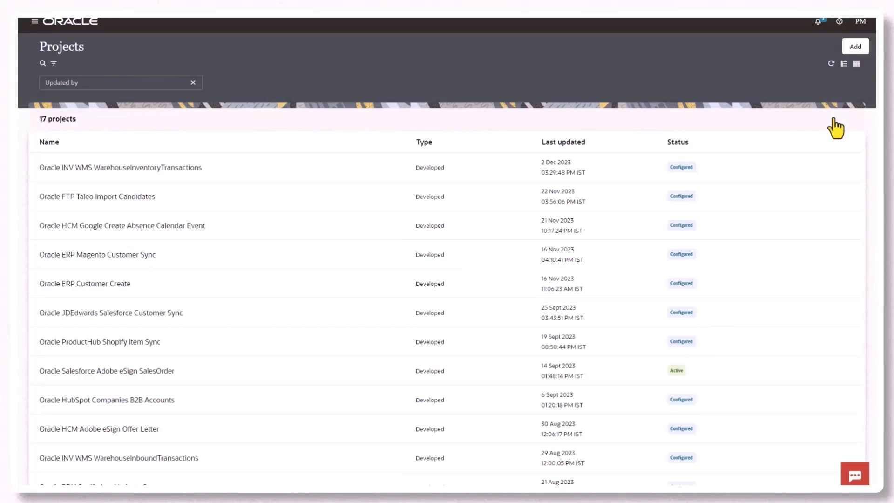
left_click(164, 171)
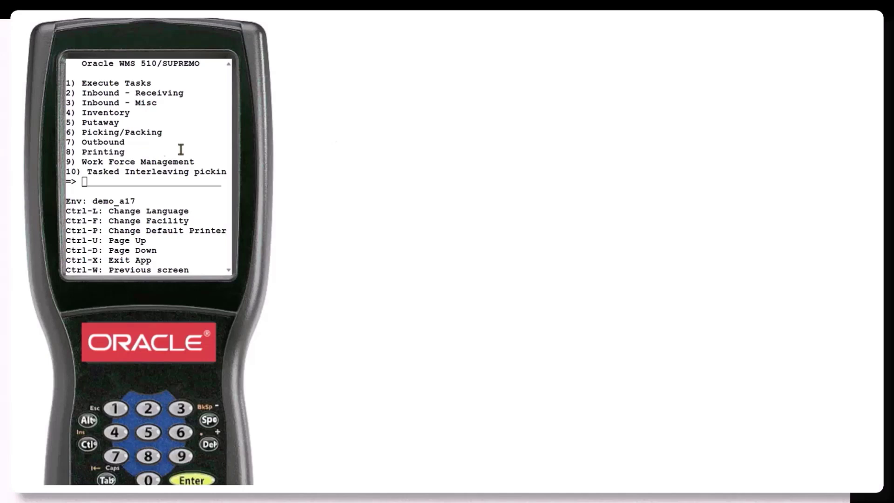
- On the Oracle WMS handheld terminal, choose option 4 (Inventory) and select entry 3 in its submenu
left_click(114, 184)
type("4")
key("Return")
type("3")
key("Return")
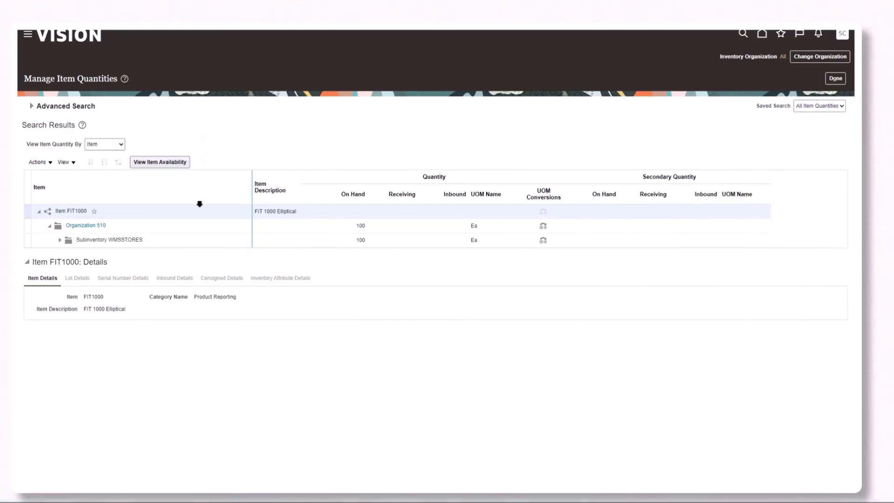
- Check the availability of item FIT1000 in subinventory WMSSTORES of organization 510
left_click(141, 239)
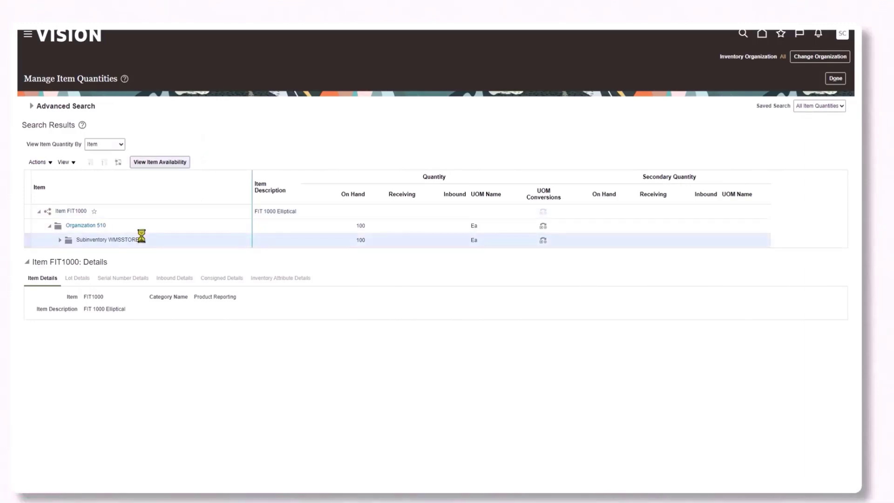
left_click(164, 163)
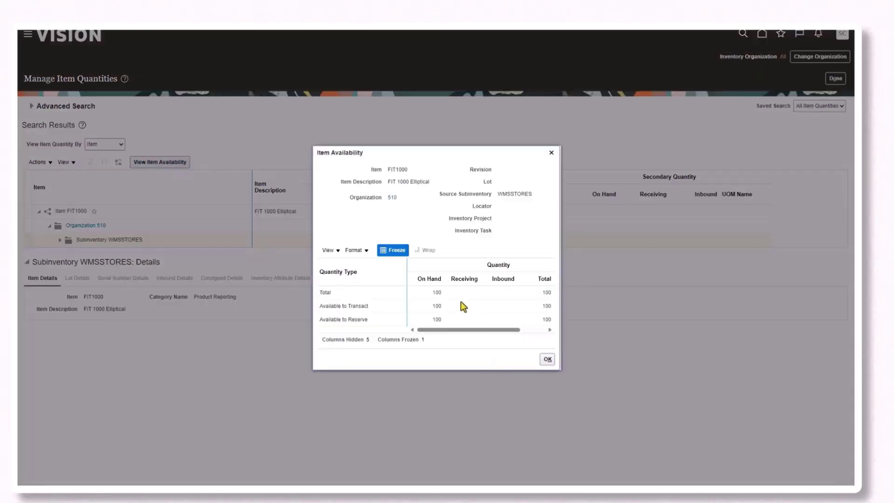
left_click(547, 359)
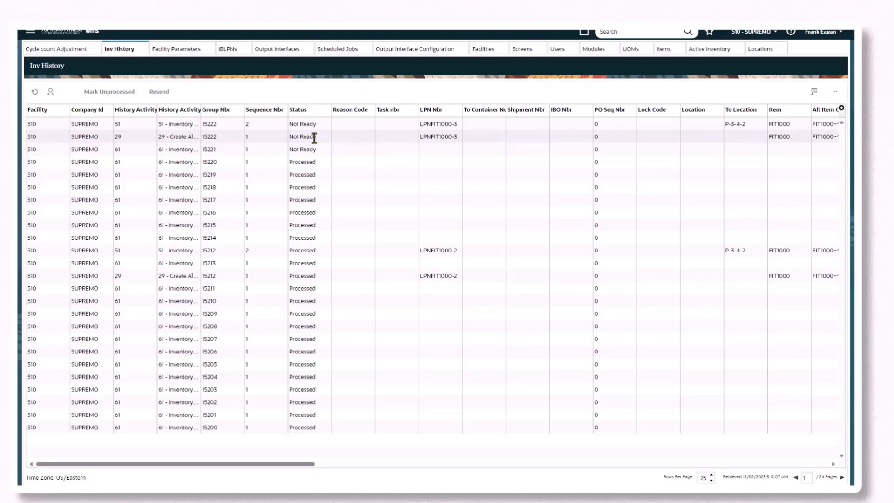
- Refresh the WarehouseInventoryTransactions project's instance list and expand the advanced search on the Manage Item Quantities page
mouse_move(529, 402)
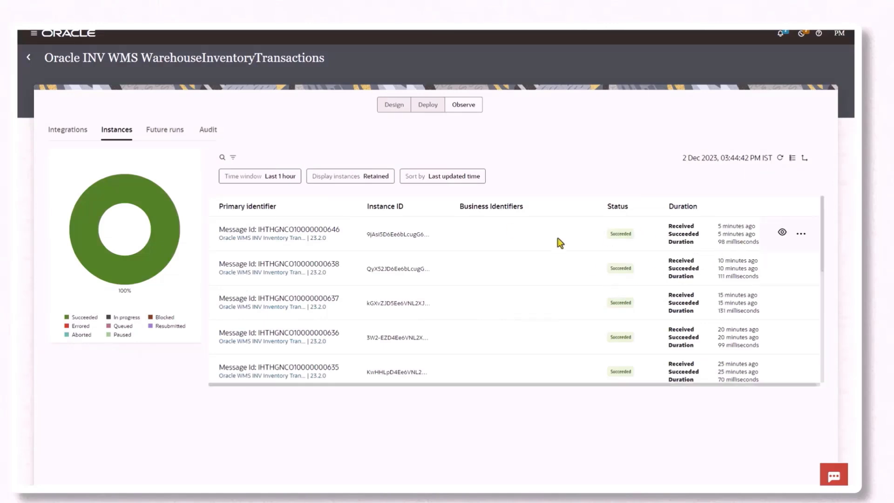
left_click(780, 159)
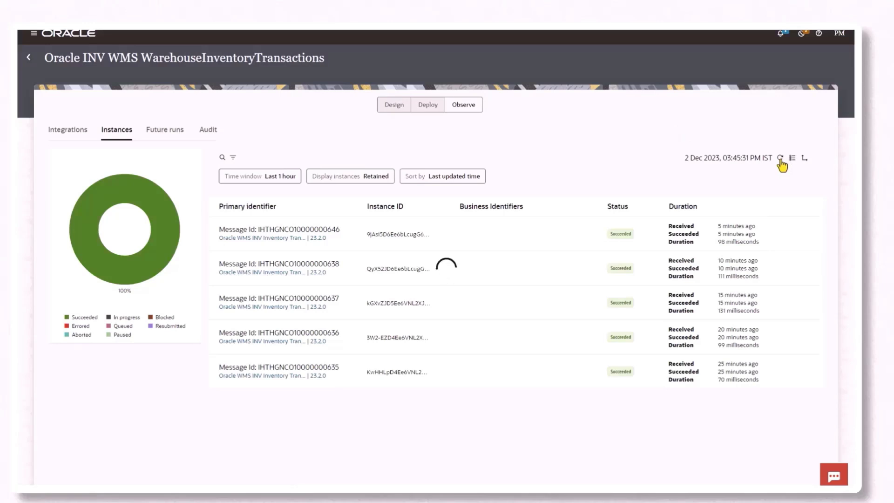
mouse_move(736, 231)
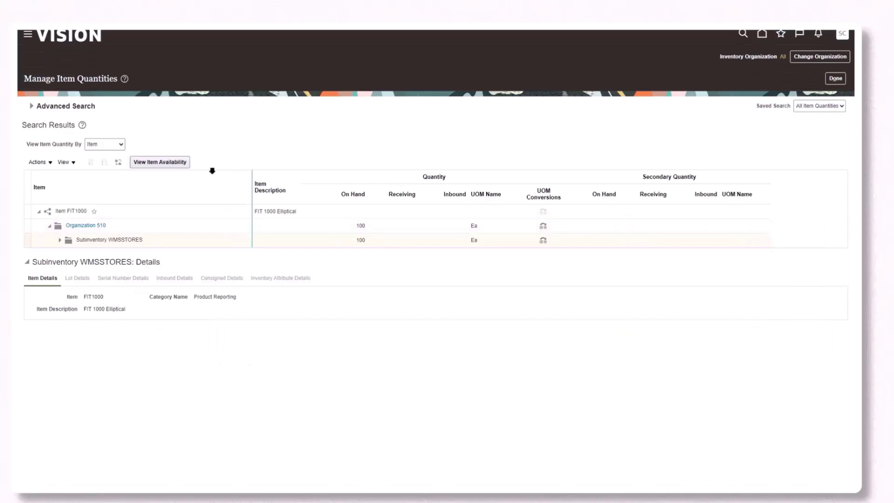
left_click(31, 107)
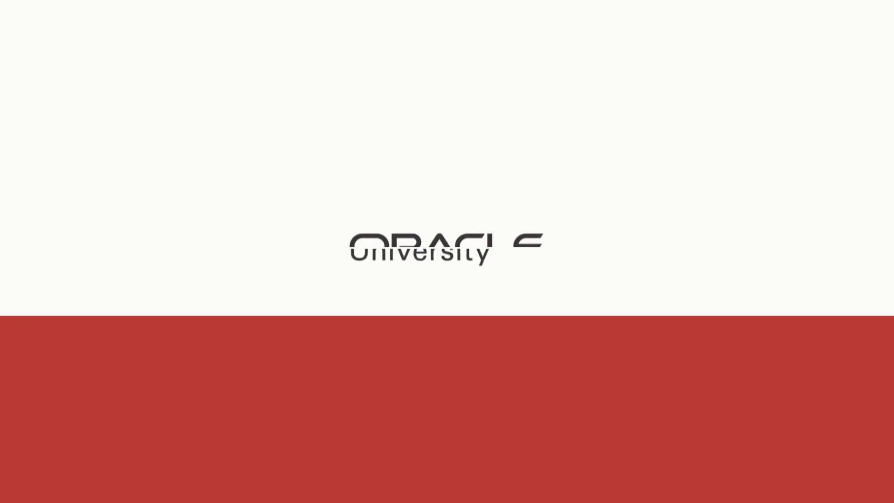
- Exit full screen on the demo video to return to the course page
left_click(671, 316)
left_click(671, 316)
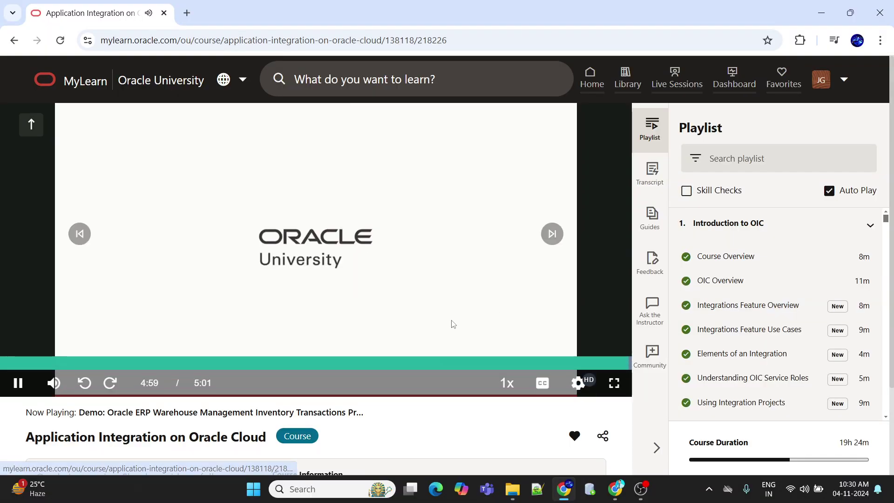